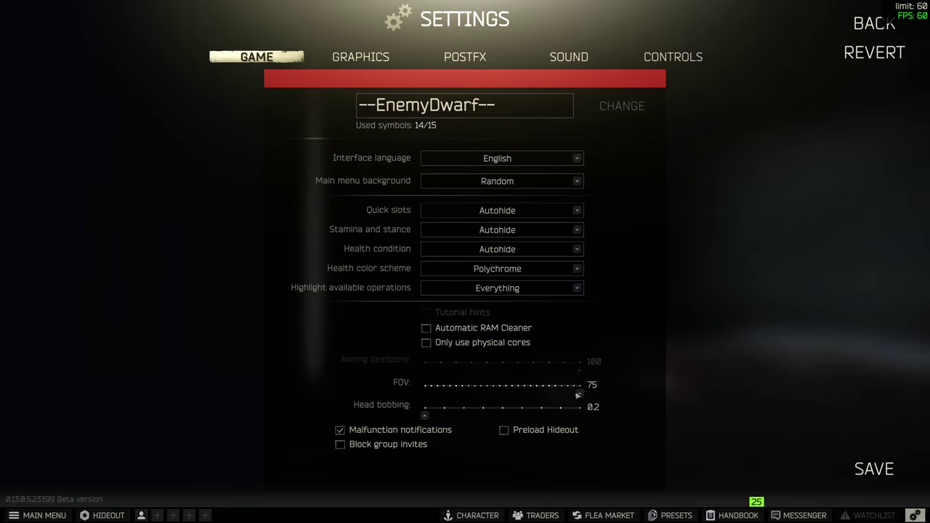
- Lower field of view to 50, disable hideout preloading, and raise head bobbing to maximum
mouse_move(585, 399)
left_mouse_down()
mouse_move(413, 396)
mouse_move(568, 394)
mouse_move(581, 396)
mouse_move(493, 396)
mouse_move(603, 404)
left_mouse_up()
left_click(505, 430)
mouse_move(427, 418)
left_mouse_down()
mouse_move(584, 422)
mouse_move(409, 421)
left_mouse_up()
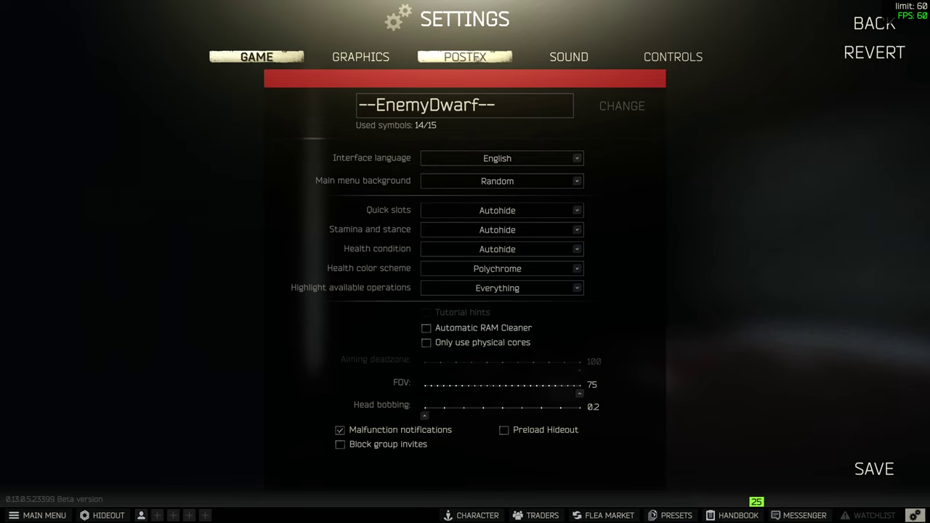
- Toggle Enable PostFX on and back off, then switch to the Graphics settings
left_click(465, 56)
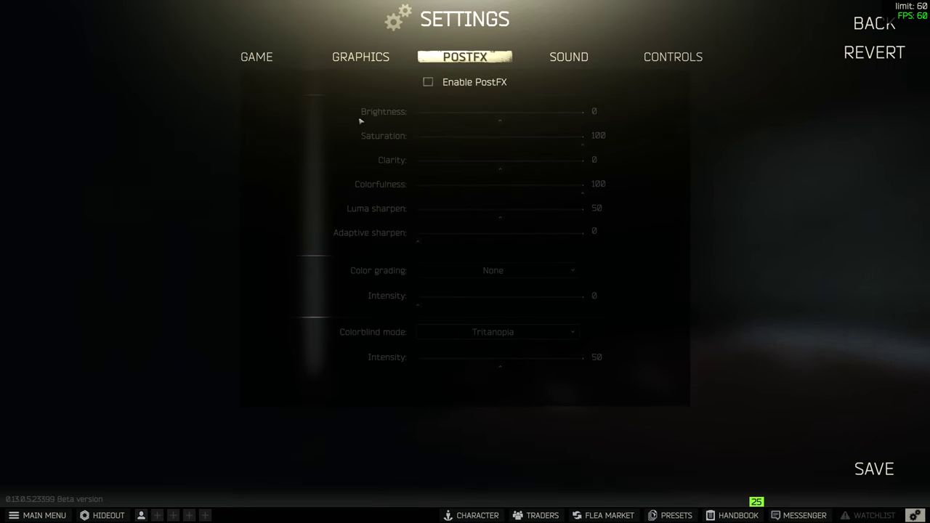
left_click(428, 82)
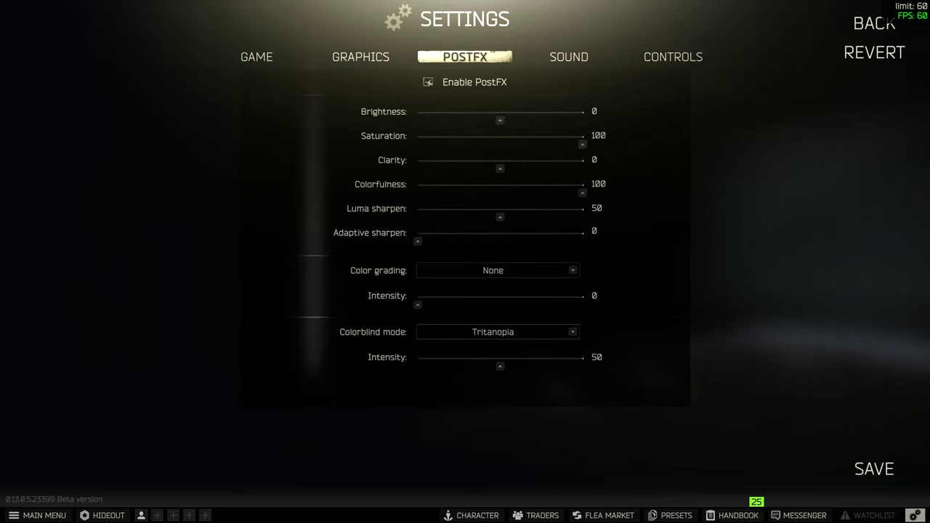
left_click(429, 82)
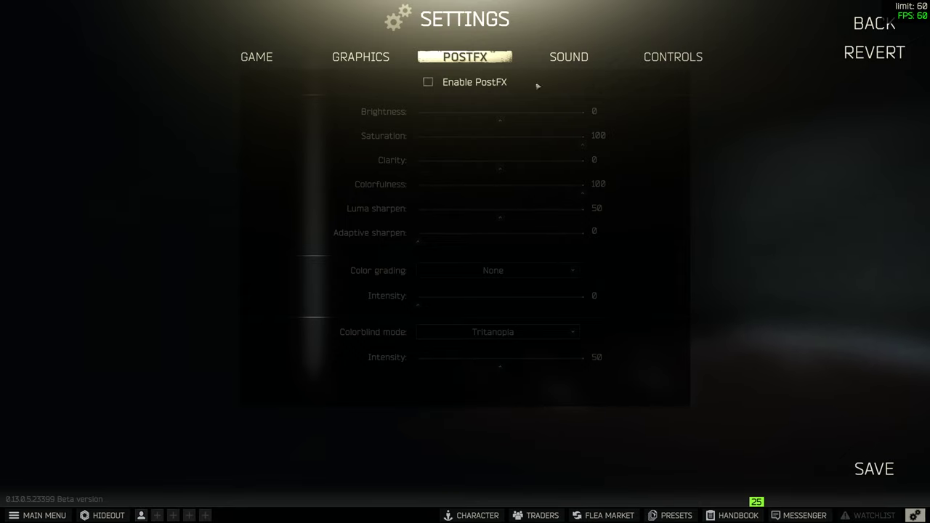
left_click(360, 57)
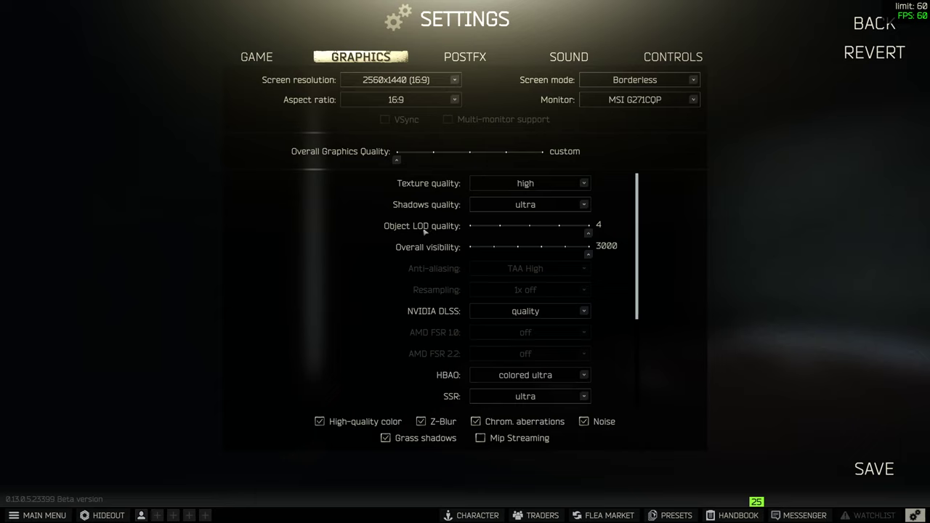
mouse_move(589, 233)
left_mouse_down()
mouse_move(469, 233)
mouse_move(590, 234)
left_mouse_up()
mouse_move(587, 255)
left_mouse_down()
mouse_move(465, 257)
mouse_move(590, 255)
left_mouse_up()
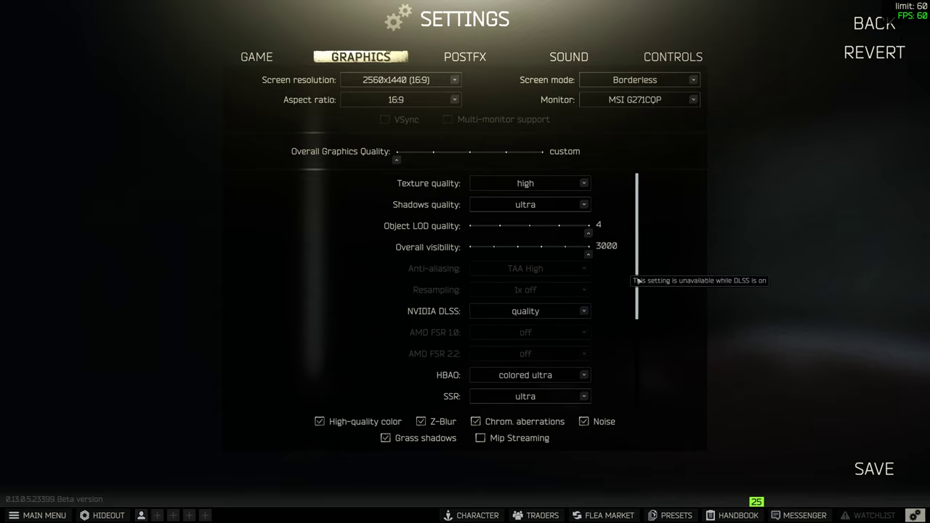
scroll(641, 273, "down", 1)
scroll(638, 287, "down", 1)
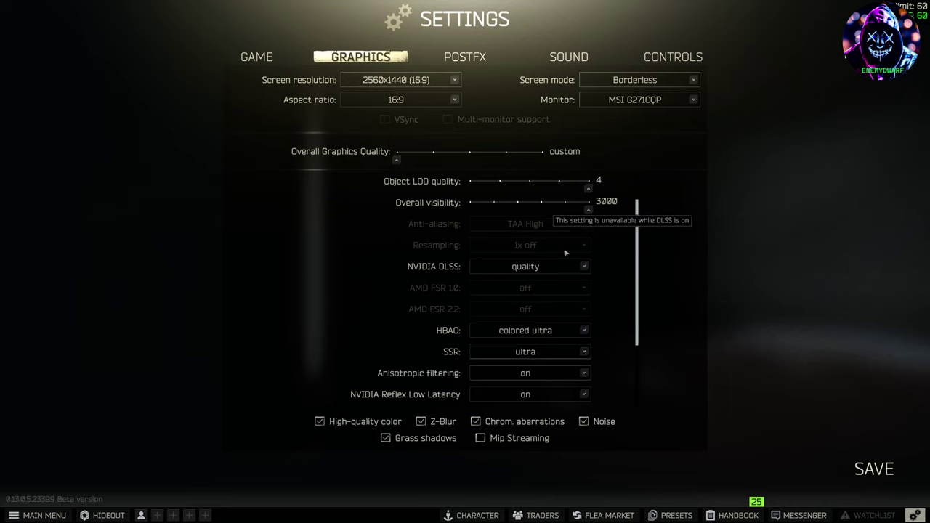
- Set NVIDIA DLSS to off, keeping anti-aliasing at TAA High and resampling at 1x off
left_click(575, 272)
left_click(528, 280)
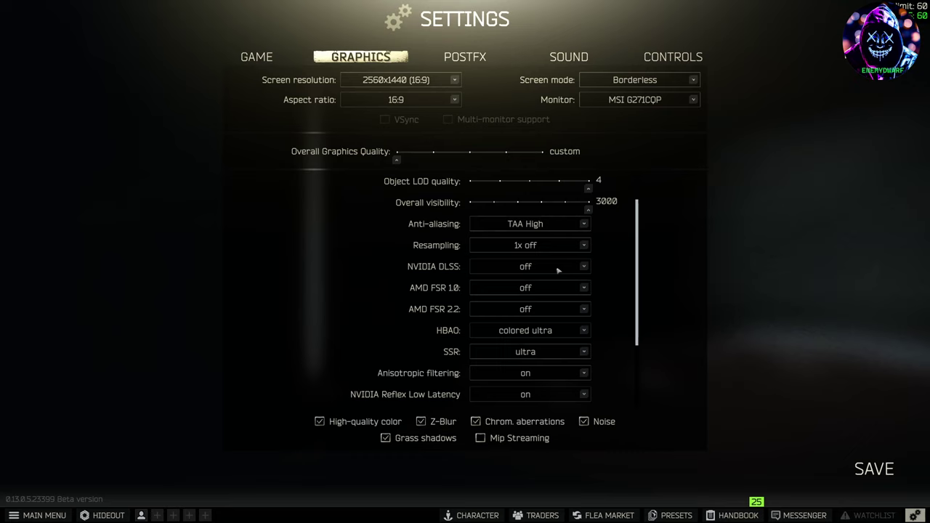
left_click(547, 227)
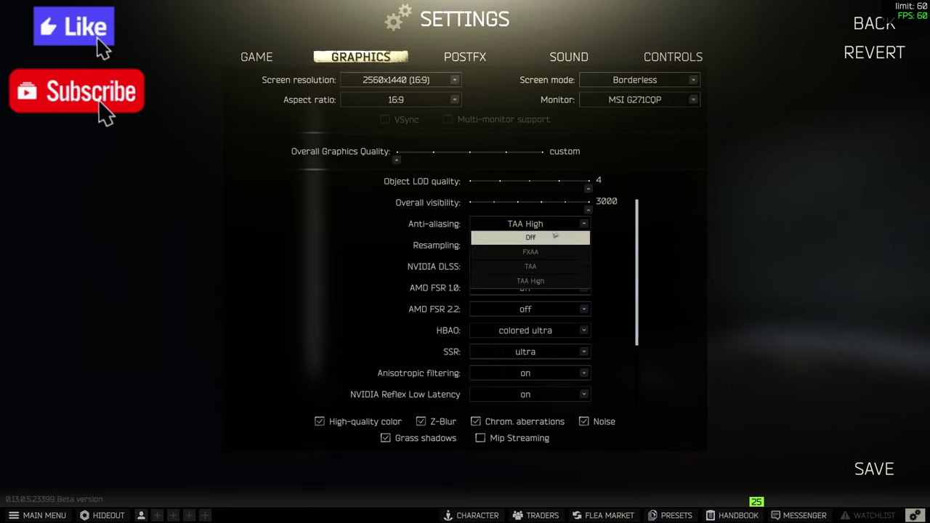
left_click(561, 282)
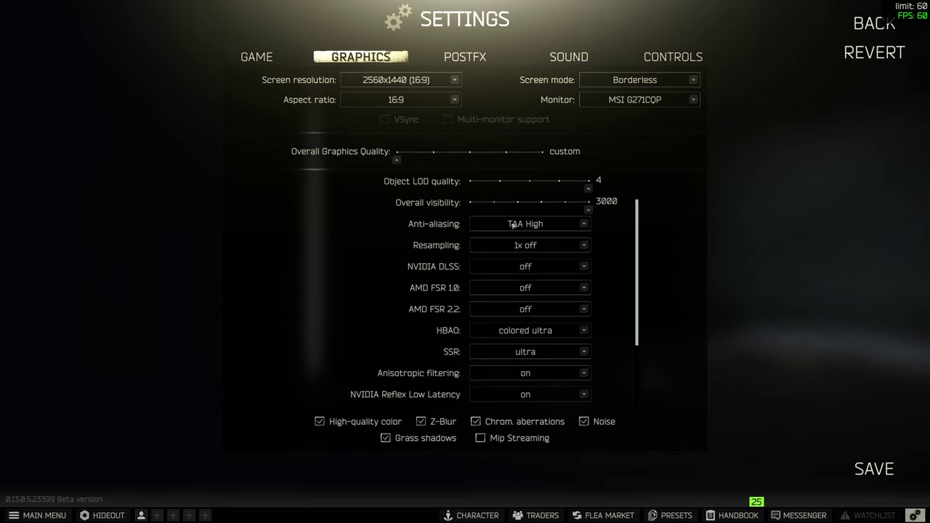
left_click(556, 250)
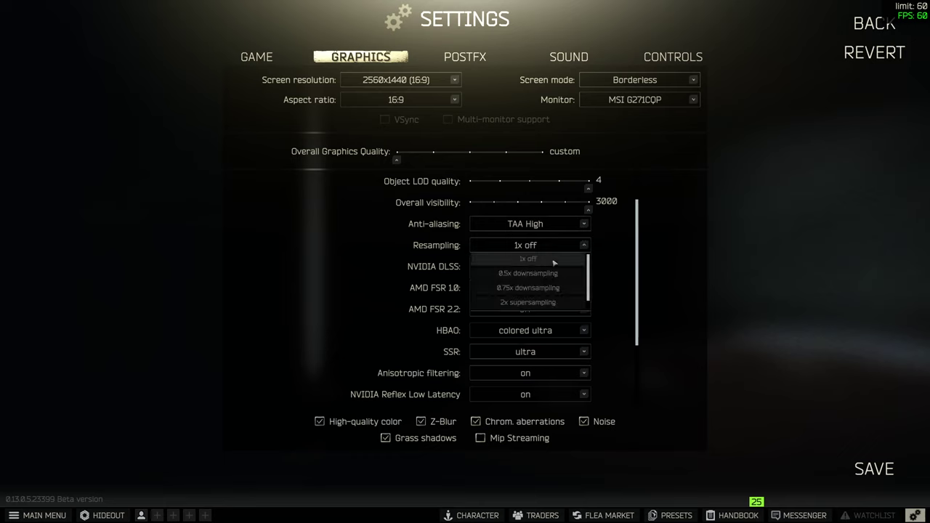
scroll(553, 303, "down", 1)
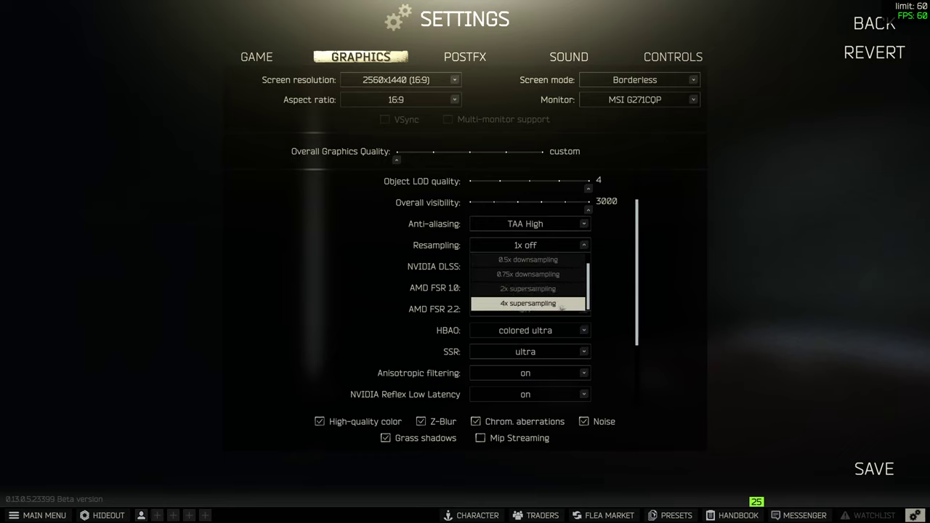
scroll(564, 303, "up", 1)
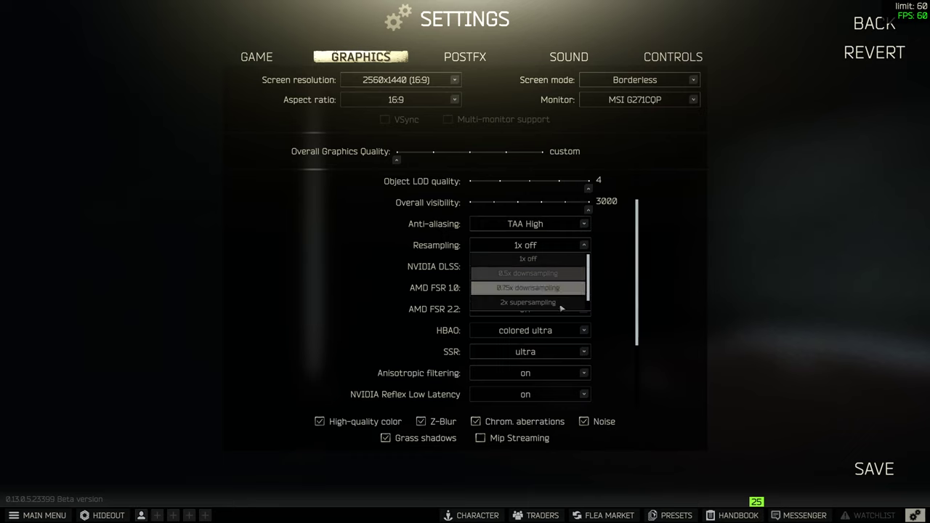
left_click(556, 258)
left_click(569, 272)
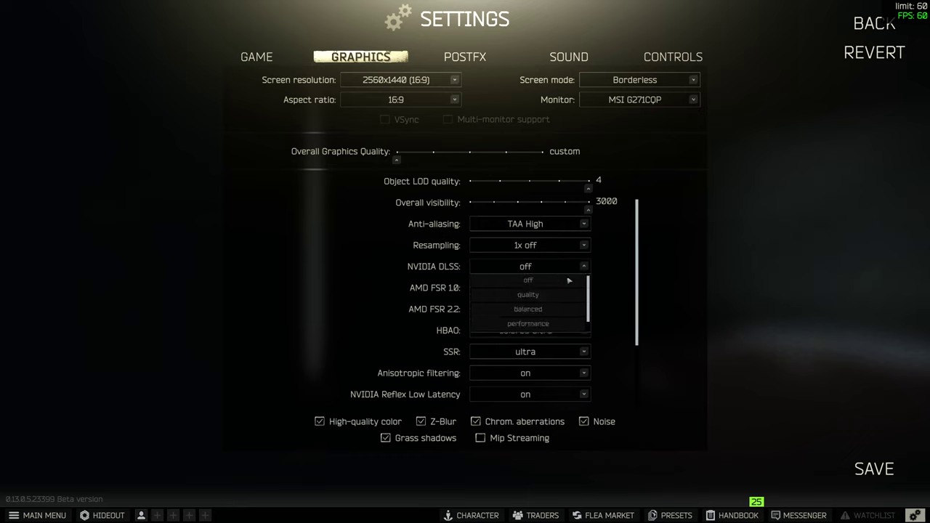
scroll(567, 320, "down", 1)
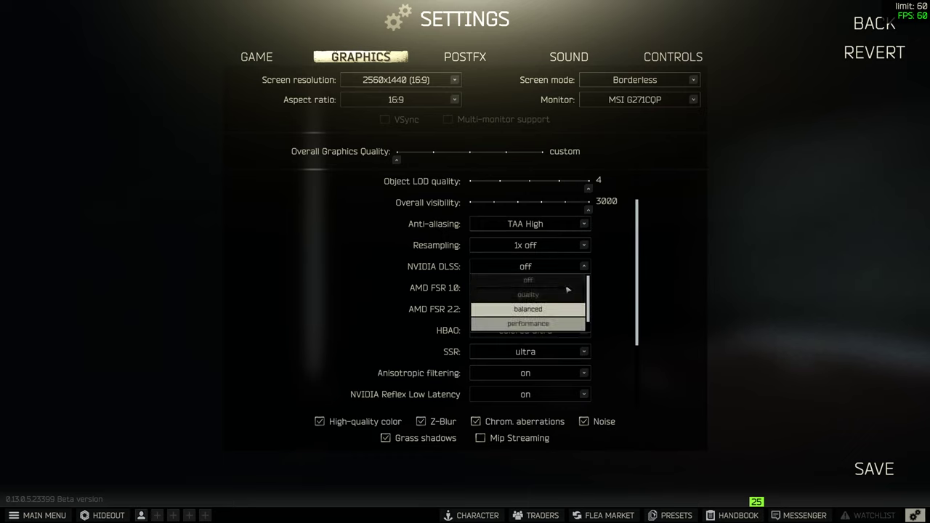
scroll(570, 298, "up", 1)
left_click(575, 282)
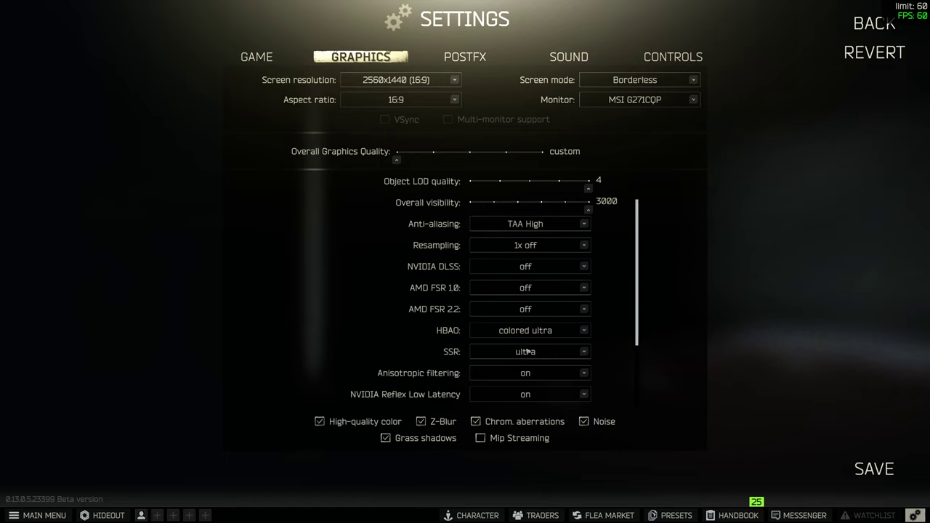
scroll(472, 310, "down", 1)
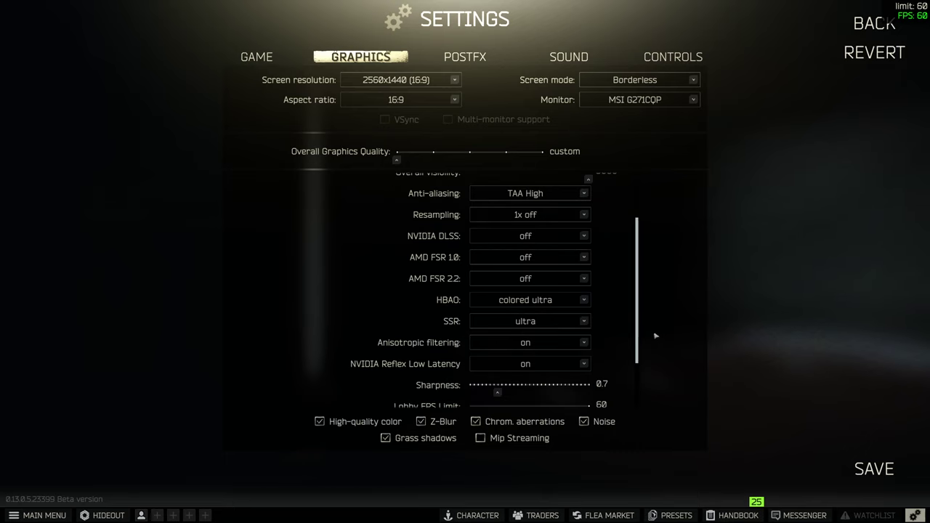
scroll(614, 336, "down", 2)
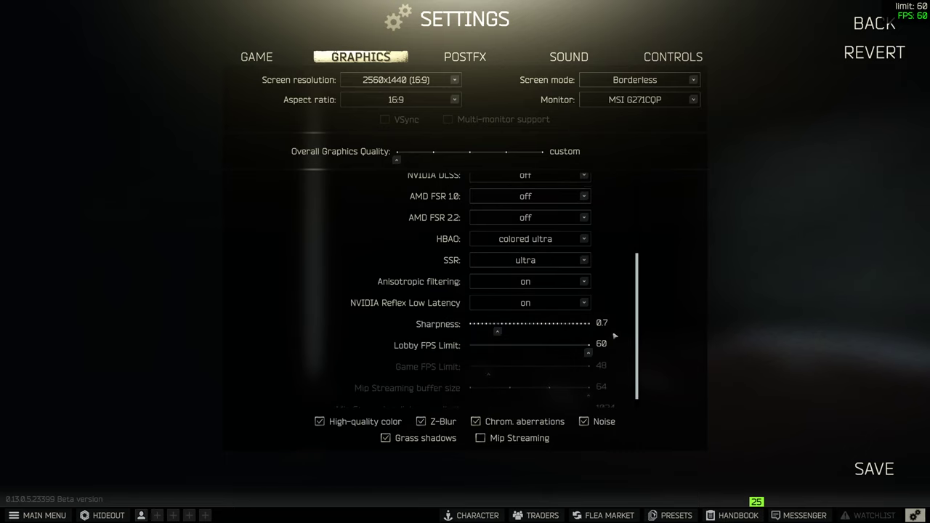
- Confirm HBAO stays at colored ultra and SSR quality at ultra
left_click(555, 244)
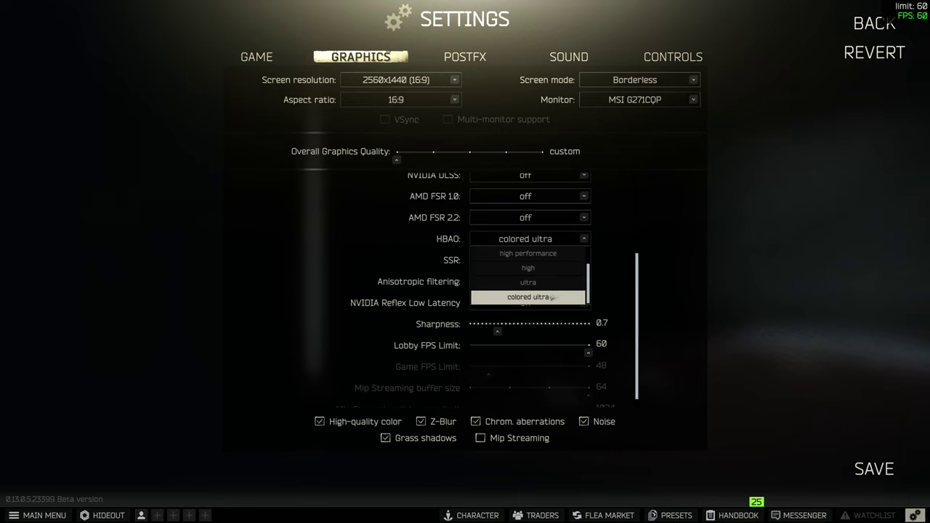
left_click(632, 239)
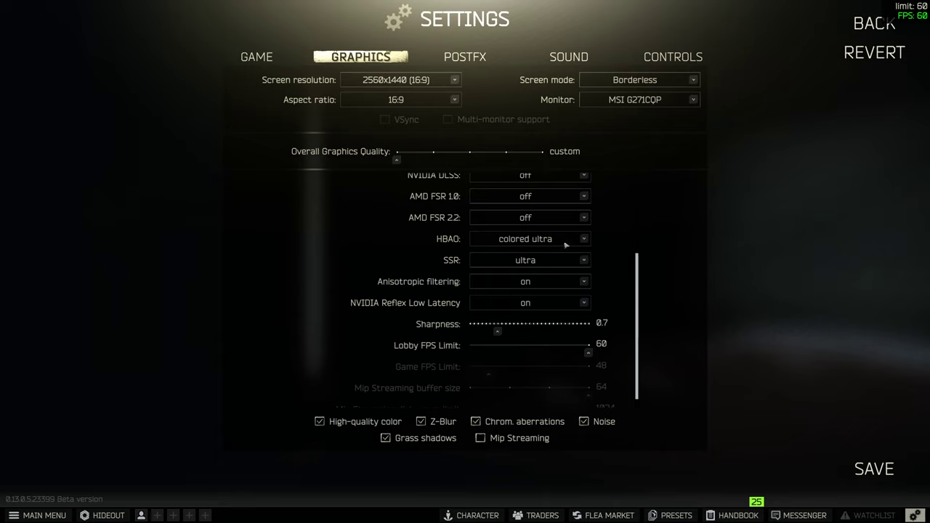
left_click(529, 262)
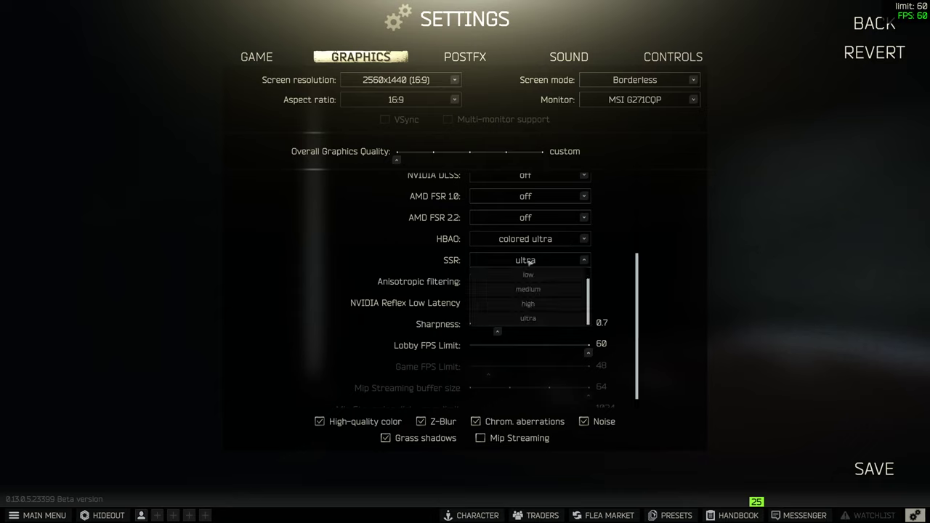
left_click(530, 263)
scroll(338, 262, "down", 1)
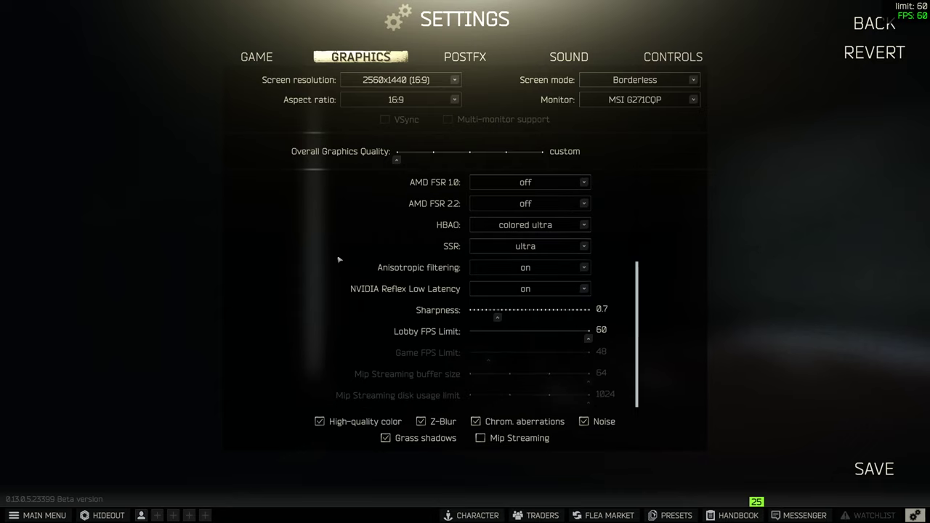
- Keep anisotropic filtering on and set NVIDIA Reflex Low Latency to off
left_click(519, 269)
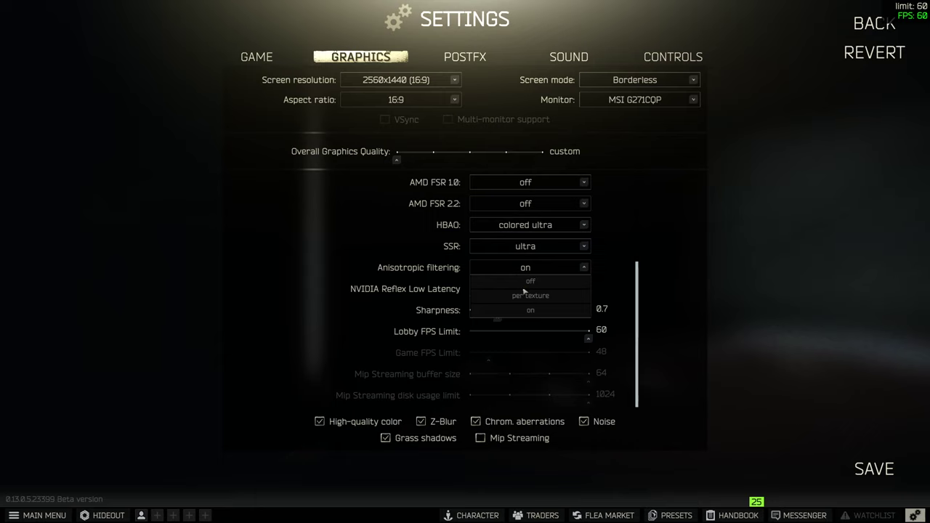
left_click(527, 282)
left_click(530, 310)
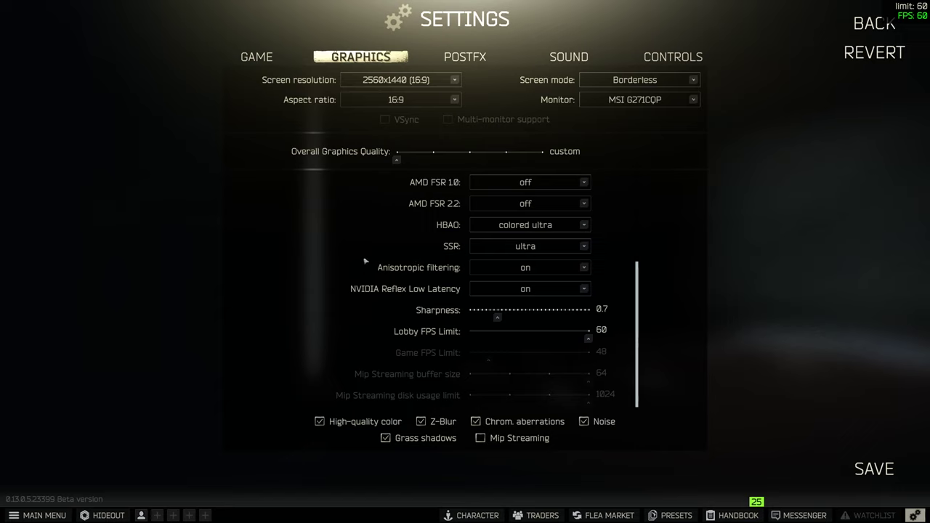
left_click(588, 289)
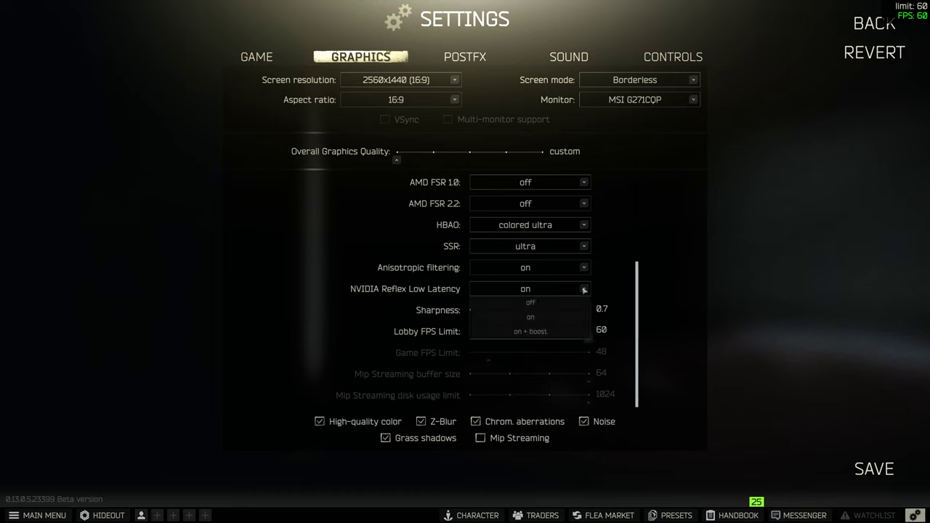
left_click(547, 301)
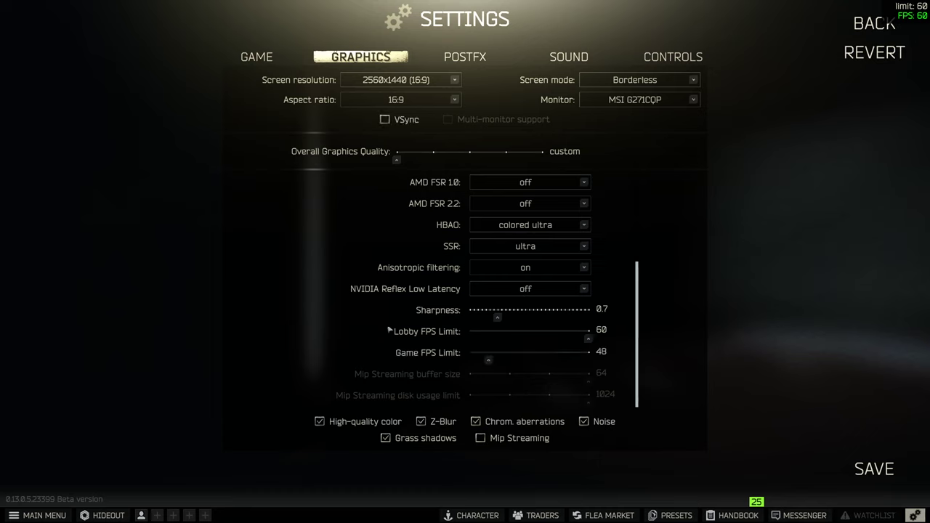
- Raise the game FPS limit to 144 and try Reflex Low Latency 'on + boost'
mouse_move(493, 363)
left_mouse_down()
mouse_move(595, 359)
mouse_move(459, 360)
mouse_move(592, 362)
left_mouse_up()
left_click(530, 290)
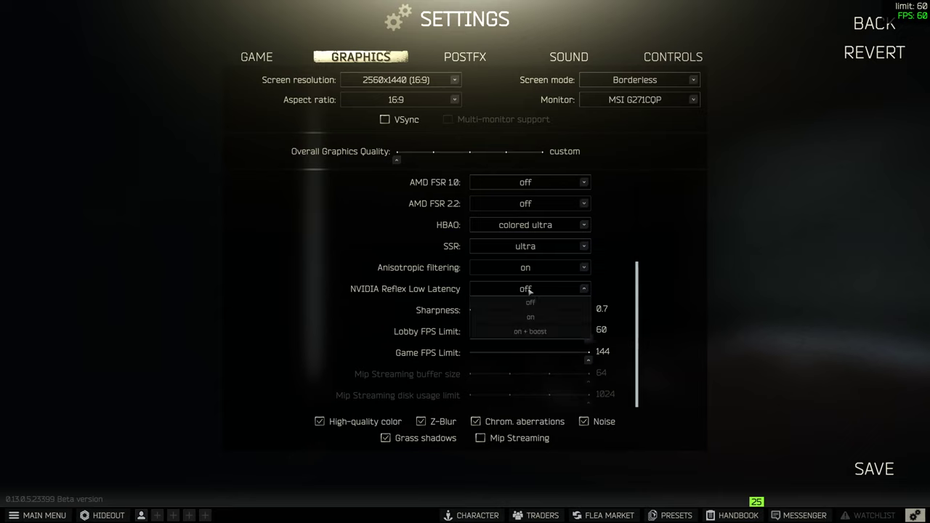
left_click(530, 289)
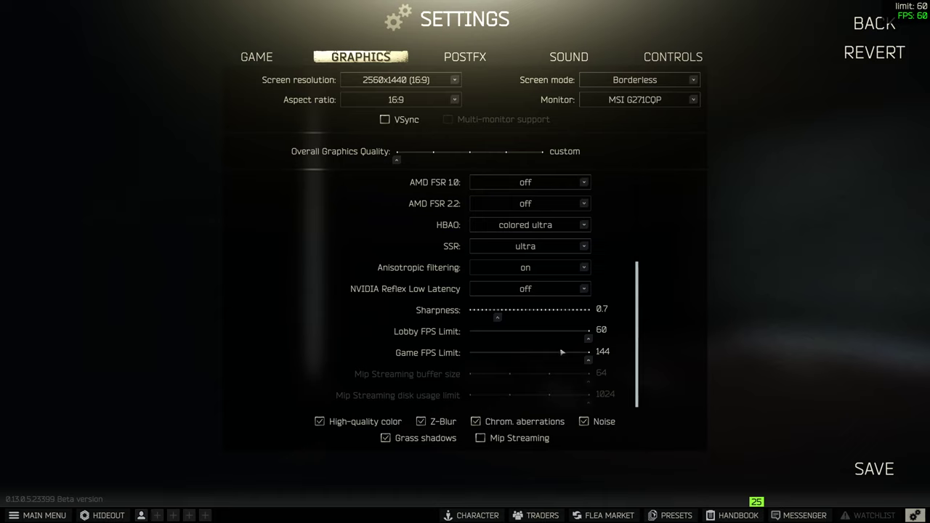
left_click(570, 292)
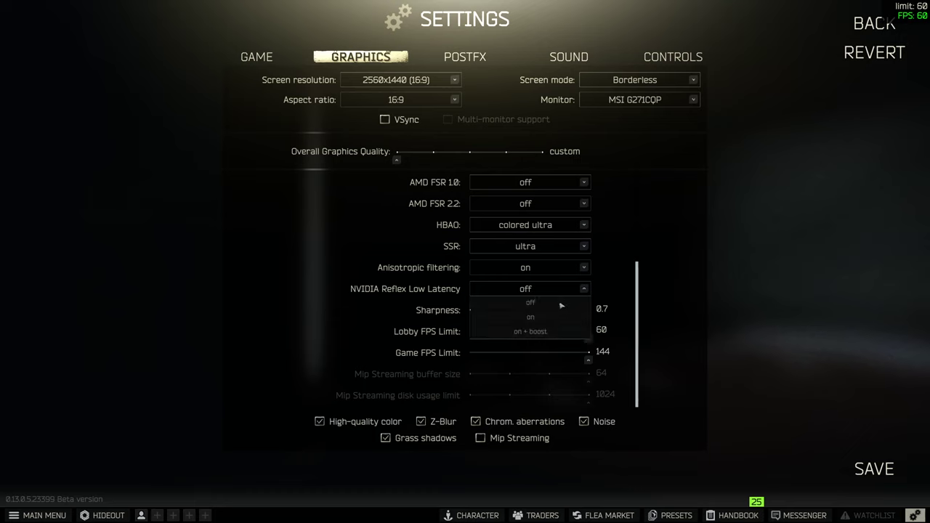
left_click(537, 317)
left_click(514, 292)
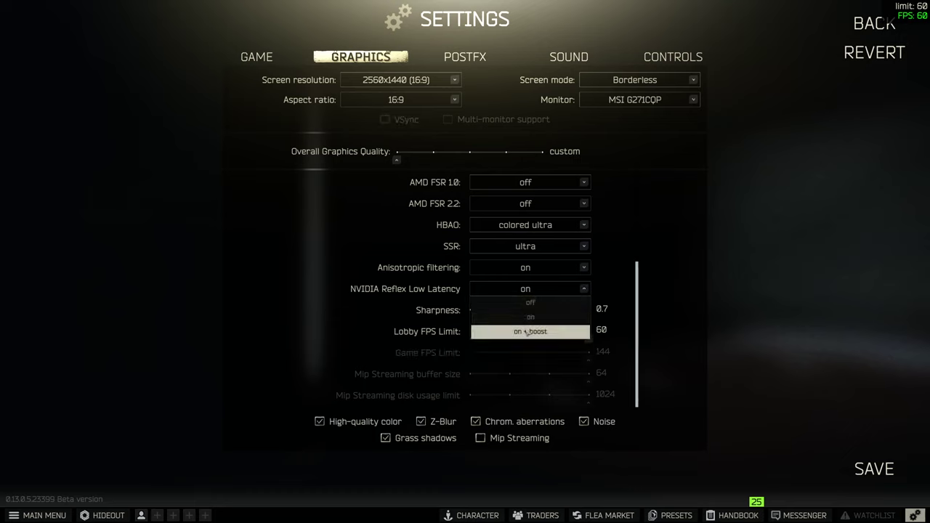
left_click(527, 333)
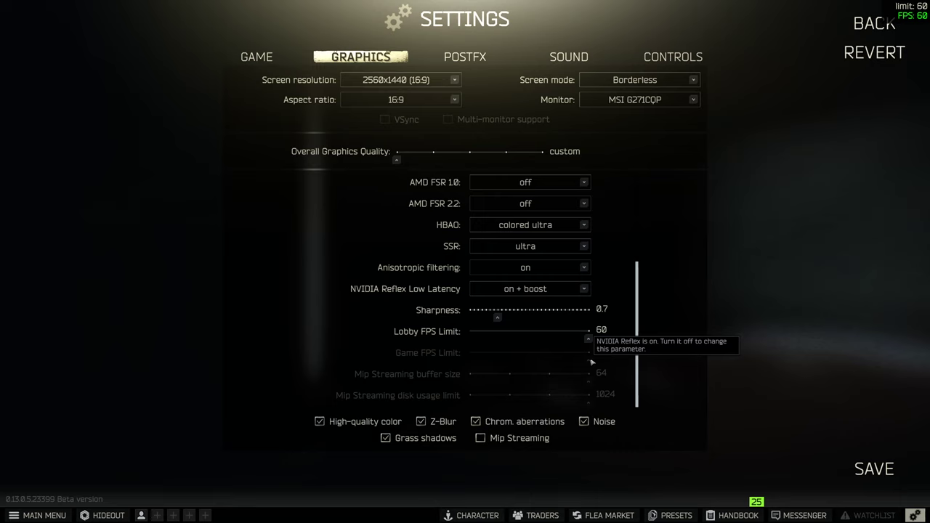
- Set Reflex back to off to unlock the FPS limit, and return to the main menu
left_click(557, 295)
left_click(556, 314)
left_click(535, 295)
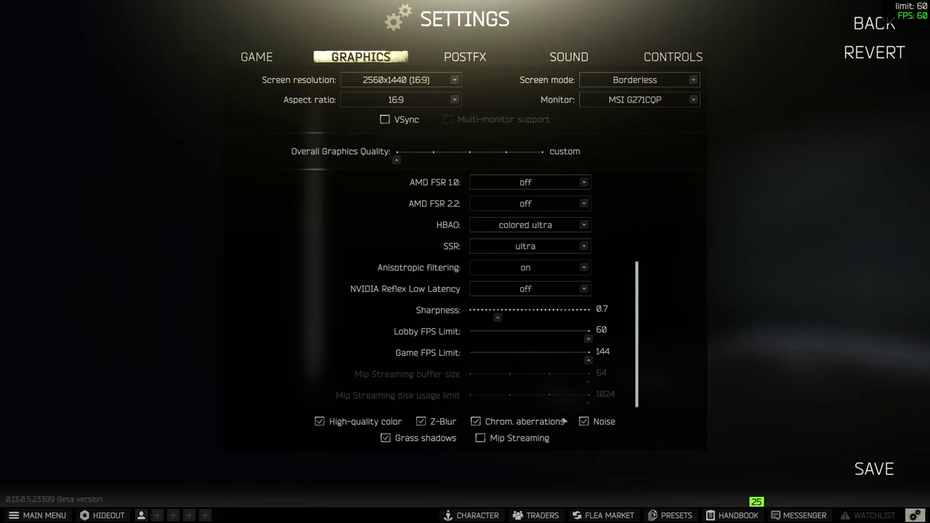
left_click(872, 460)
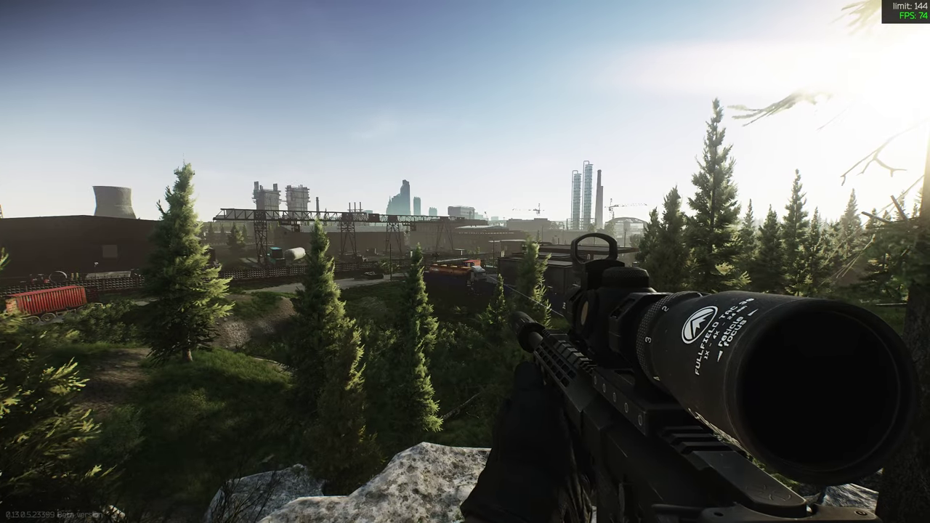
- Aim the rifle scope repeatedly, switching between 1x and 4x magnification while watching FPS
right_click(465, 261)
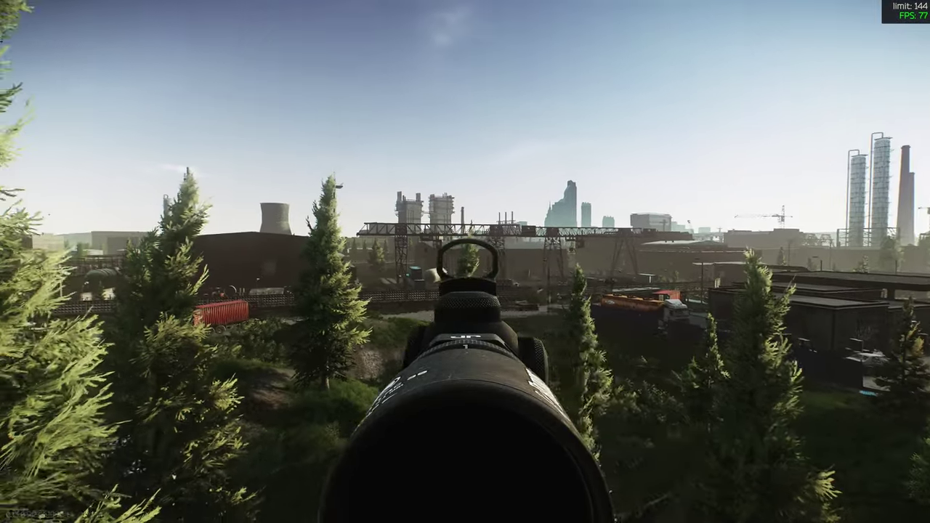
right_click(465, 261)
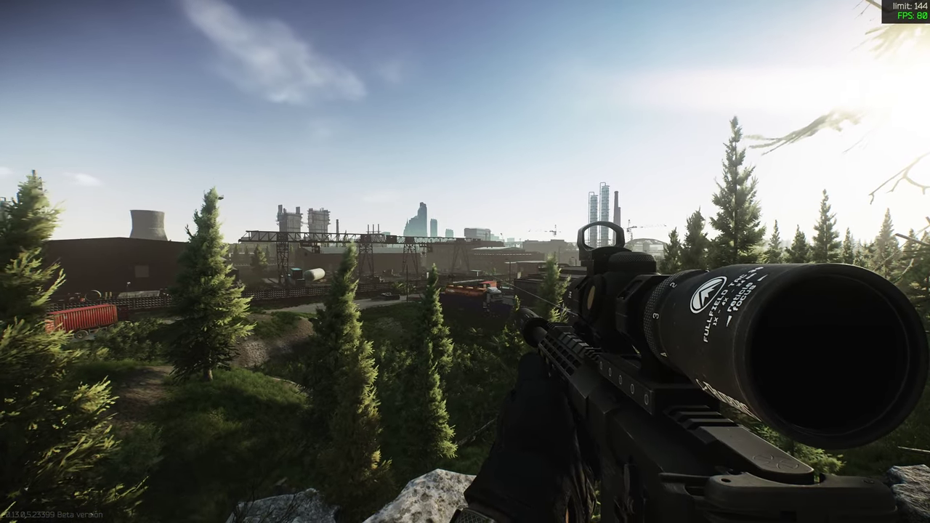
scroll(465, 262, "down", 3)
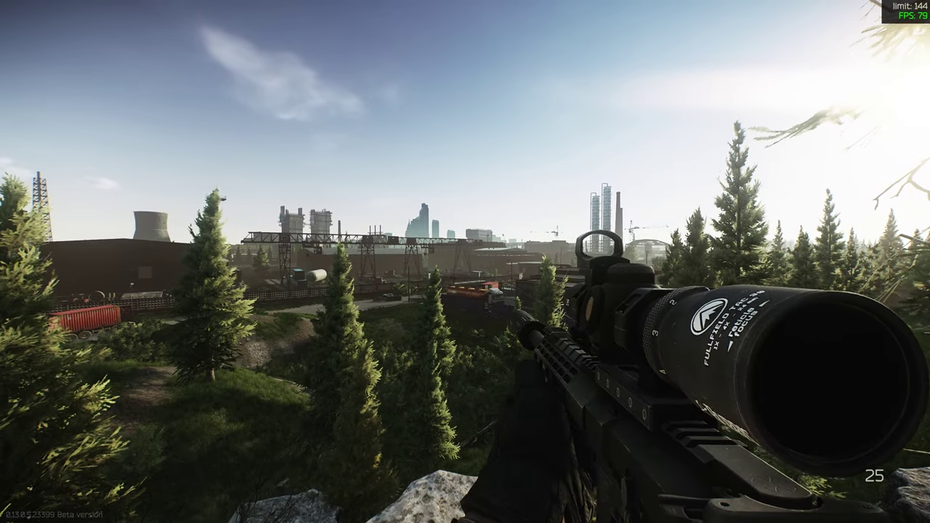
right_click(465, 261)
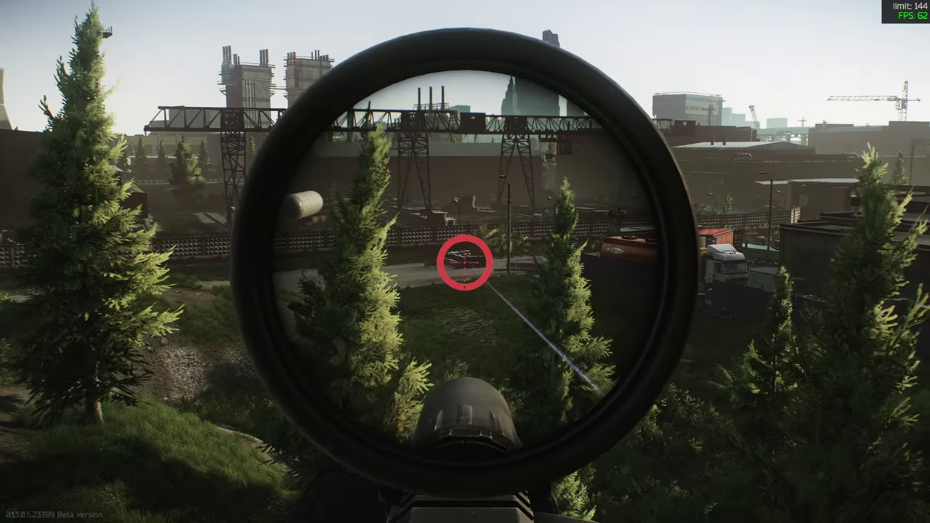
right_click(466, 261)
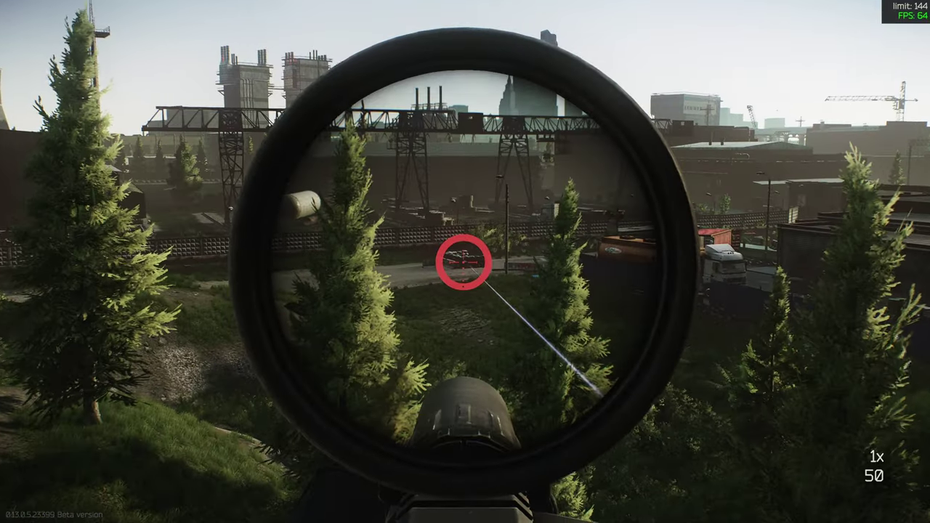
right_click(465, 262)
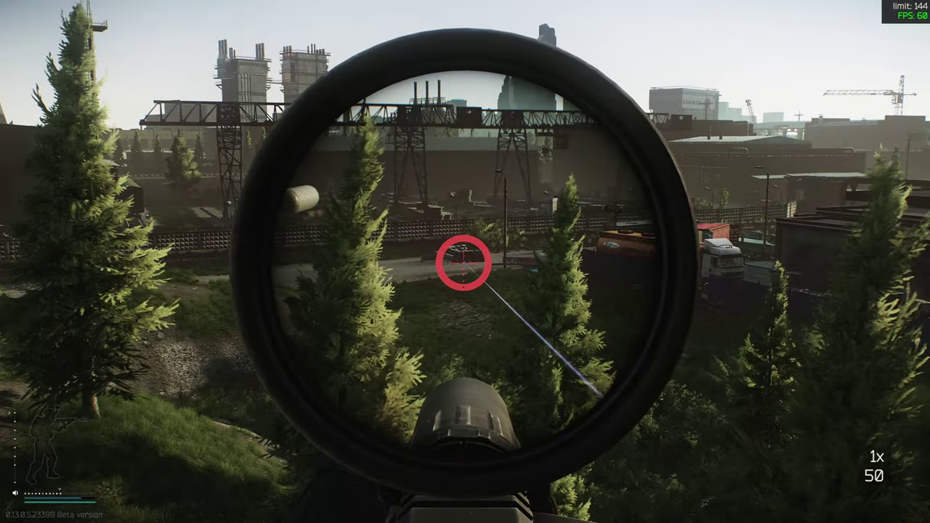
right_click(465, 261)
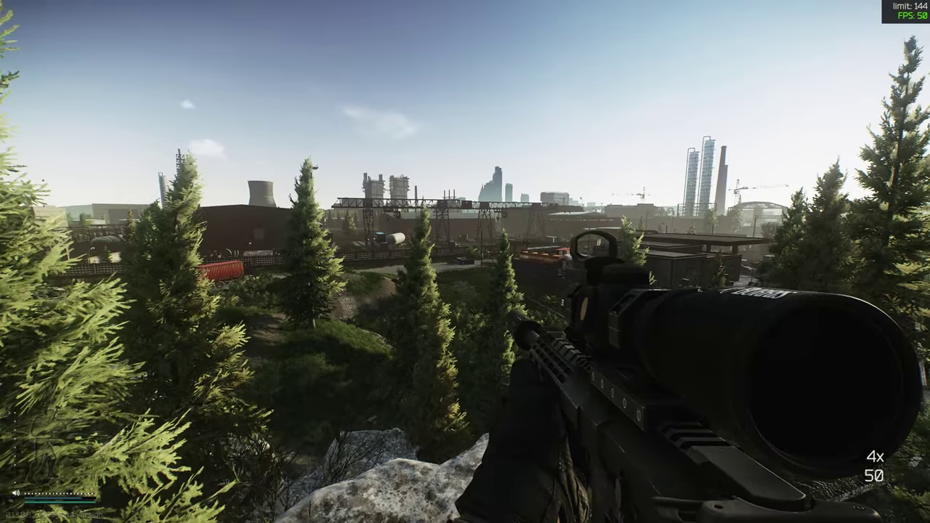
right_click(465, 261, "alt")
right_click(465, 262, "alt")
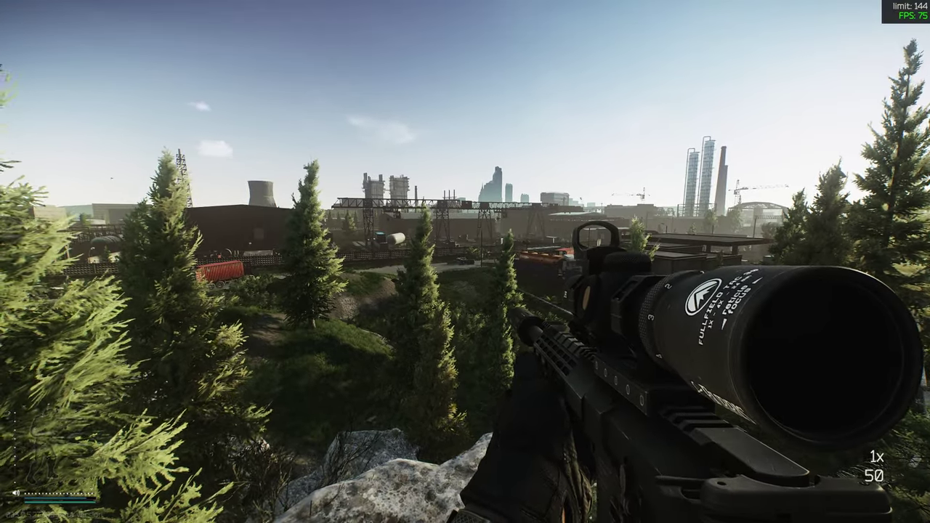
right_click(465, 262)
right_click(465, 262, "alt")
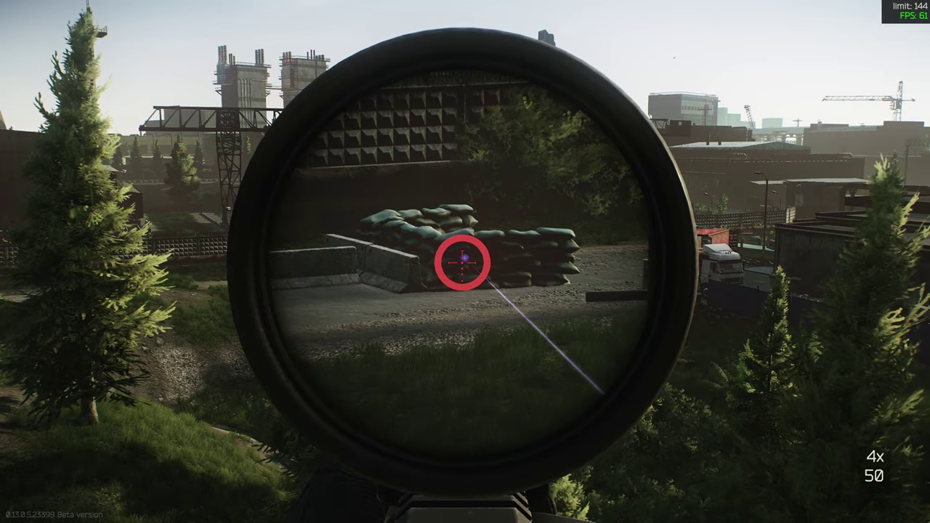
right_click(465, 261, "alt")
right_click(465, 261)
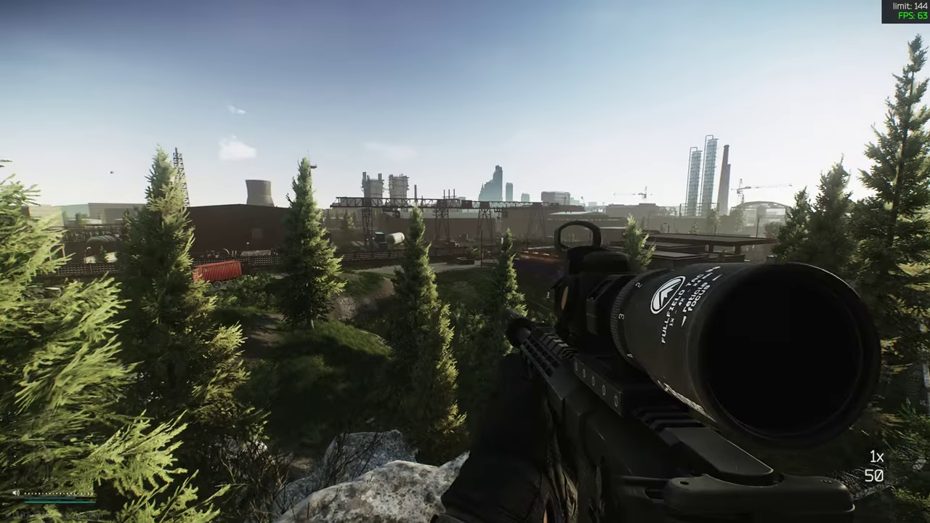
key("a")
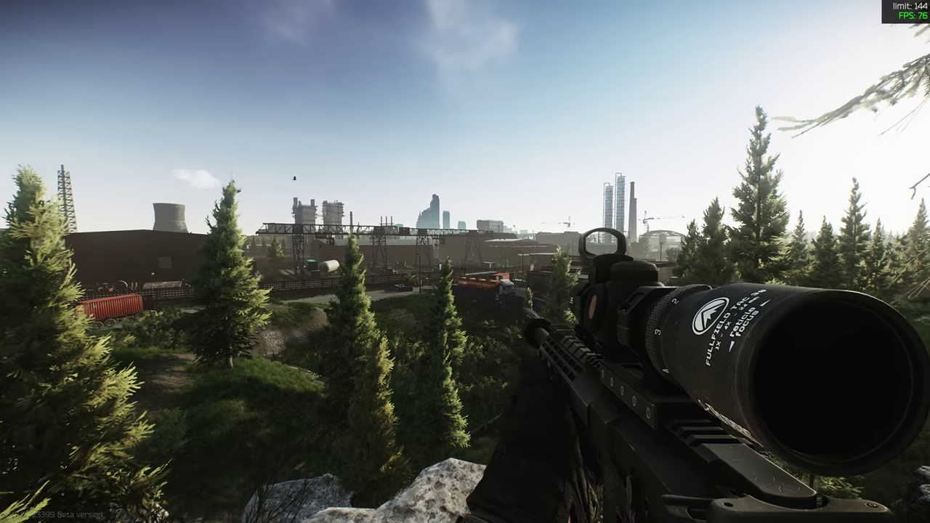
- Pause the raid, open Settings, and view PostFX before returning to the Graphics settings
key("Escape")
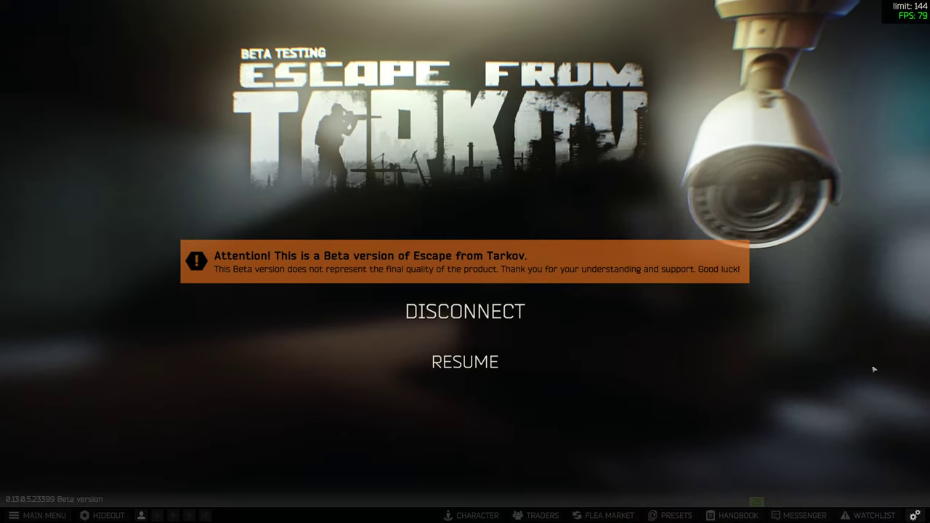
left_click(915, 515)
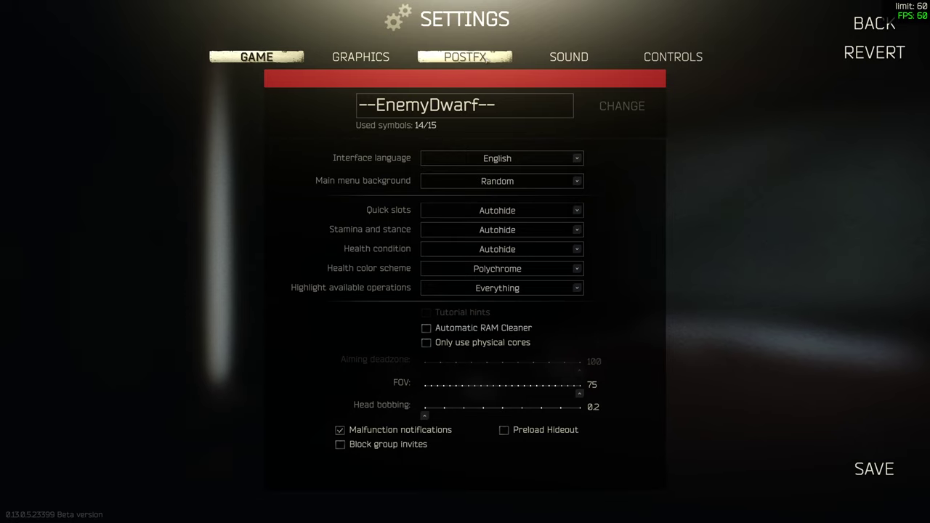
left_click(465, 57)
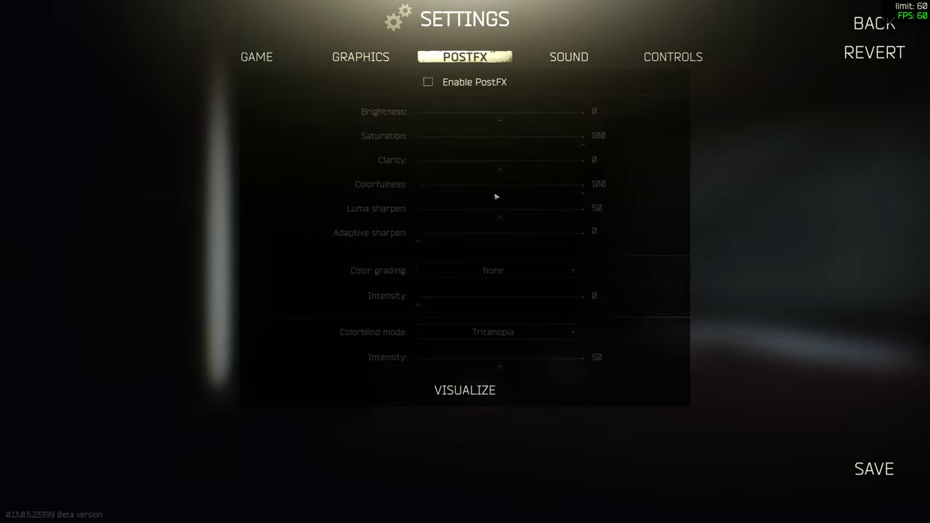
left_click(360, 57)
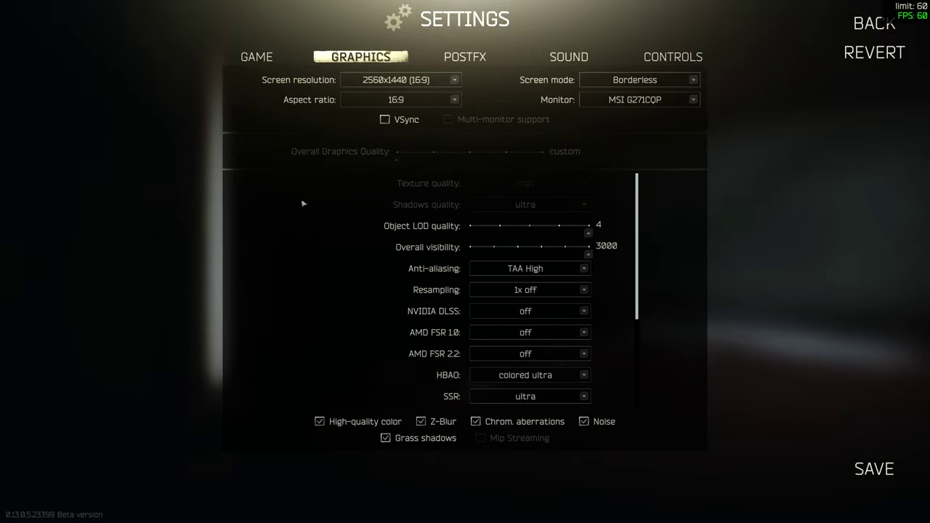
scroll(639, 218, "down", 1)
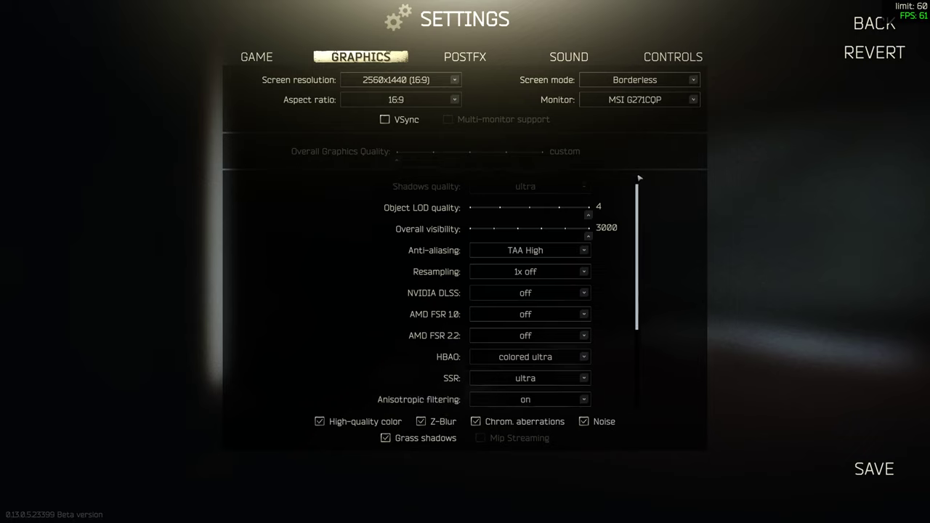
scroll(639, 235, "up", 1)
scroll(639, 234, "down", 4)
scroll(639, 235, "down", 3)
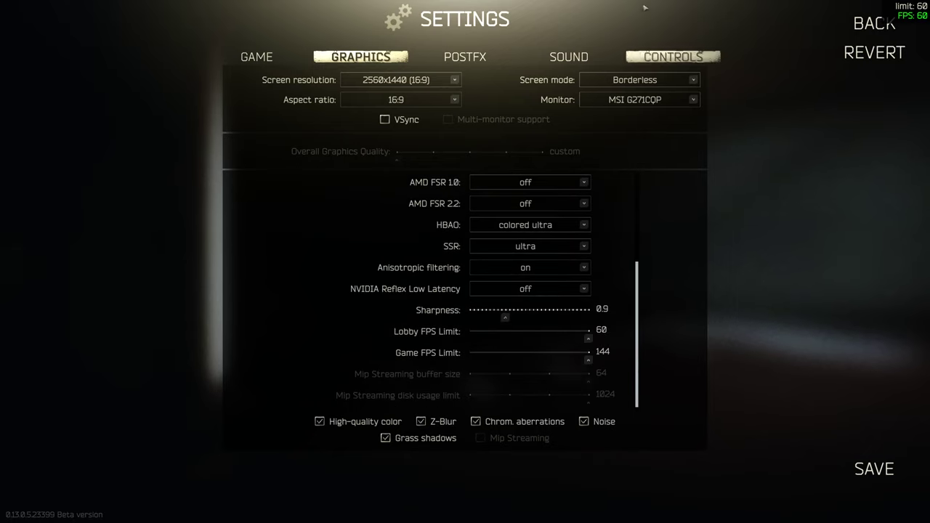
scroll(640, 129, "up", 4)
scroll(640, 128, "down", 1)
scroll(639, 129, "down", 3)
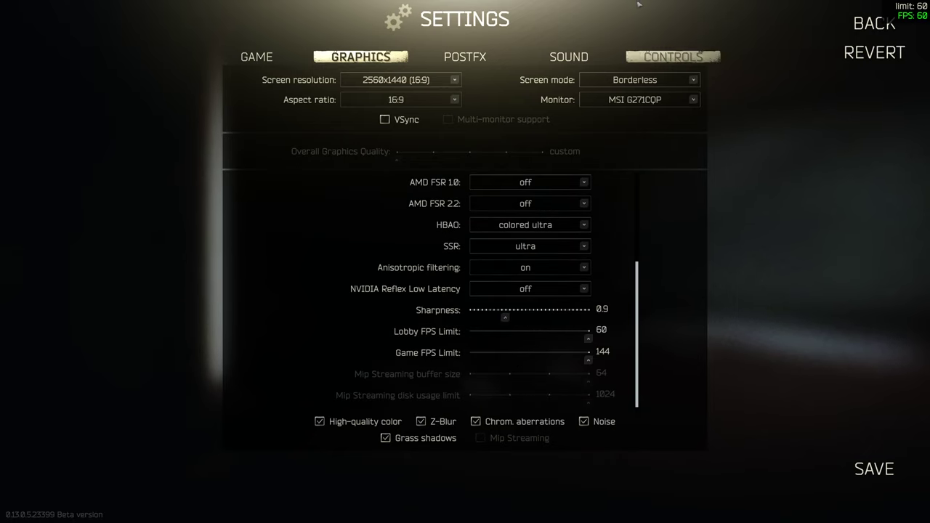
scroll(642, 314, "up", 7)
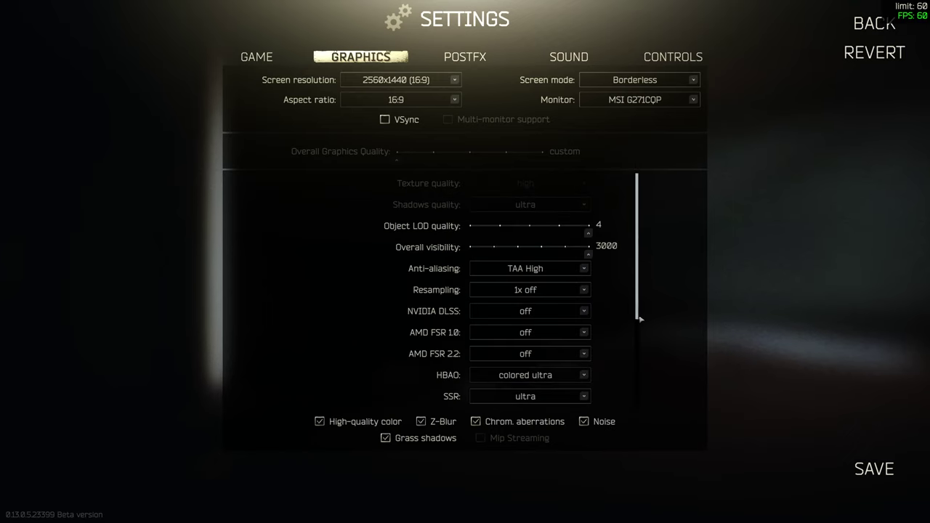
scroll(640, 318, "down", 7)
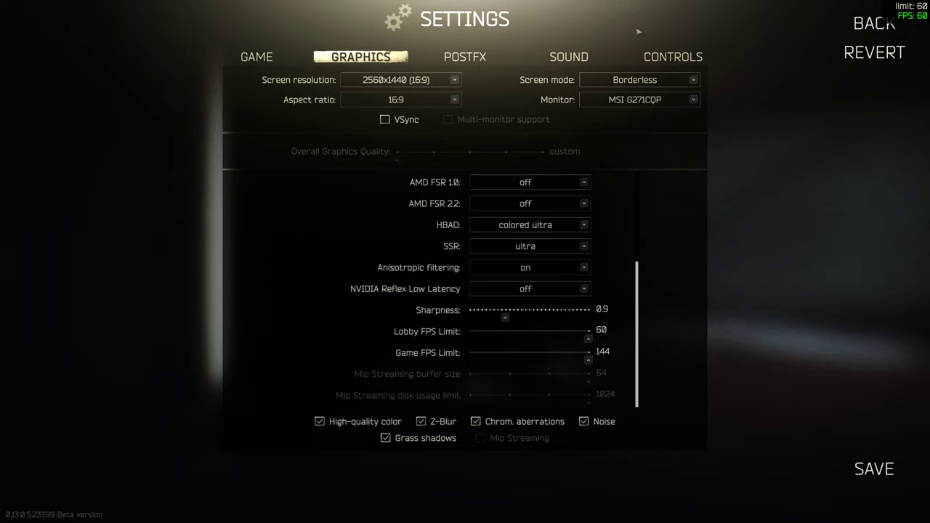
scroll(636, 312, "up", 2)
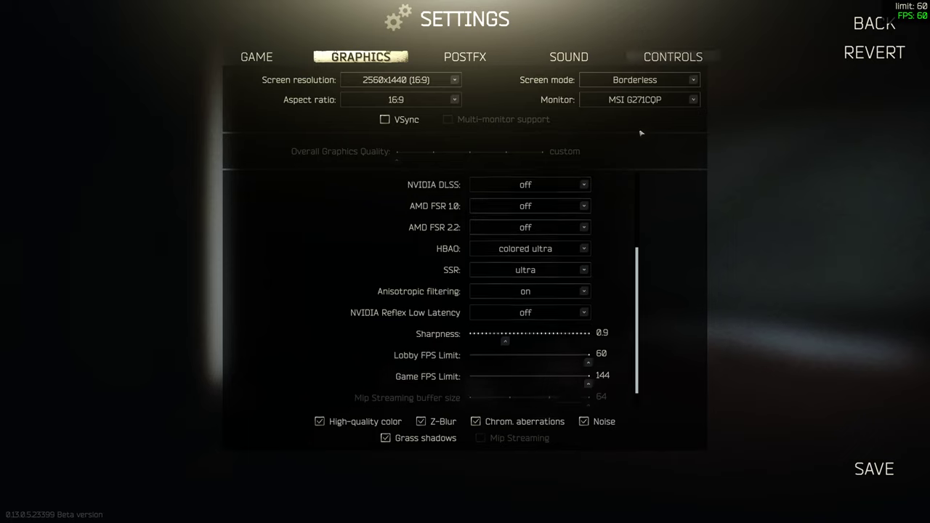
scroll(636, 313, "up", 5)
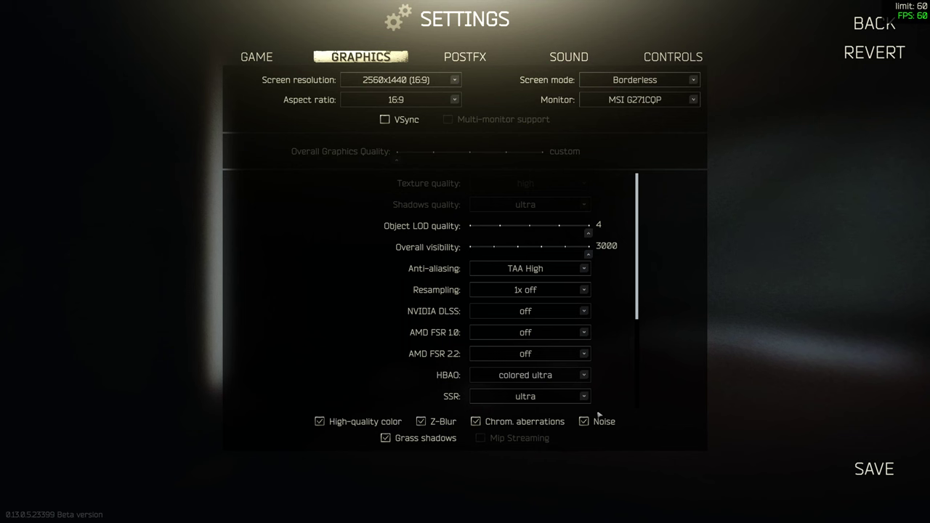
- Leave settings, resume the raid, and crouch then stand to test FPS
left_click(874, 469)
key("Escape")
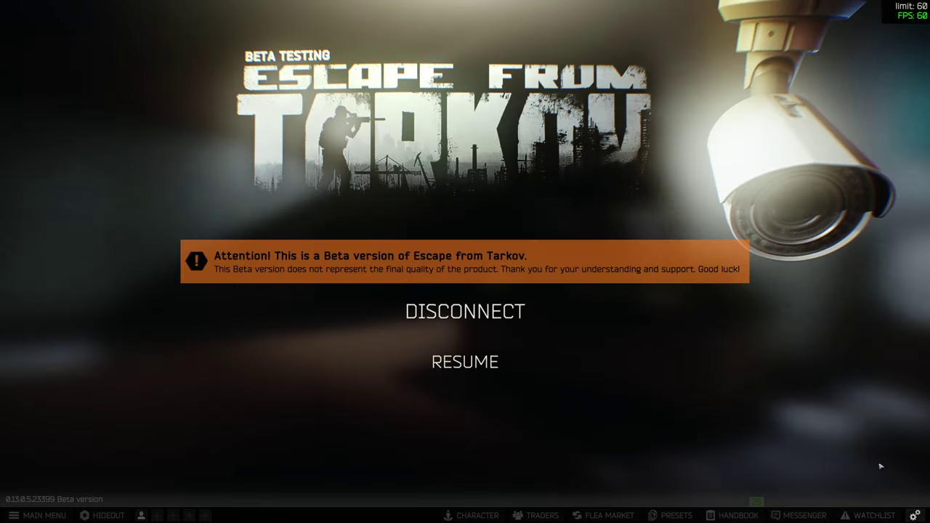
key("Escape")
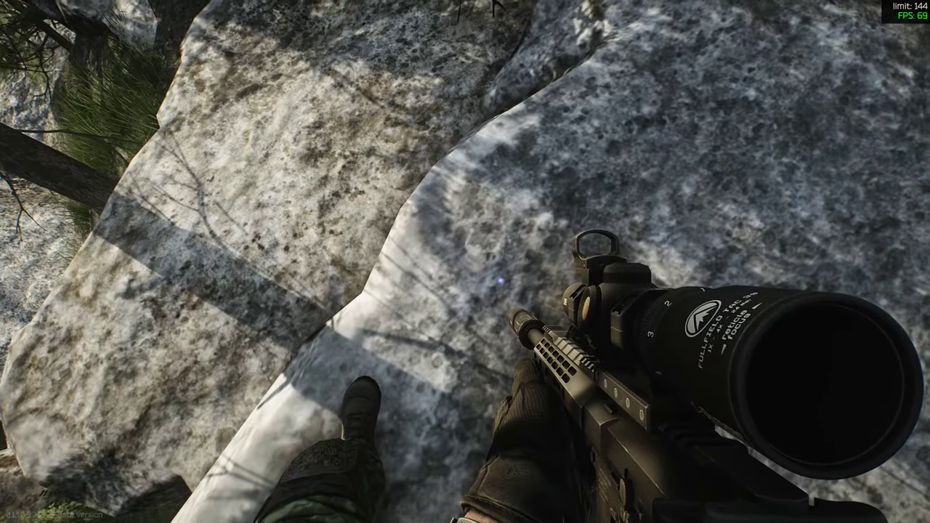
key("c")
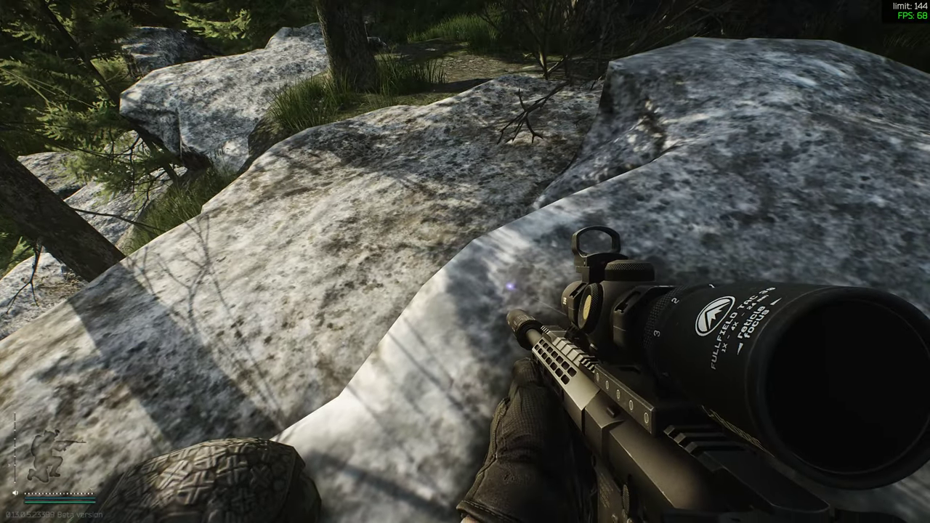
key("c")
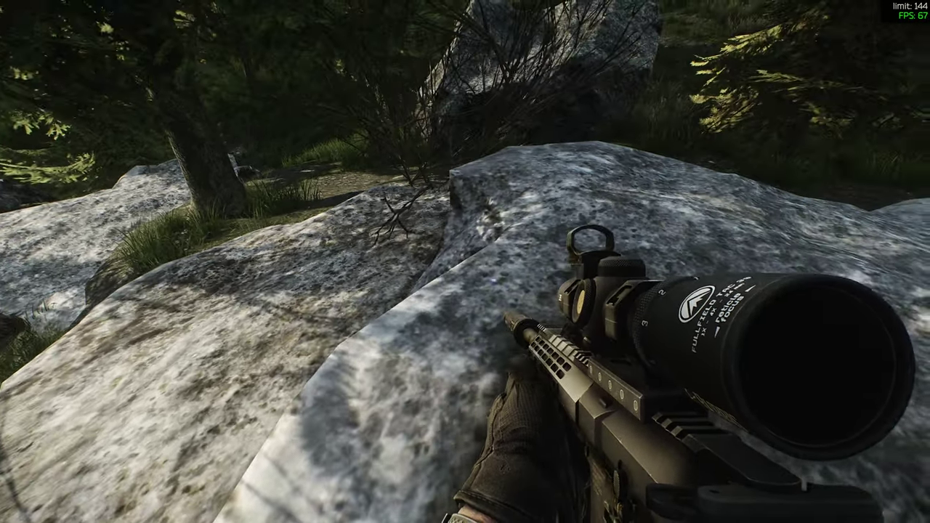
key("c")
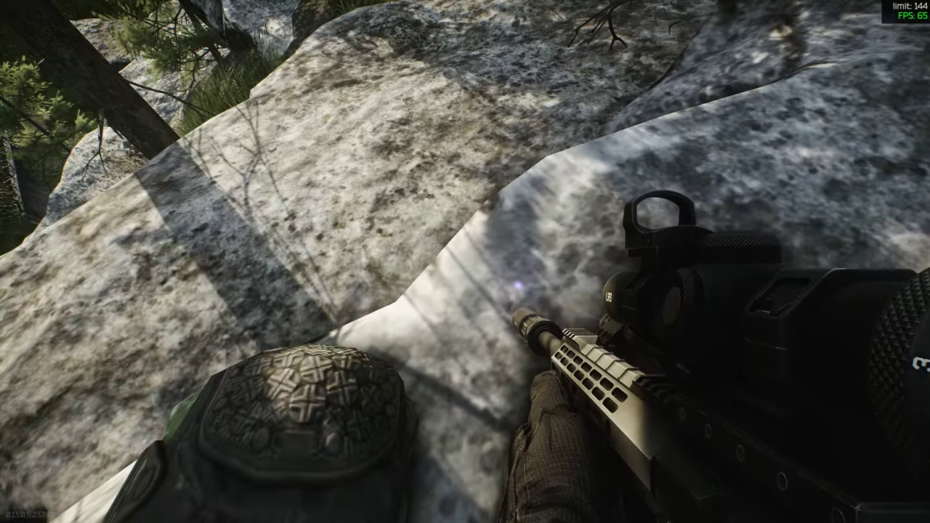
- Pause to reopen the Graphics settings, resume the raid, then pause again
key("Escape")
left_click(858, 509)
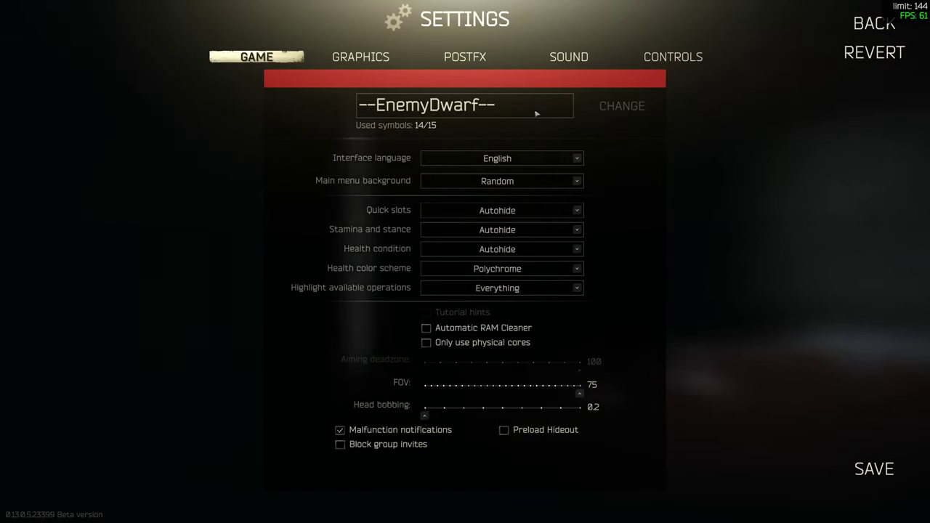
left_click(360, 57)
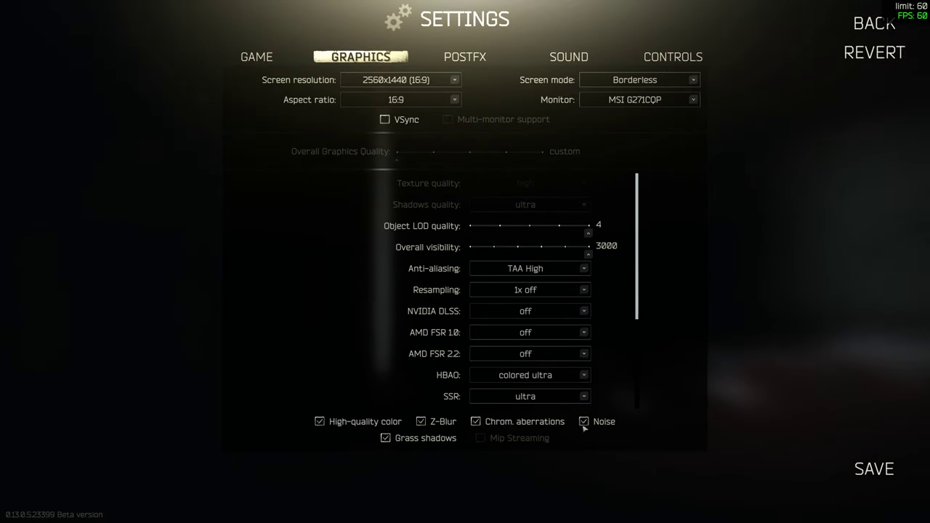
key("Escape")
key("Escape")
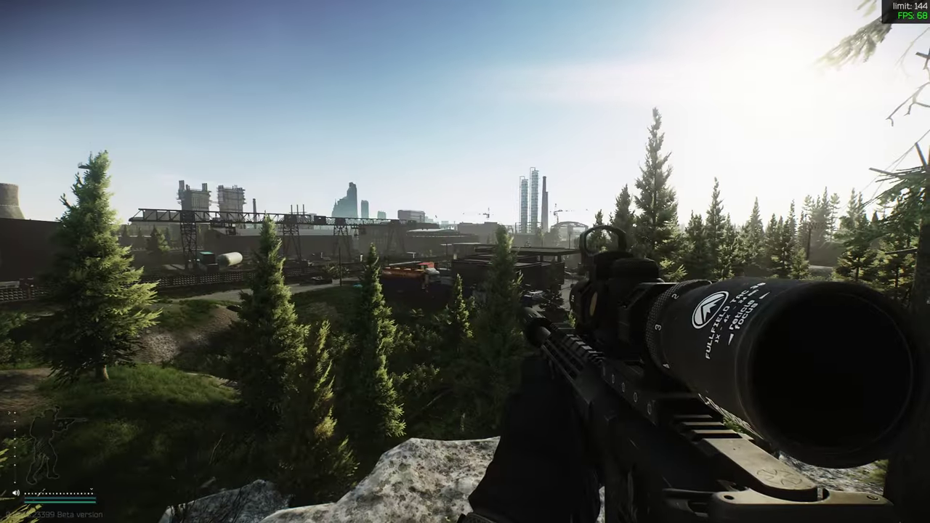
key("Escape")
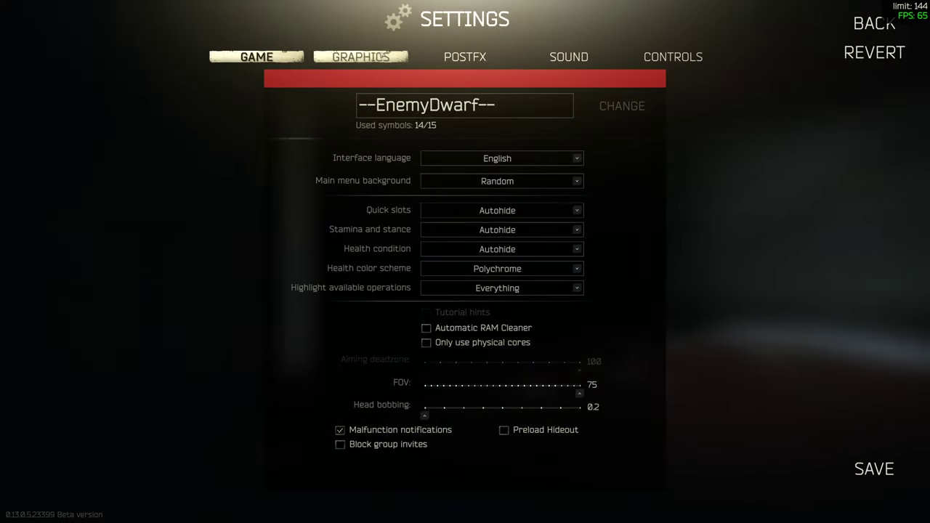
- Switch to the Graphics options and open the HBAO ambient occlusion dropdown
left_click(361, 57)
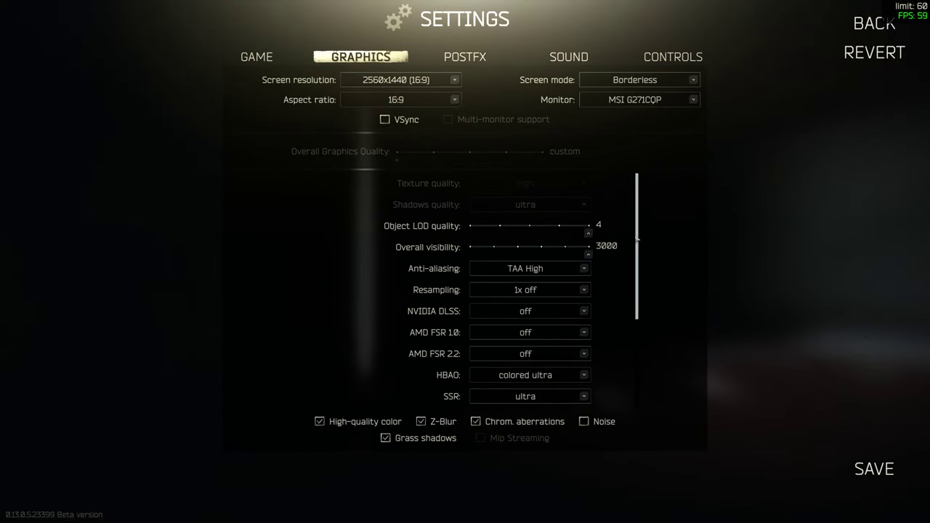
left_click_drag(637, 209, 640, 299)
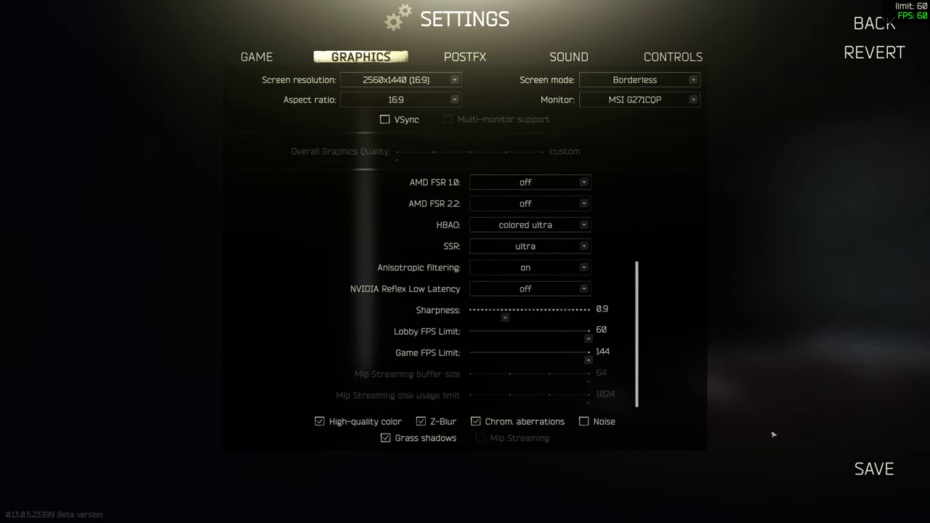
mouse_move(639, 286)
left_mouse_down()
mouse_move(637, 218)
mouse_move(633, 230)
left_mouse_up()
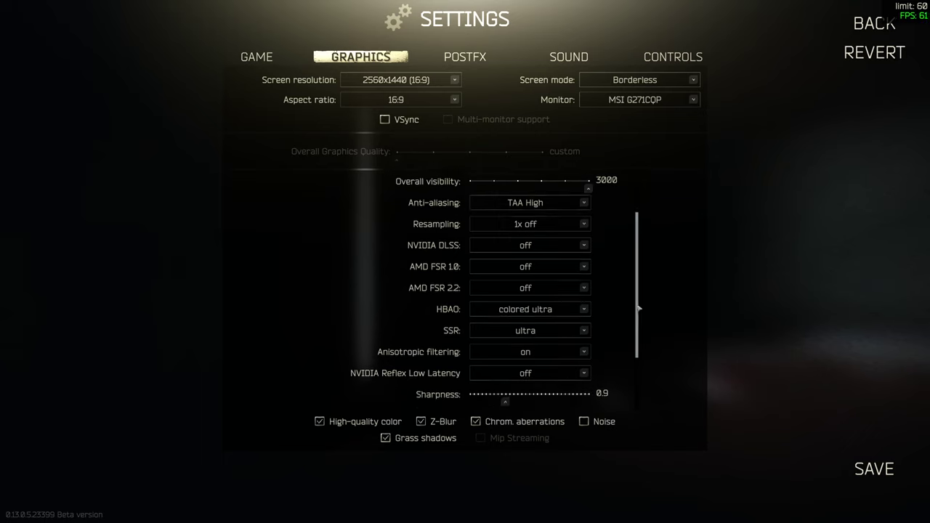
scroll(638, 307, "down", 1)
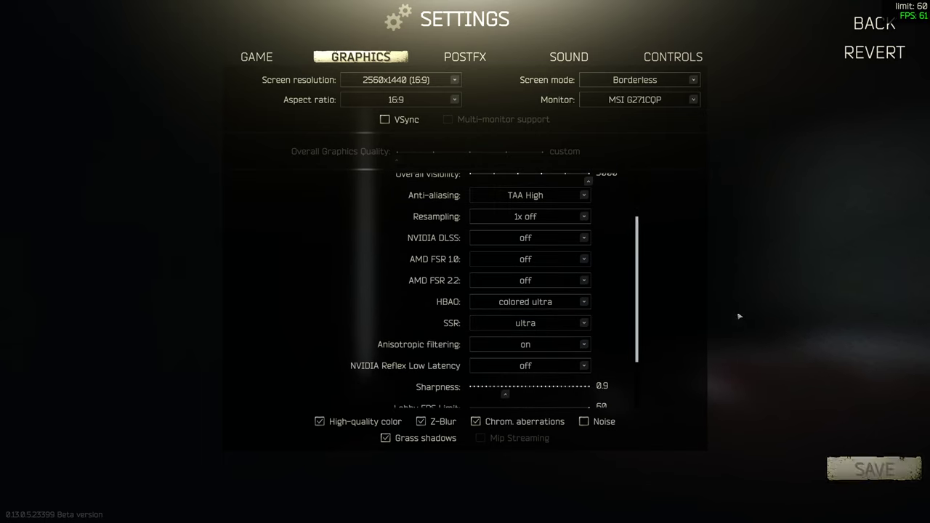
left_click(586, 303)
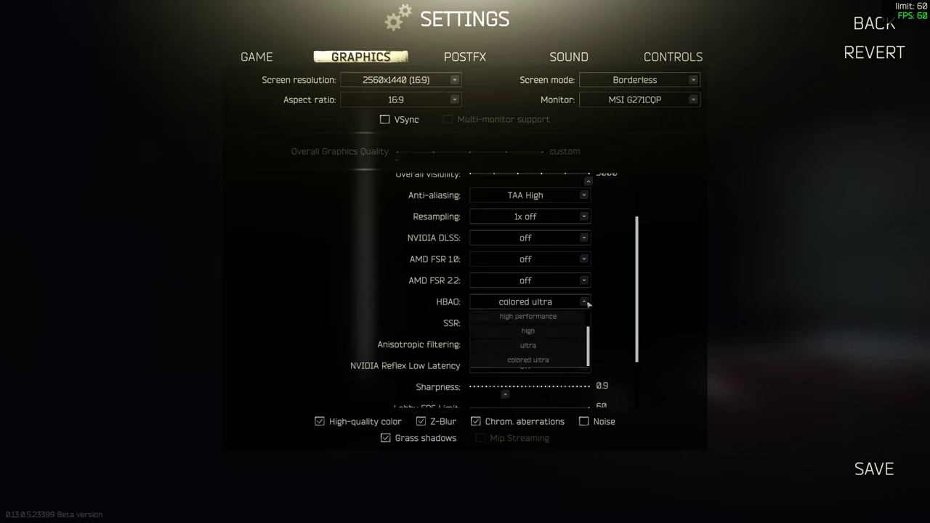
scroll(571, 347, "up", 2)
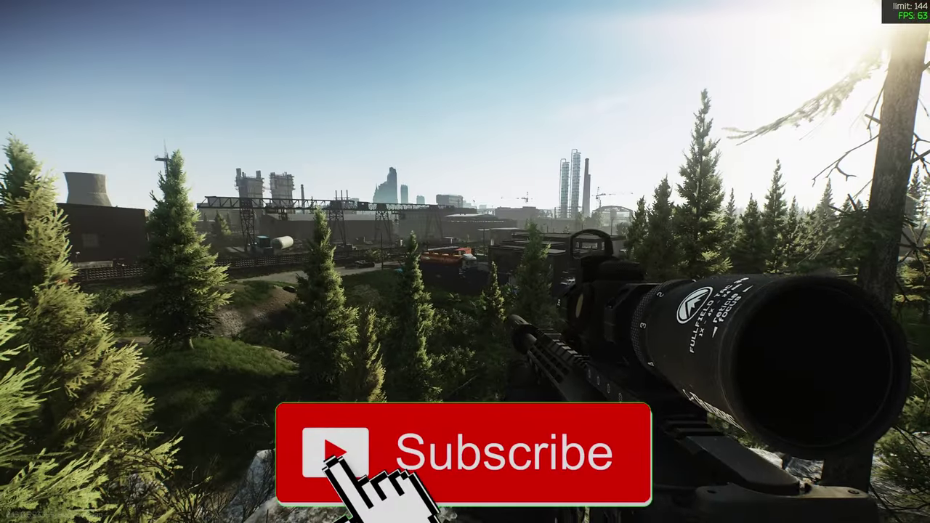
- Pause the raid and return to the Graphics settings, with HBAO on high performance
key("Escape")
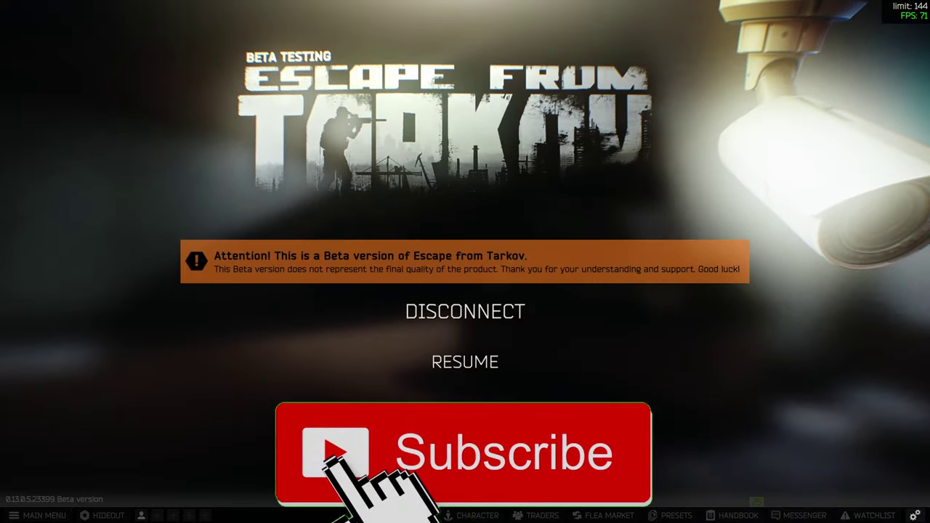
left_click(914, 515)
left_click(361, 57)
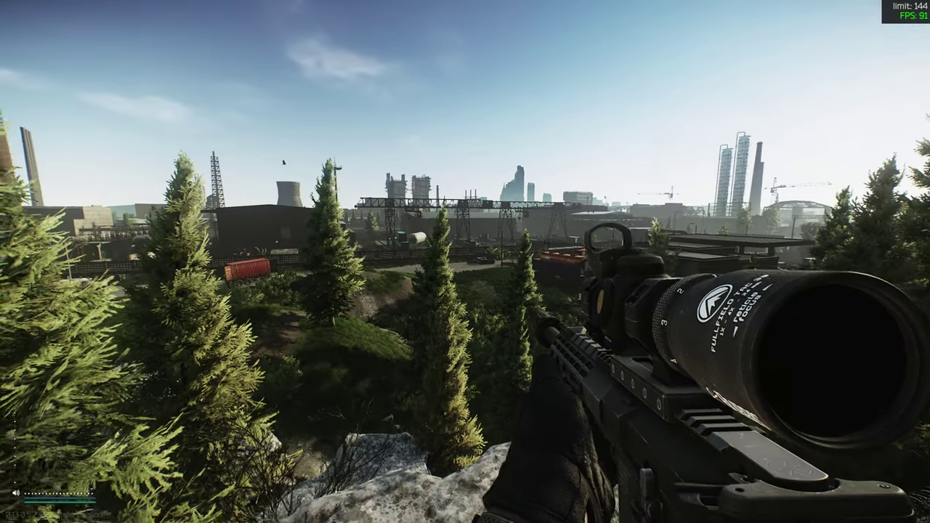
- Aim the scope at 4x magnification to check FPS, then pause the raid
right_click(465, 262)
right_click(465, 261)
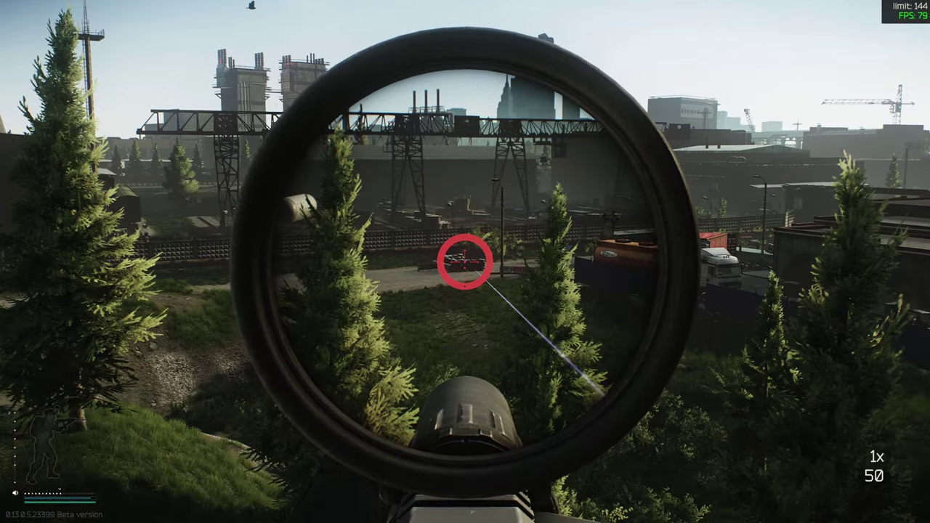
right_click(465, 262, "alt")
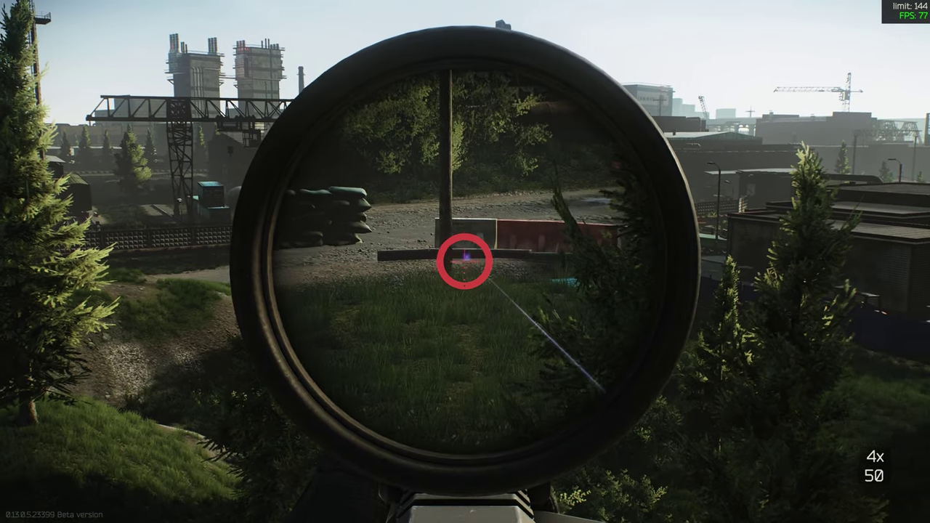
right_click(465, 261, "alt")
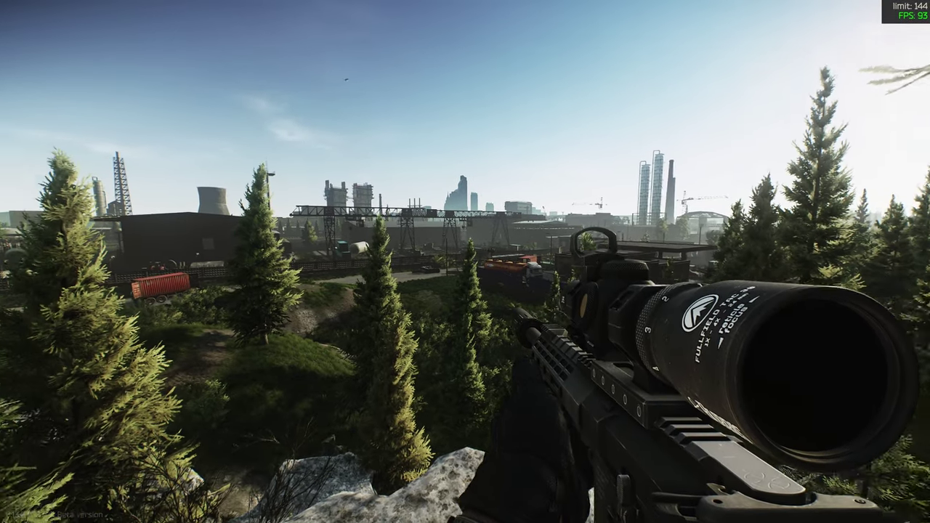
key("Escape")
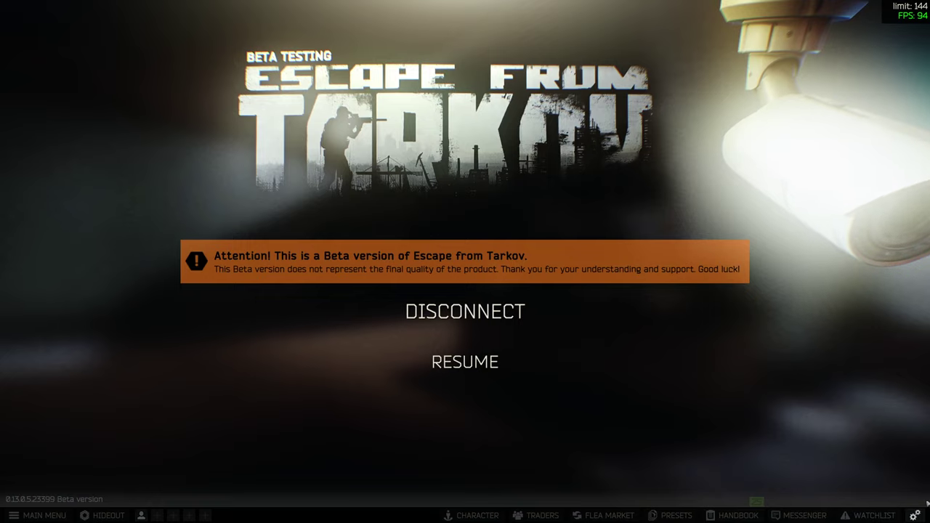
- Open Settings from the pause menu and show the Graphics options list
left_click(915, 515)
left_click(361, 57)
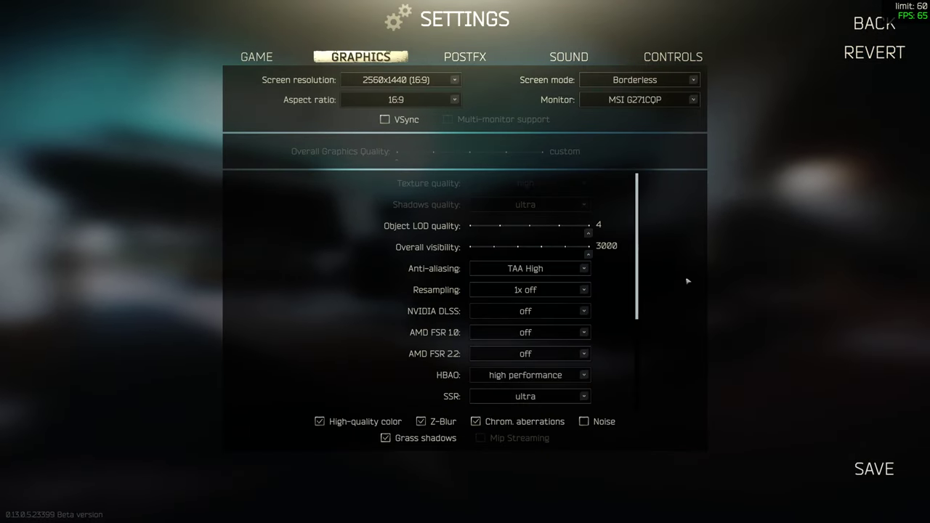
left_click_drag(641, 255, 639, 304)
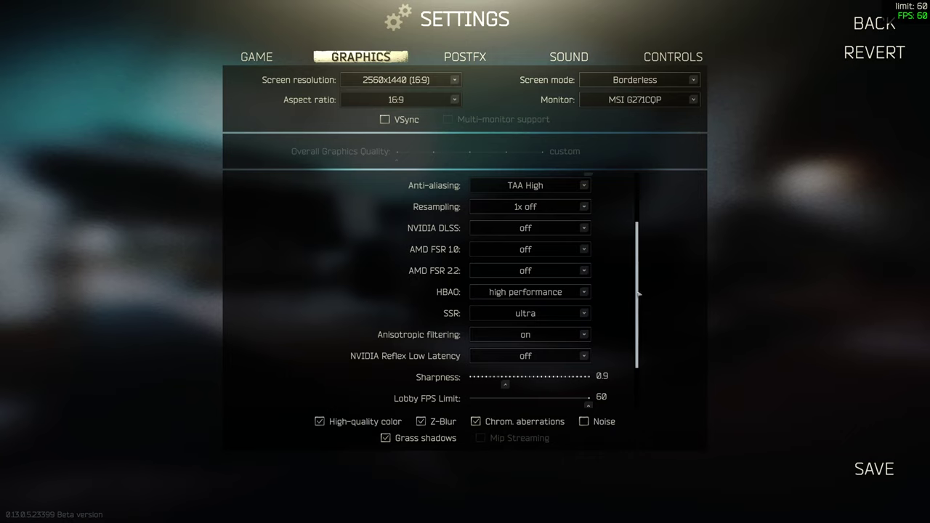
scroll(642, 286, "up", 1)
scroll(640, 240, "down", 3)
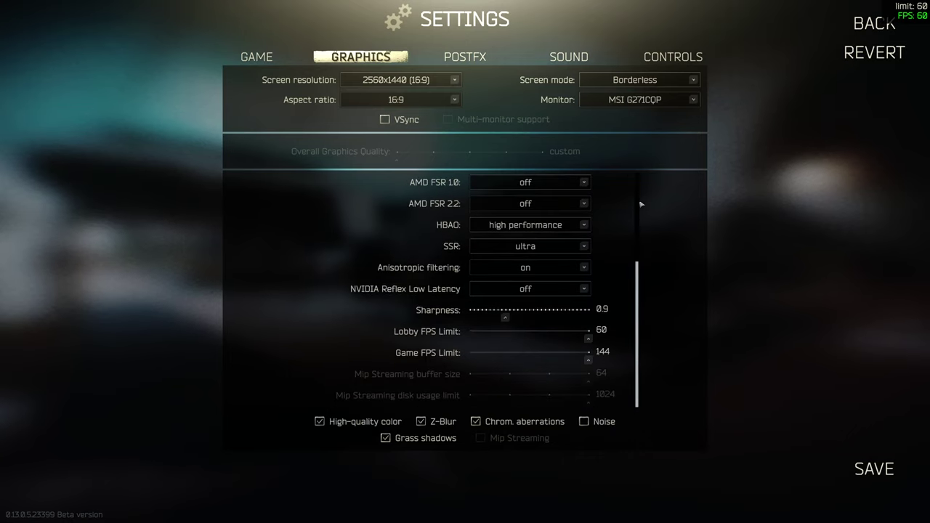
scroll(640, 269, "up", 3)
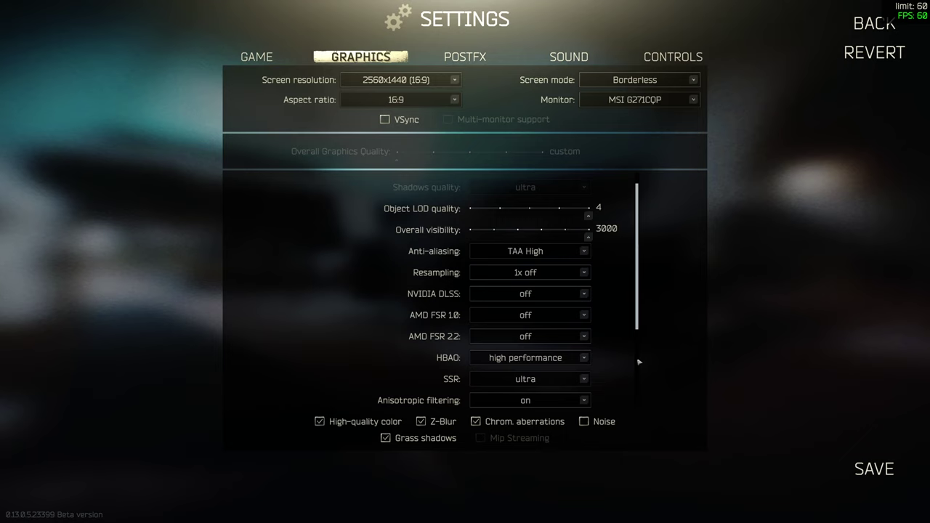
scroll(633, 342, "down", 1)
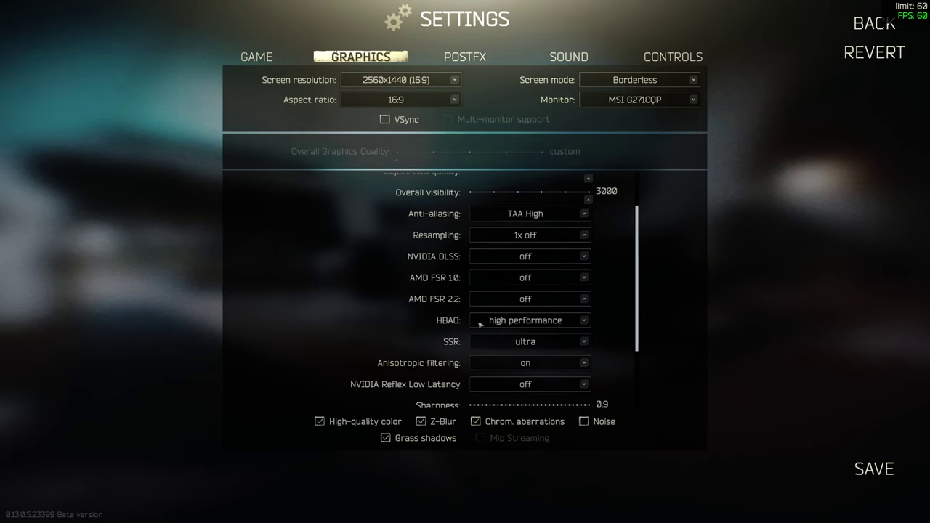
scroll(636, 262, "up", 2)
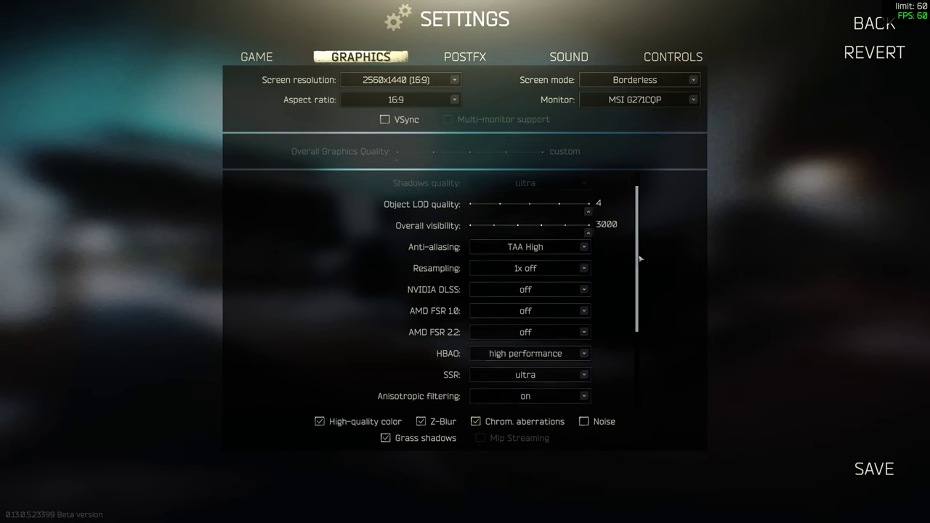
scroll(639, 255, "down", 4)
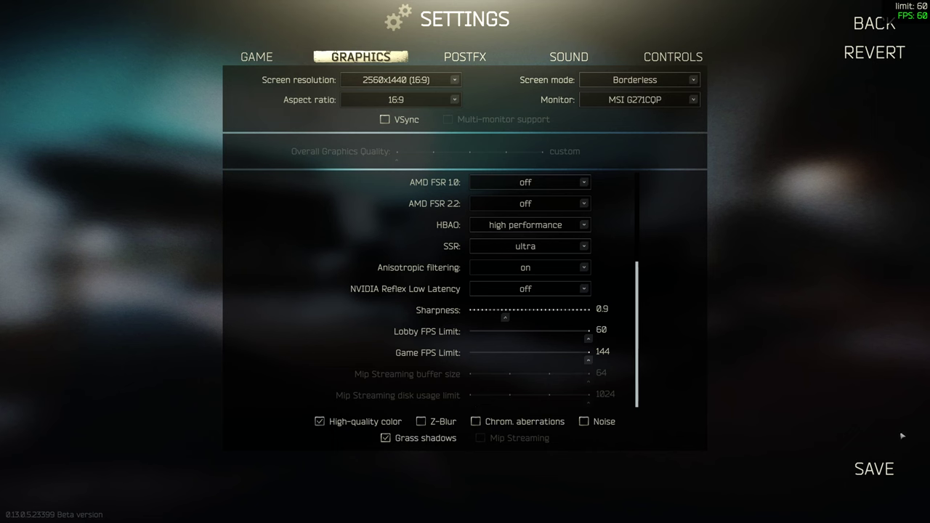
- Leave the settings and resume the raid with Z-Blur and chromatic aberrations off
left_click(874, 468)
left_click(465, 359)
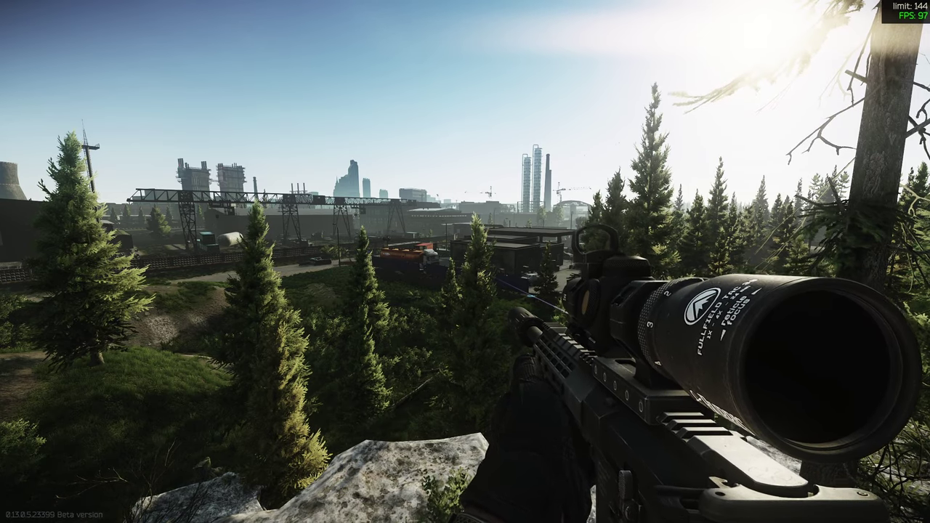
- Scope the Customs industrial area at 4x and 1x, firing a shot, while watching FPS
right_click(465, 262)
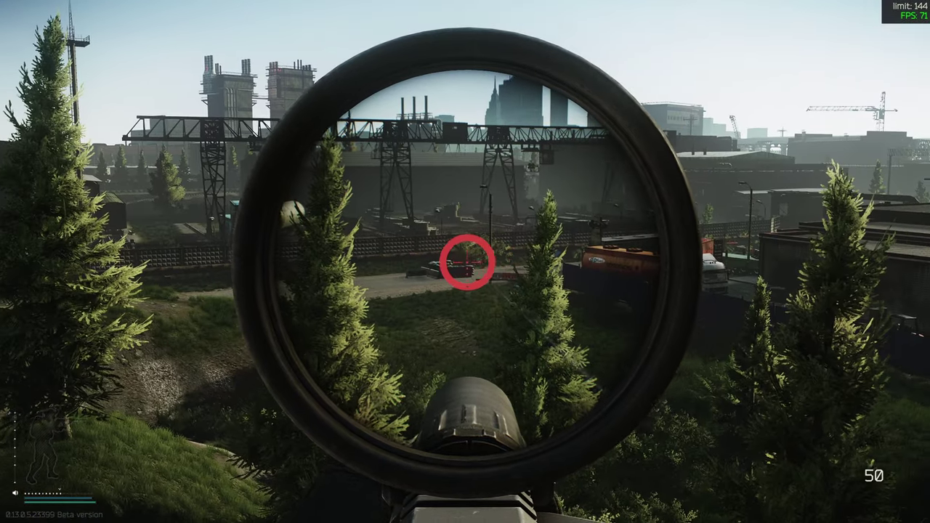
left_click(465, 261)
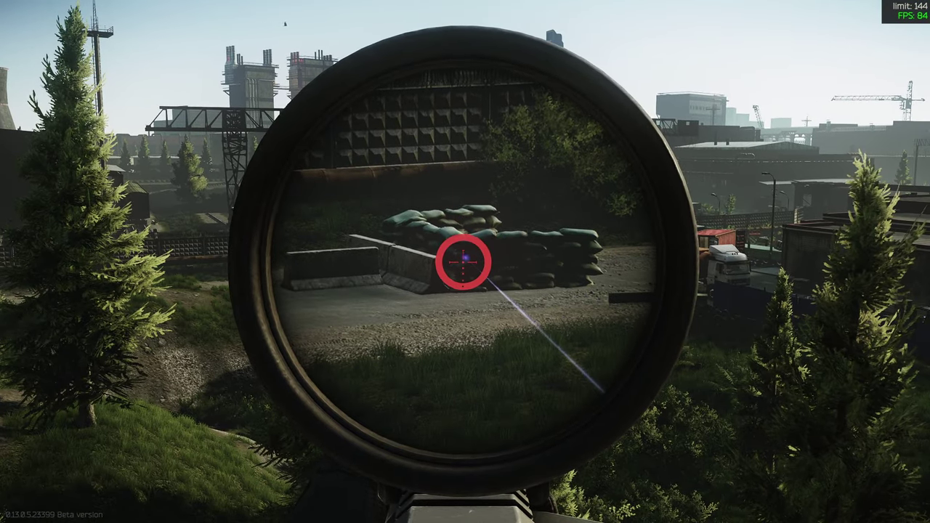
right_click(465, 262, "alt")
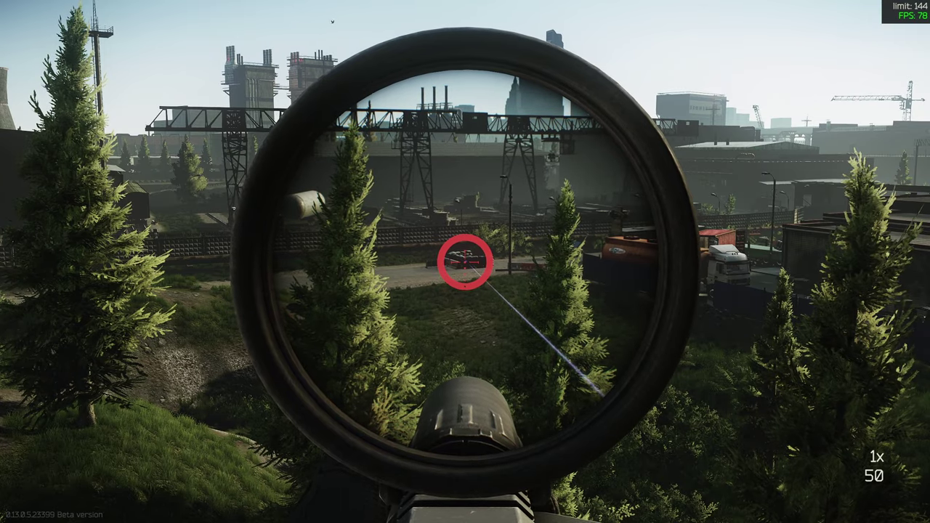
right_click(465, 262)
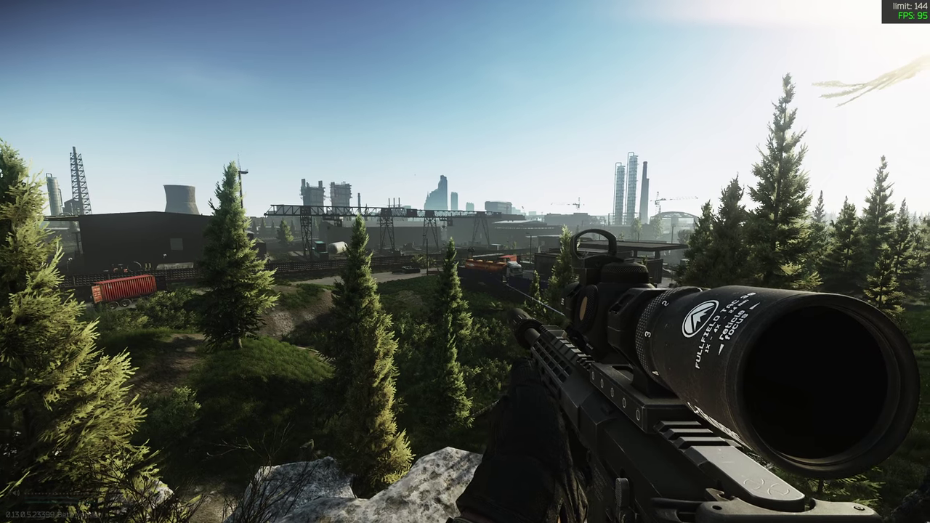
- Pause and inspect the screen-space reflections option in Graphics, leaving it at ultra
key("Escape")
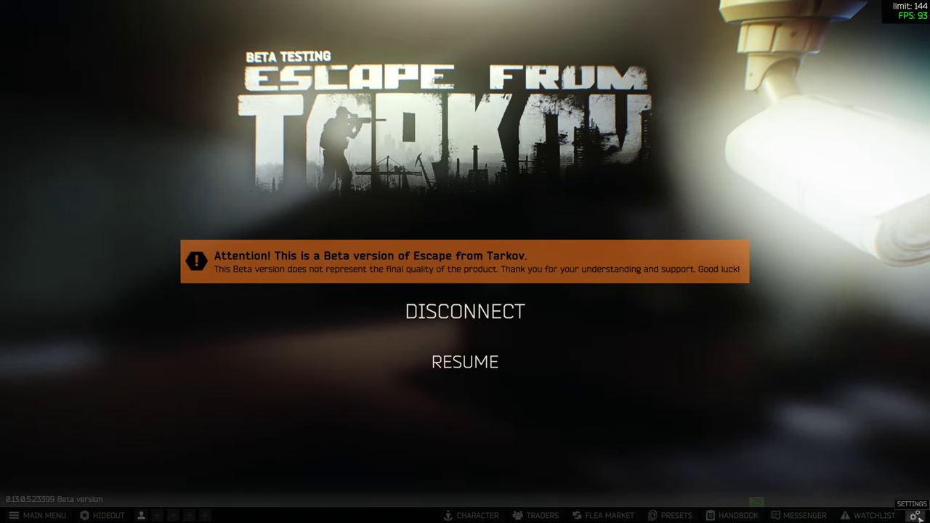
left_click(916, 516)
left_click(375, 61)
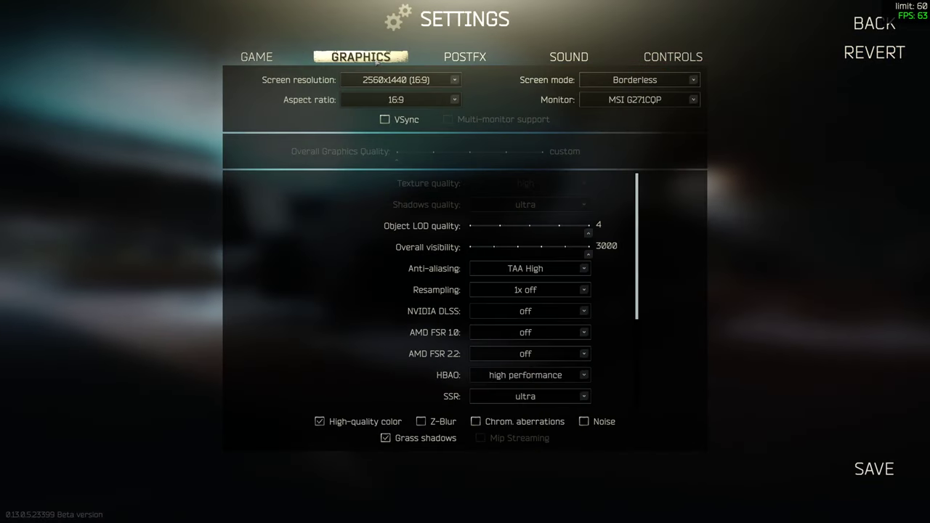
mouse_move(635, 212)
left_mouse_down()
mouse_move(641, 275)
mouse_move(657, 231)
left_mouse_up()
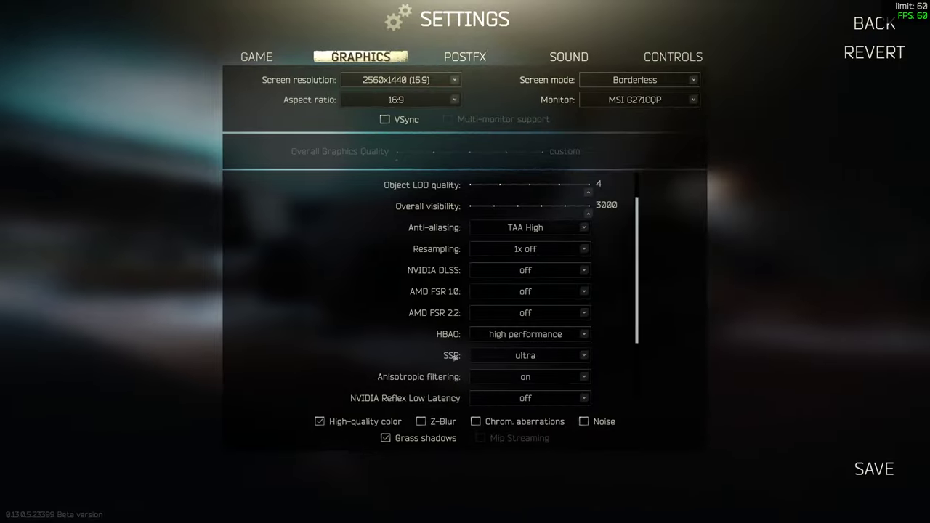
left_click(539, 362)
left_click(539, 362)
- Enable the NVIDIA performance overlay with Alt+R, check the raid, and reopen settings
key("alt+r")
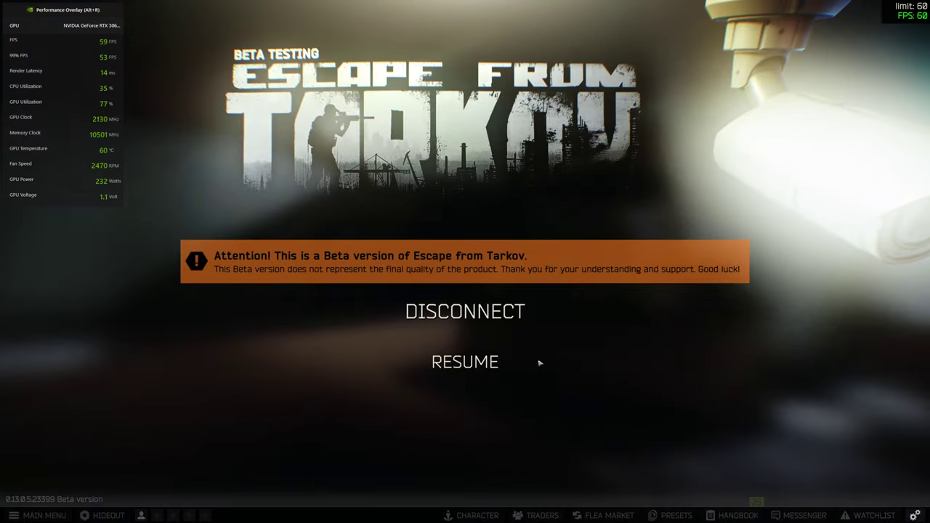
key("Escape")
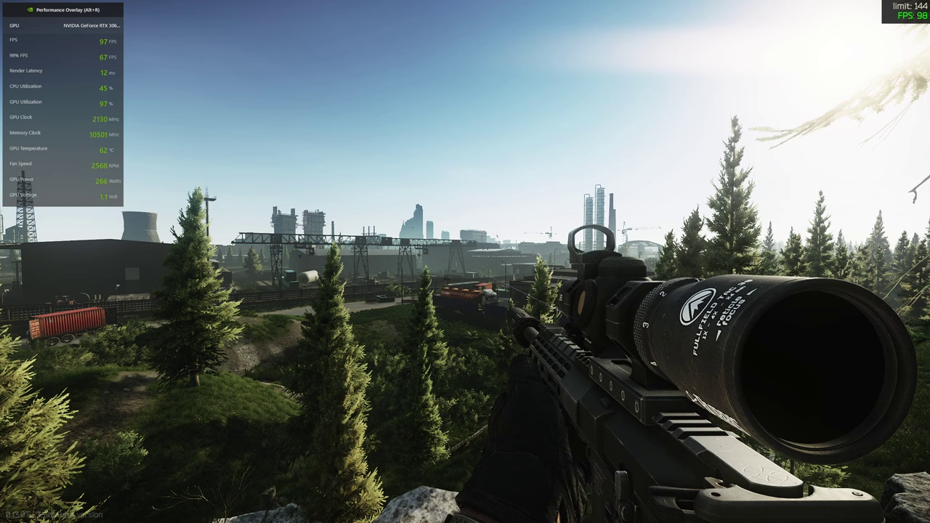
key("Escape")
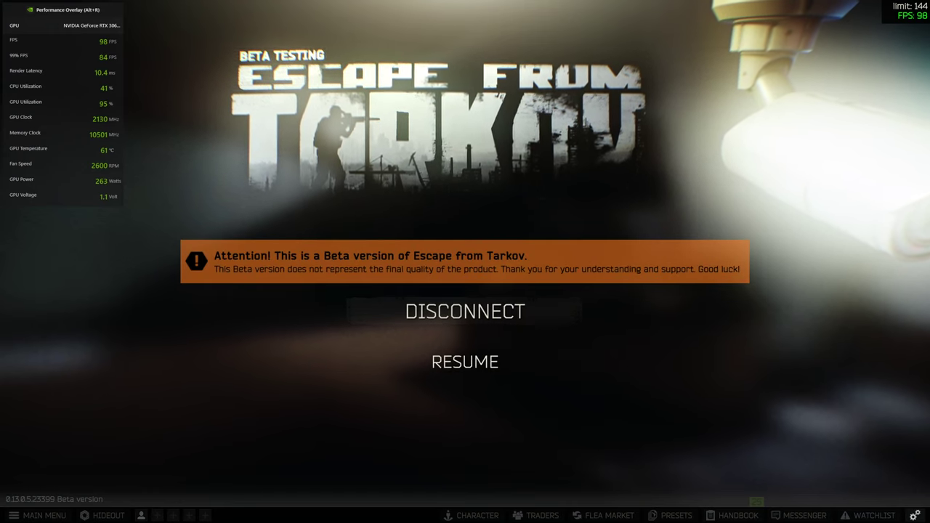
left_click(912, 507)
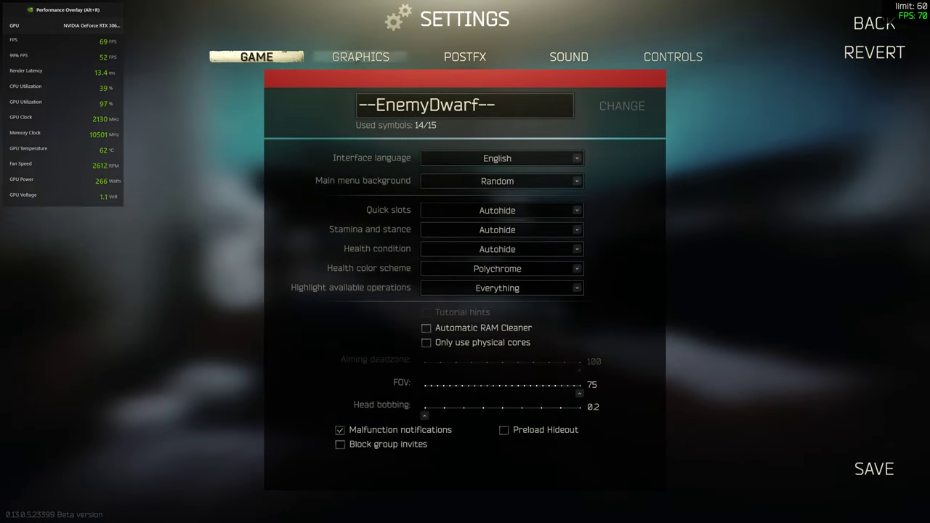
- Check scoped FPS in the raid, then set screen-space reflections to medium in Graphics
left_click(360, 56)
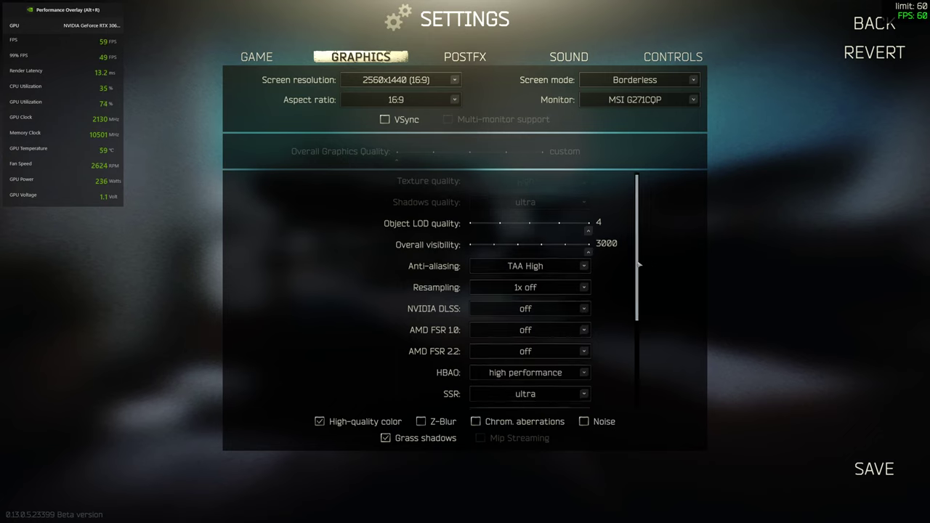
scroll(638, 265, "down", 3)
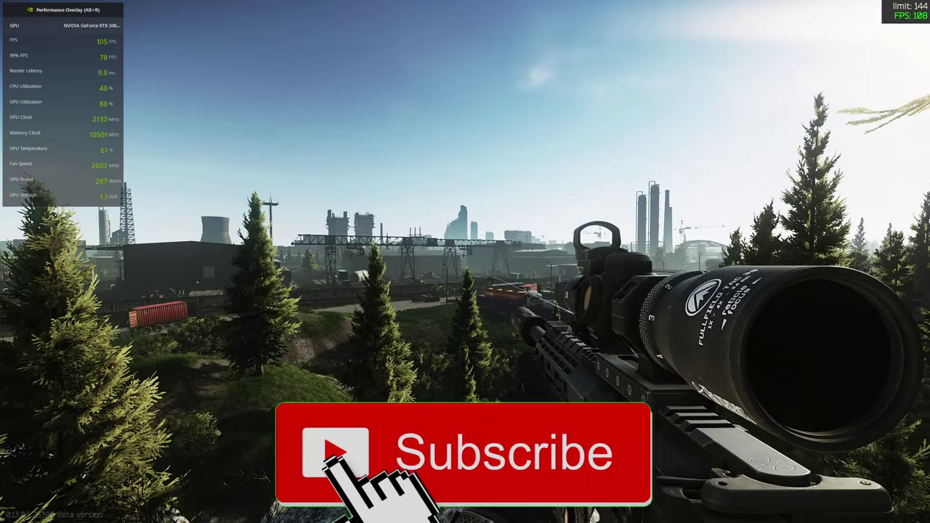
right_click(465, 262)
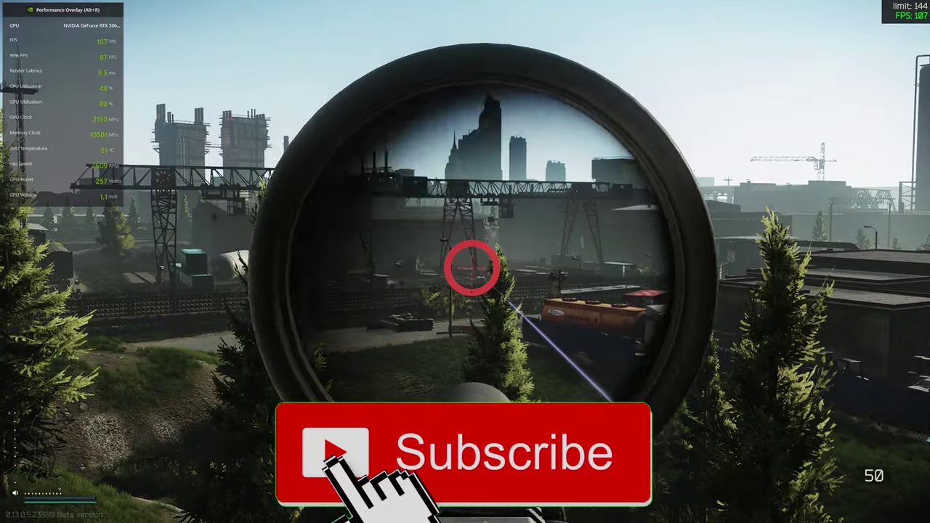
key("Escape")
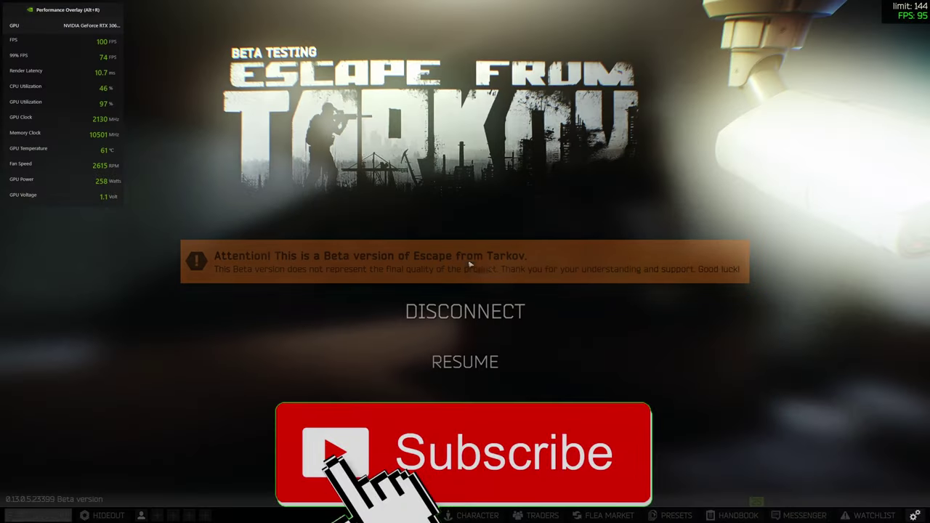
left_click(916, 515)
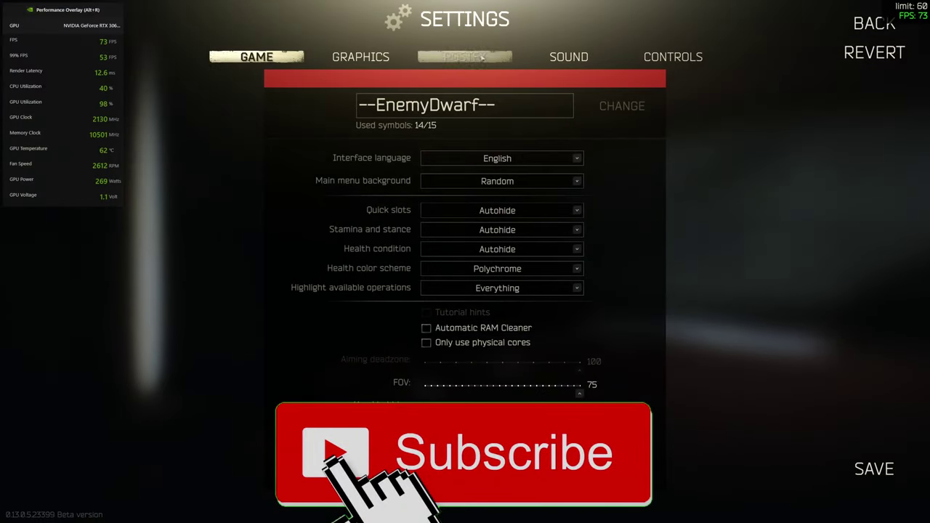
left_click(465, 57)
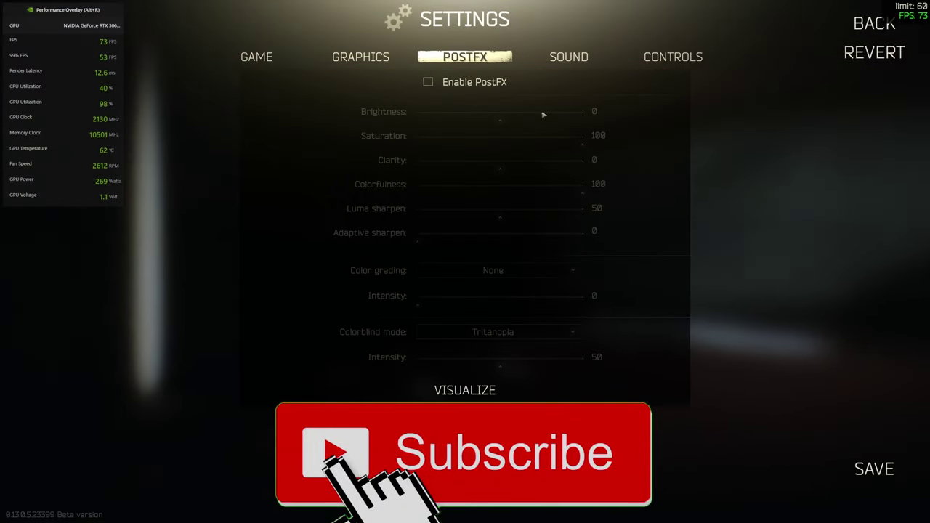
left_click(353, 58)
scroll(566, 282, "down", 5)
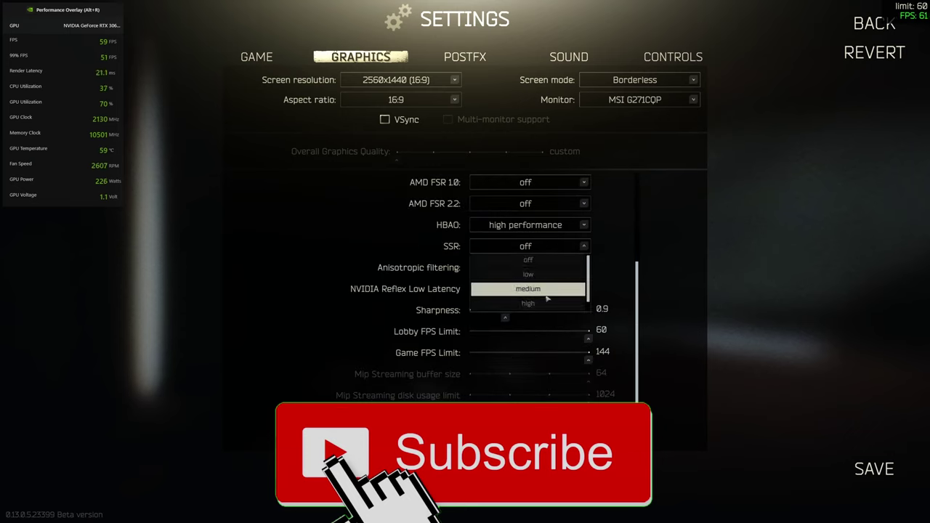
left_click(576, 283)
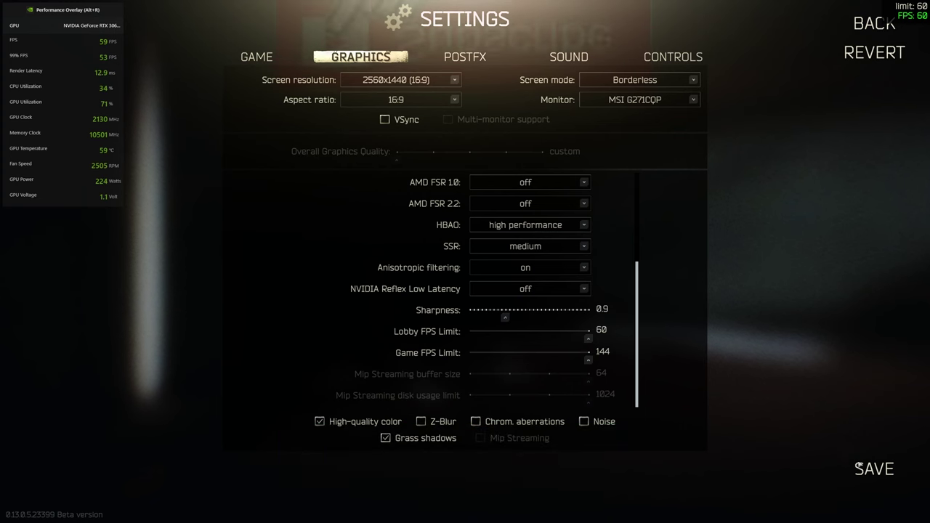
- Save settings and check Customs FPS while aiming and scoping the truck at 4x
key("Escape")
key("Escape")
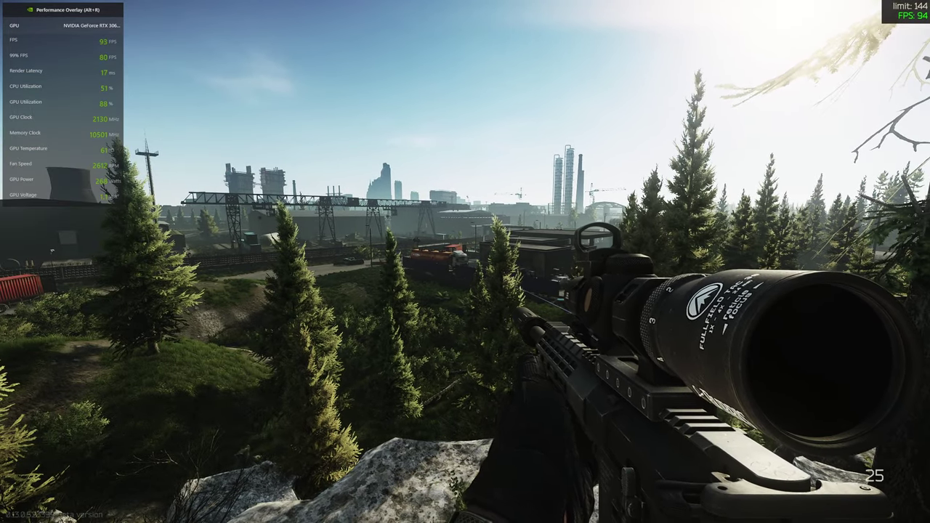
right_click(465, 262)
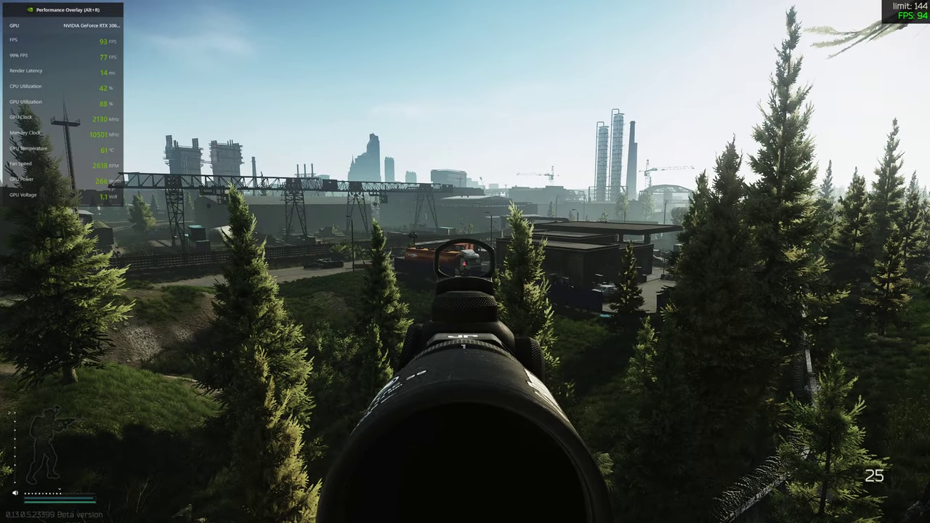
right_click(465, 262)
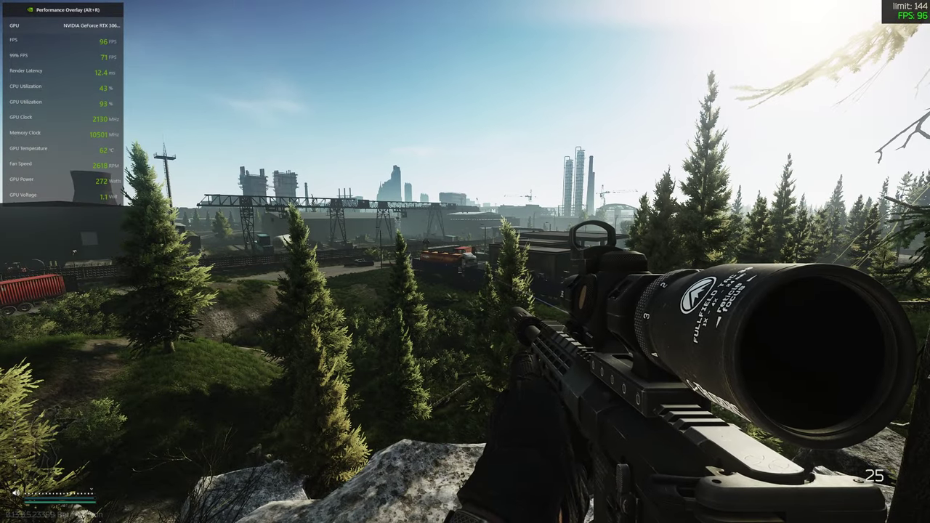
right_click(465, 262)
right_click(465, 261, "alt")
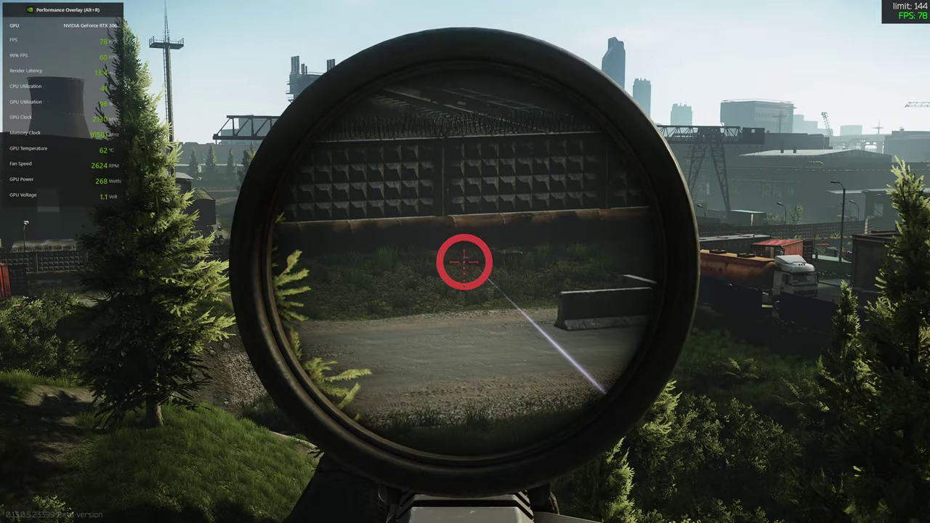
right_click(465, 261)
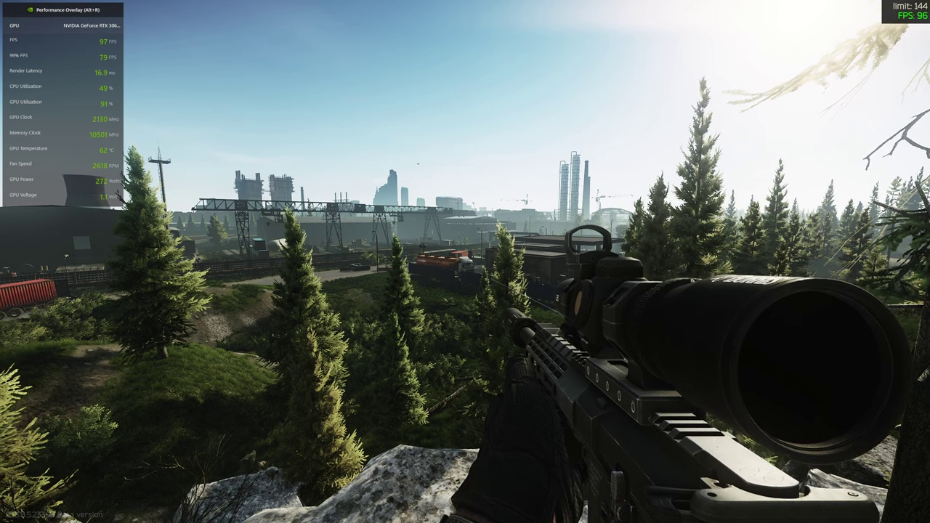
- Lower Object LOD quality to 2 in the Graphics settings and close them
key("Escape")
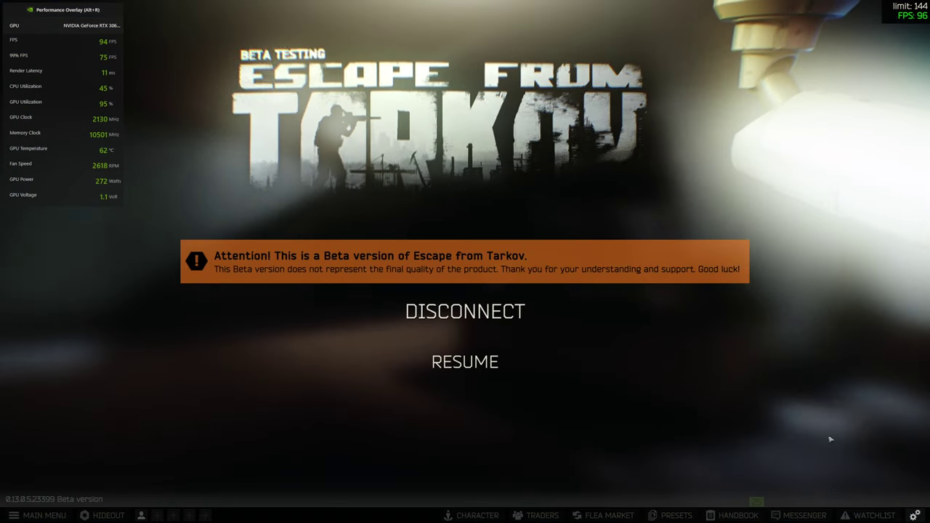
left_click(917, 515)
left_click(360, 56)
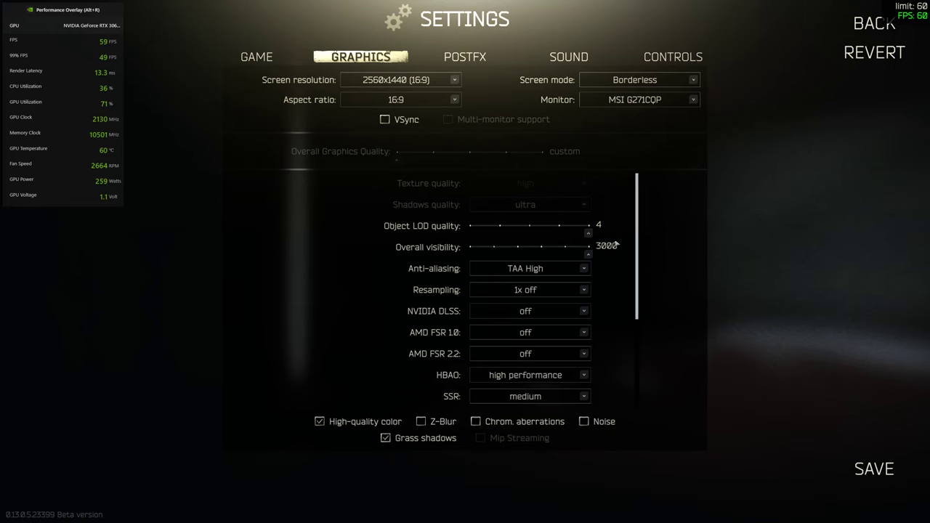
mouse_move(643, 234)
left_mouse_down()
mouse_move(637, 307)
mouse_move(650, 266)
mouse_move(641, 225)
left_mouse_up()
key("Escape")
- Resume the raid and watch FPS while scoping and unscoping at the buildings
left_click(500, 364)
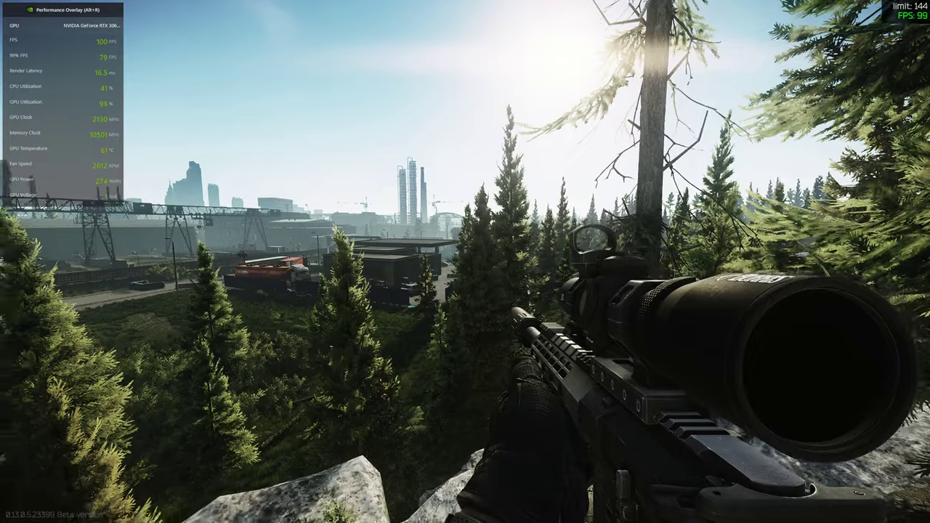
right_click(465, 262)
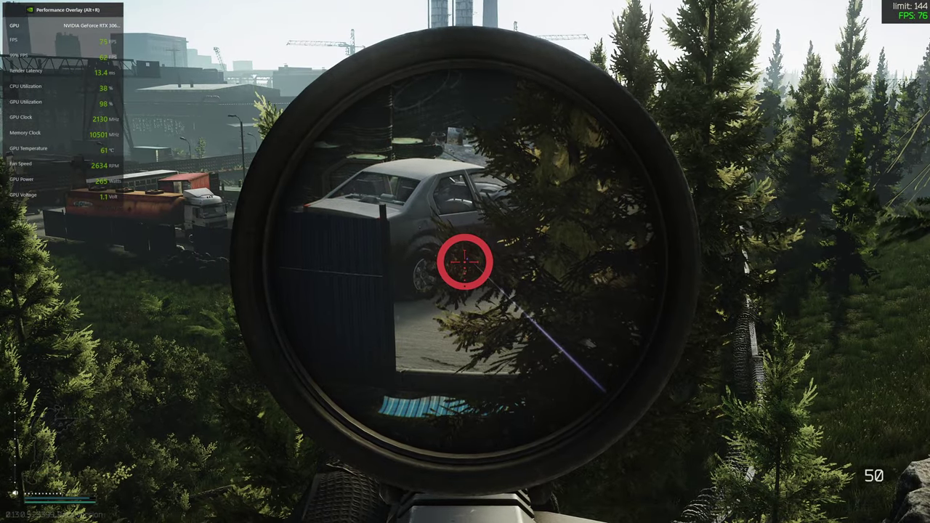
right_click(465, 261)
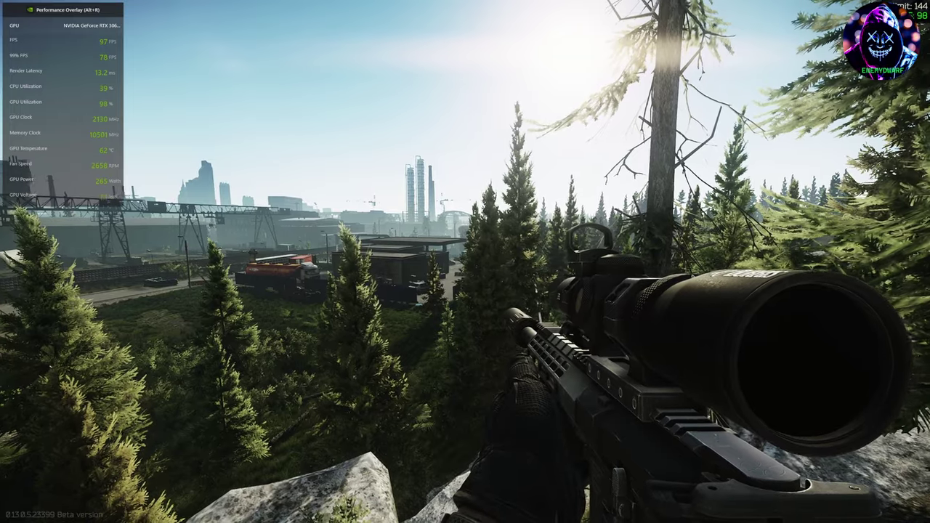
right_click(465, 262)
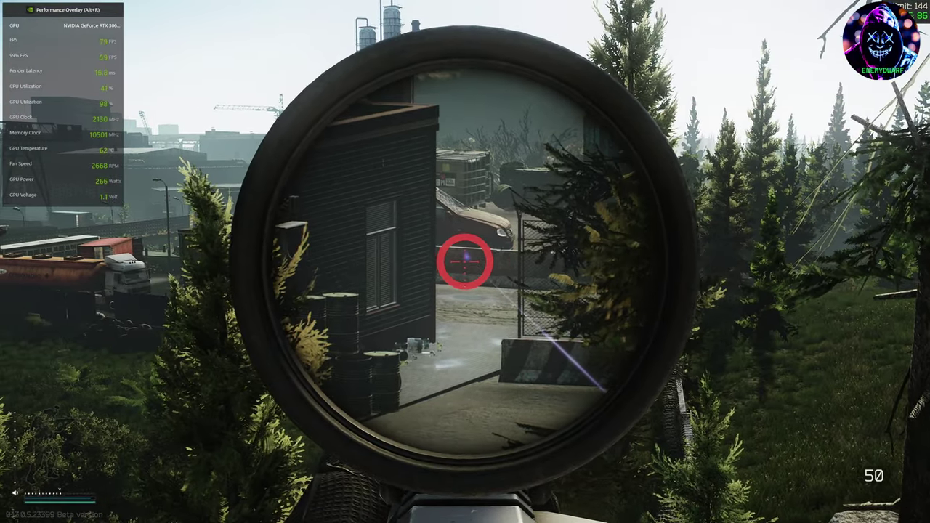
right_click(465, 261)
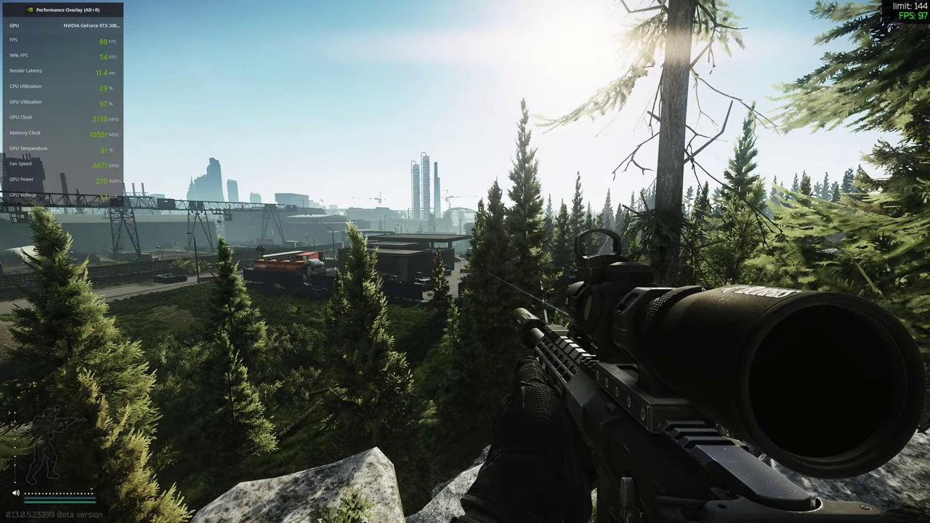
- Review Graphics with overall visibility at 3000, then resume and scope to check FPS
key("Escape")
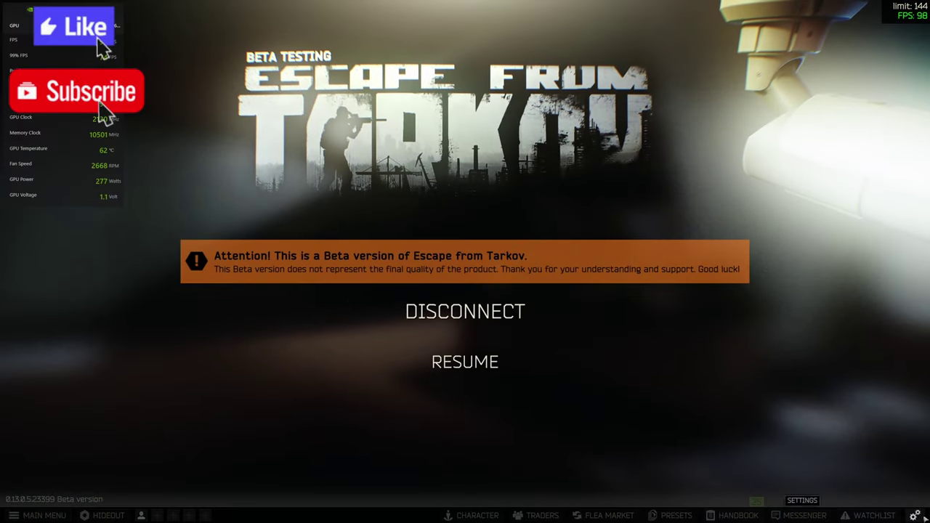
left_click(916, 515)
left_click(361, 57)
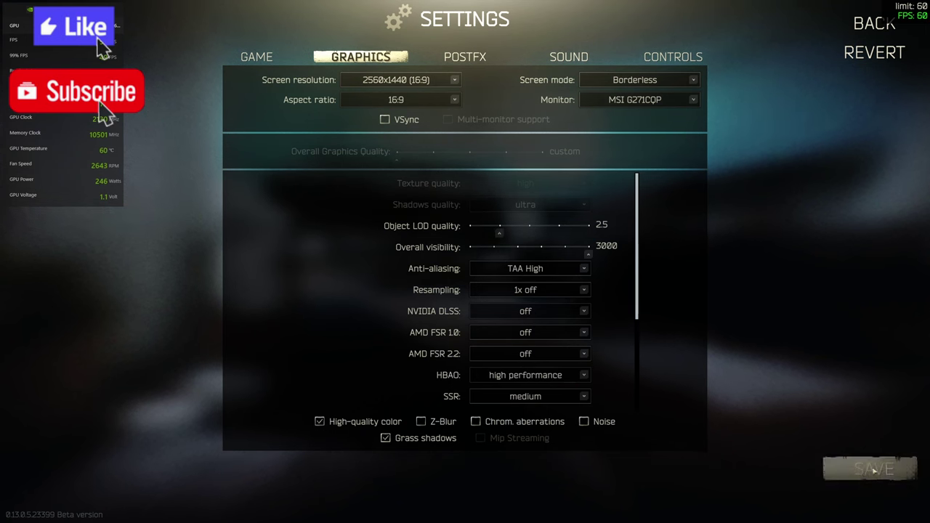
key("Escape")
key("Escape")
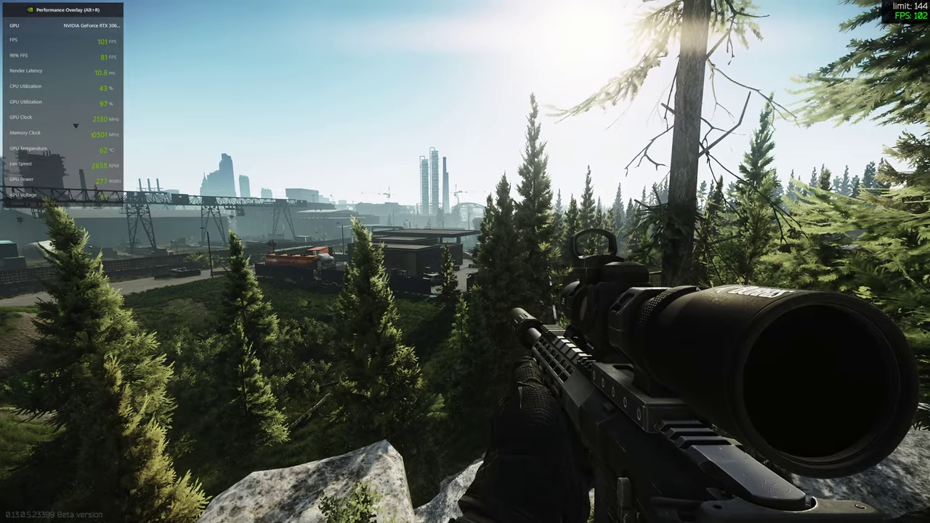
right_click(465, 262)
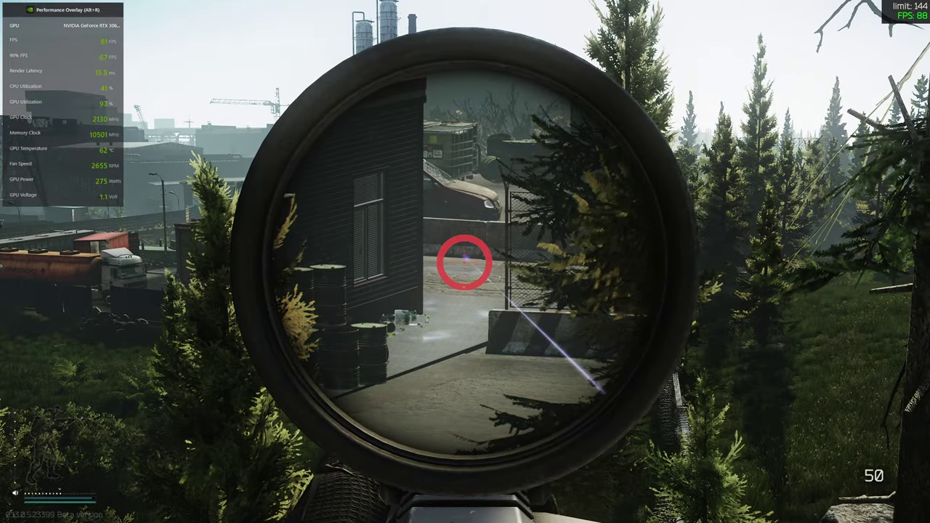
- Unscope, pause, and open Graphics to set overall visibility to 400
right_click(465, 262)
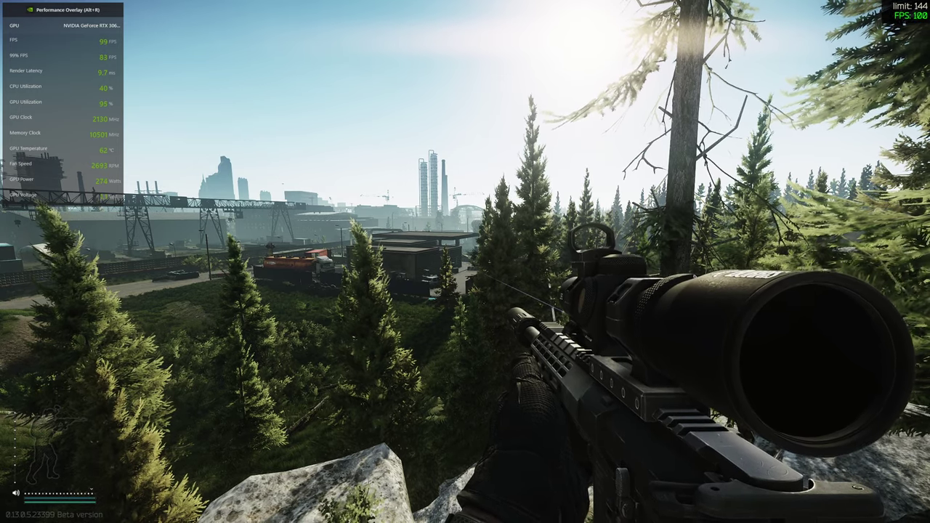
key("Escape")
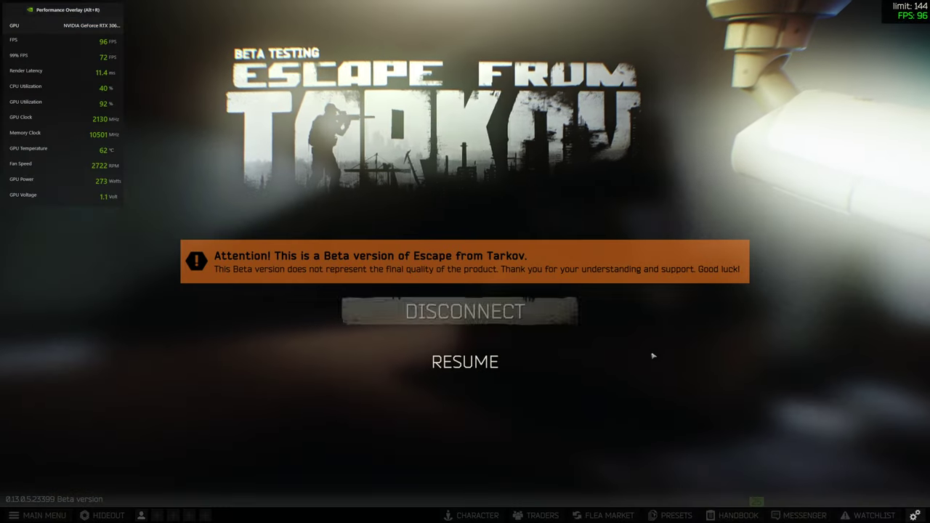
left_click(872, 510)
left_click(373, 57)
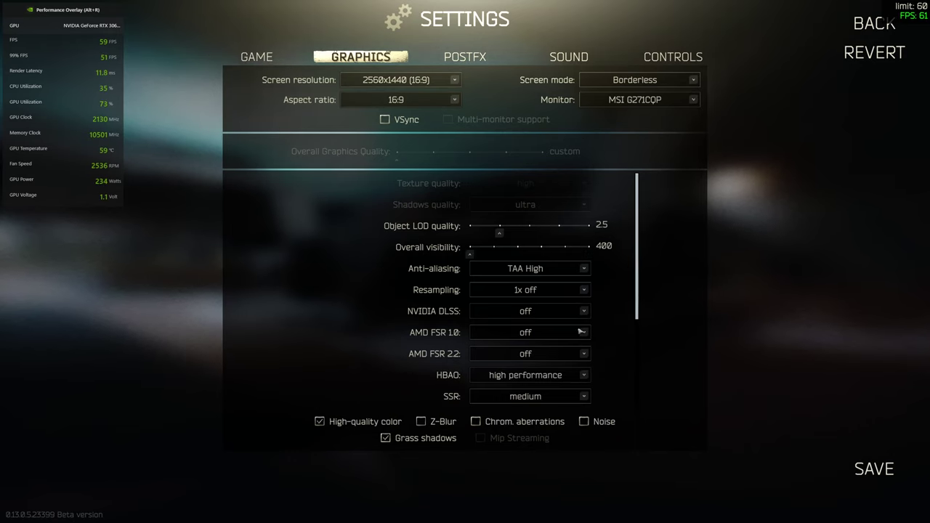
- Check raid FPS at visibility 400 while scoping the distant building, then reopen settings
key("Escape")
key("Escape")
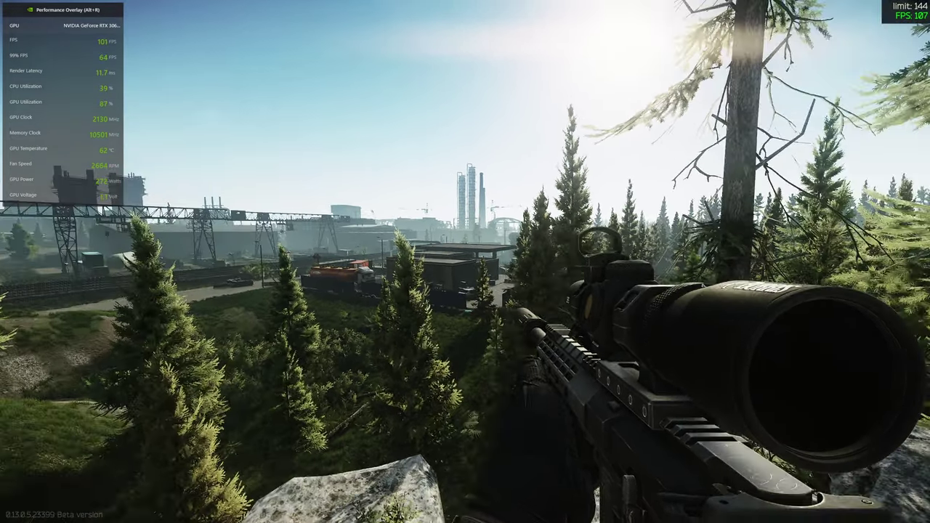
key("Escape")
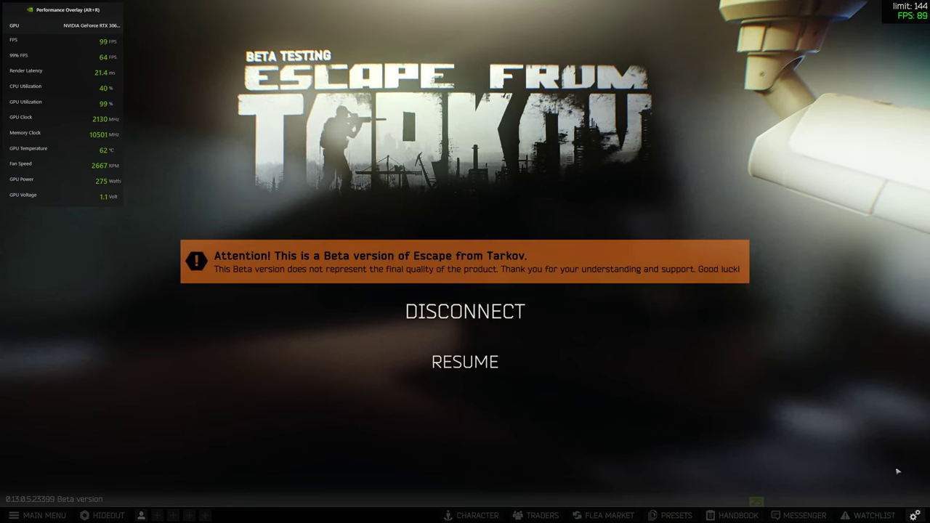
key("Escape")
right_click(465, 261)
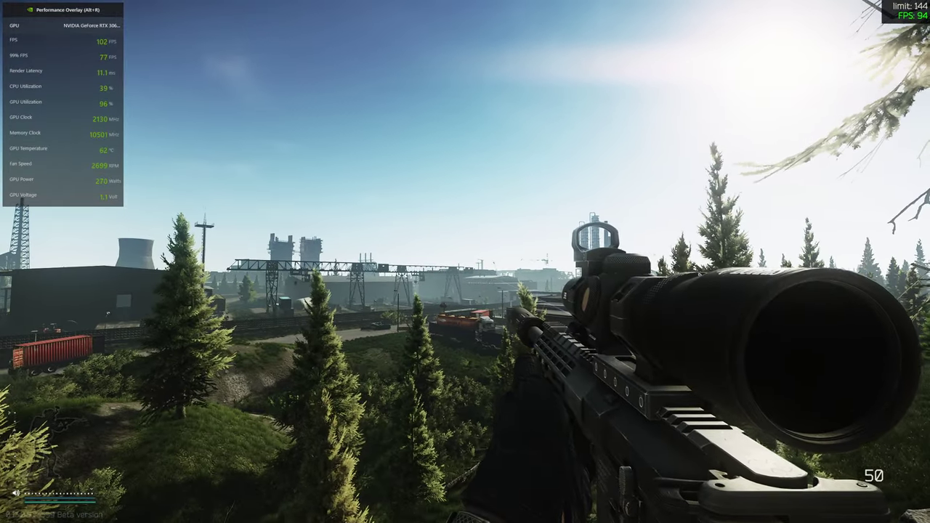
right_click(466, 261)
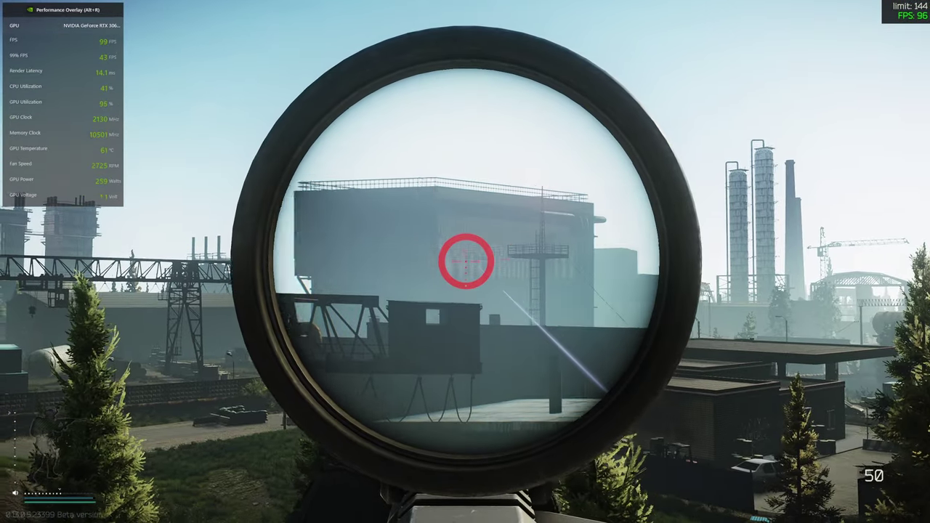
right_click(465, 261)
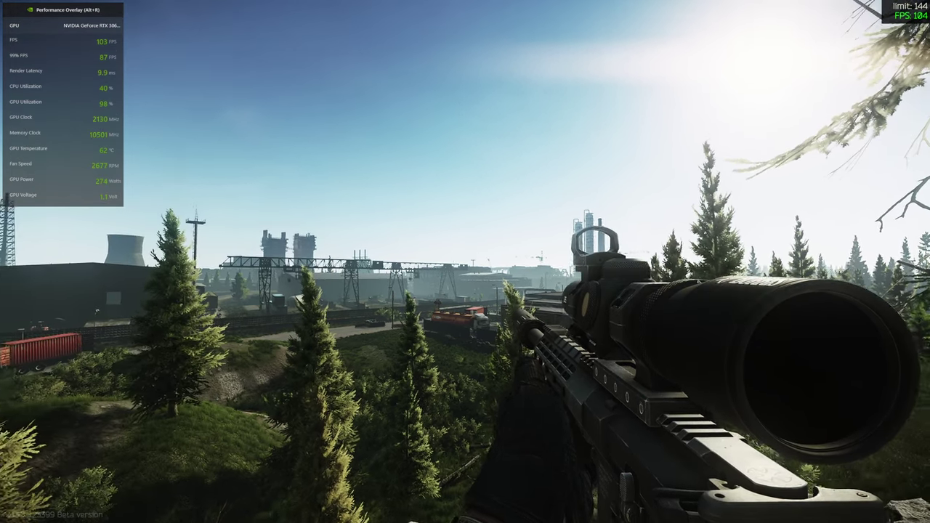
key("Escape")
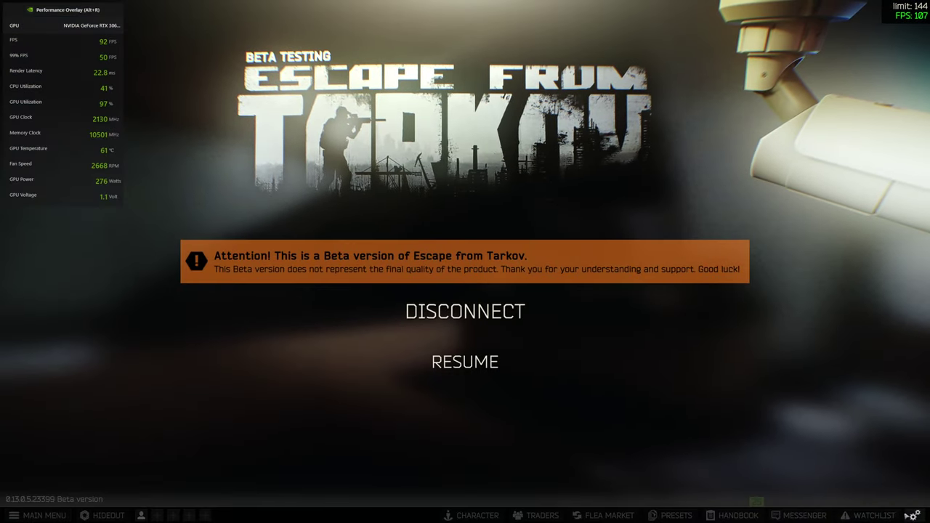
left_click(913, 515)
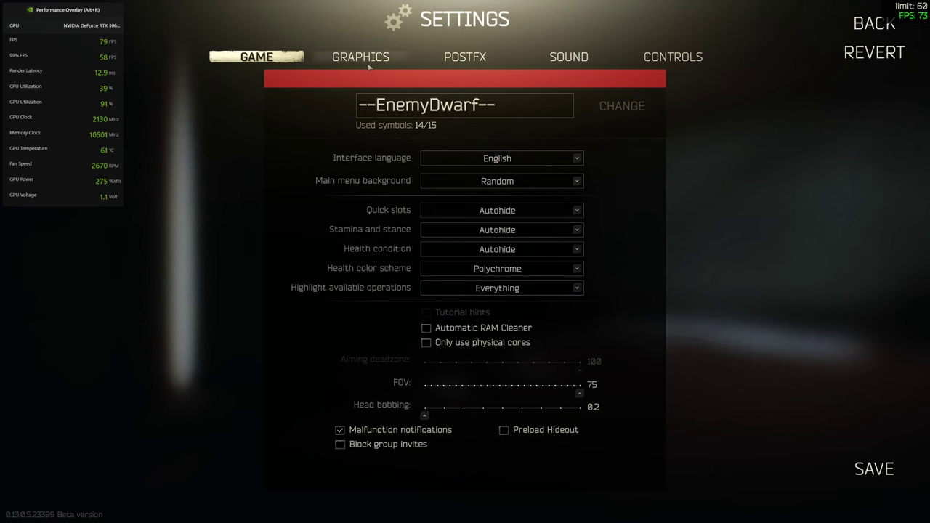
- Set overall visibility to 1500 in Graphics and return to the raid
left_click(371, 61)
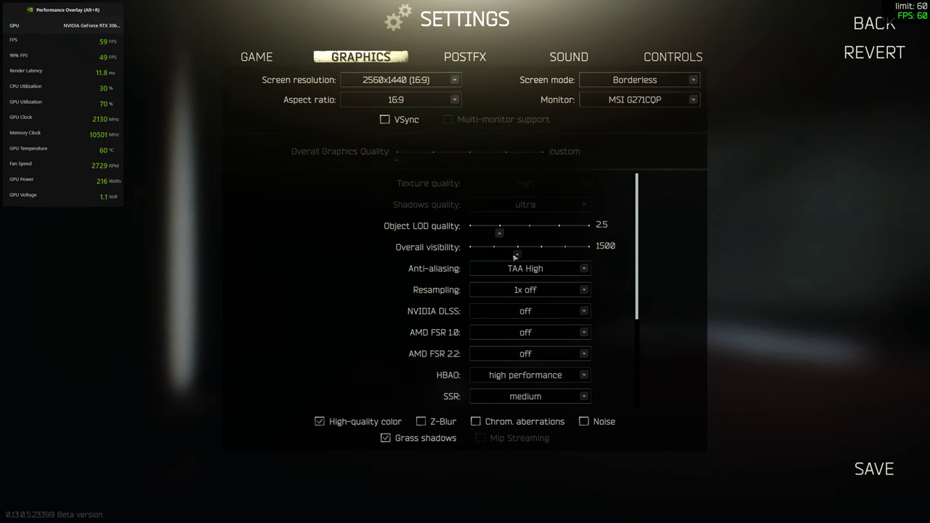
left_click(908, 468)
key("Escape")
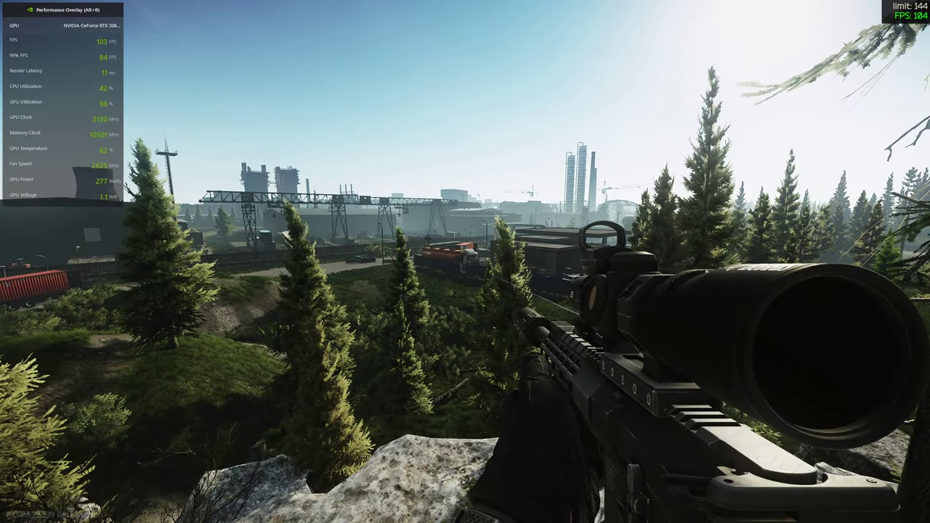
- Confirm anti-aliasing is still TAA High, then resume the raid
key("Escape")
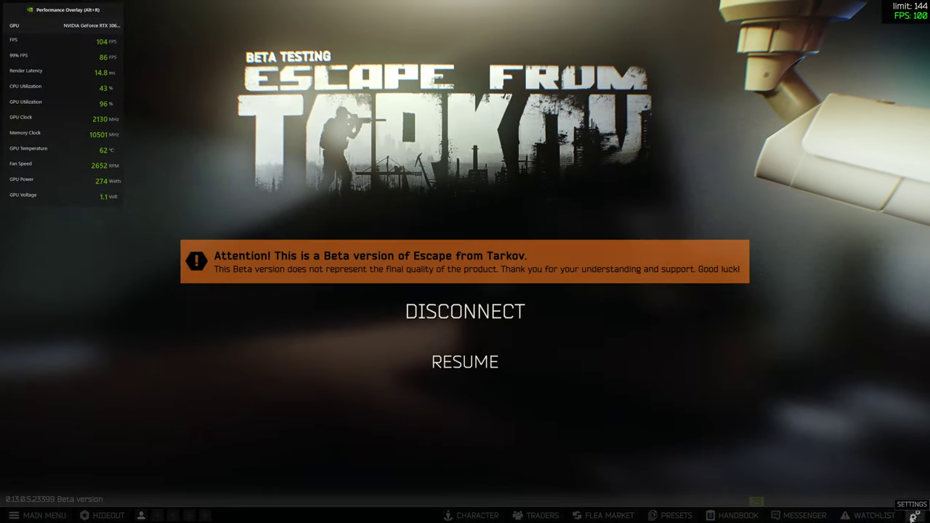
left_click(843, 513)
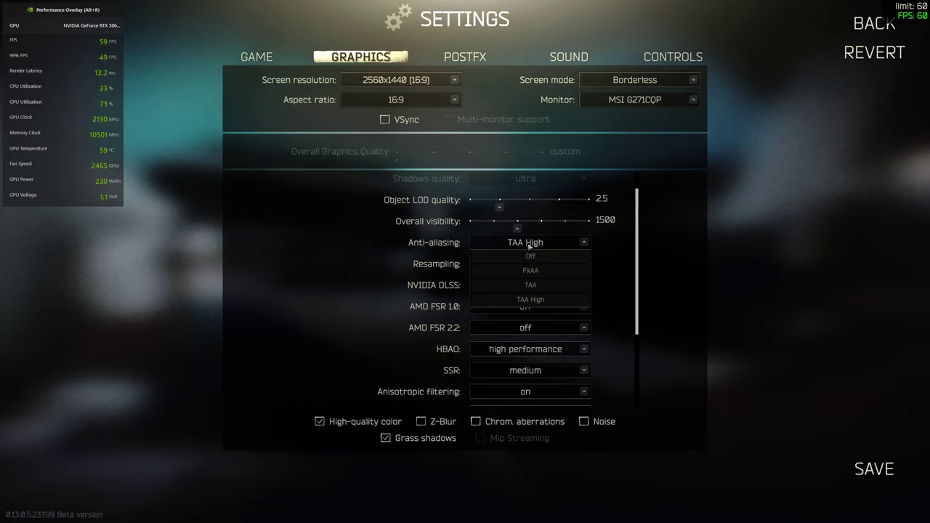
key("Escape")
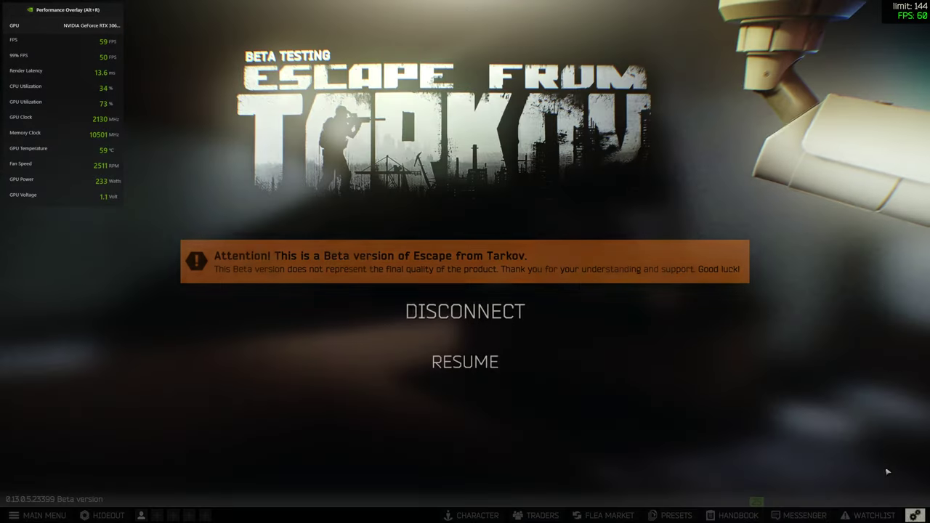
left_click(475, 373)
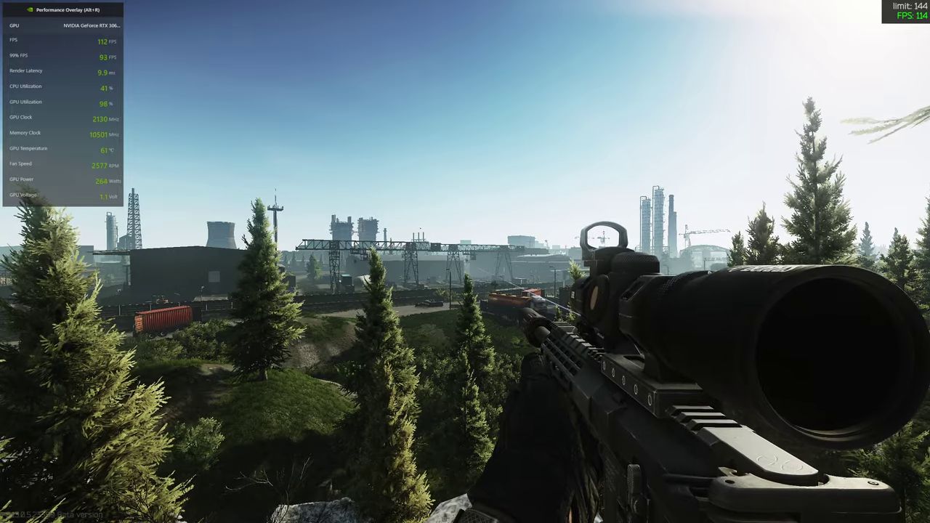
- Step onto the rocky ledge, scope in and out to check FPS, then pause
key("w")
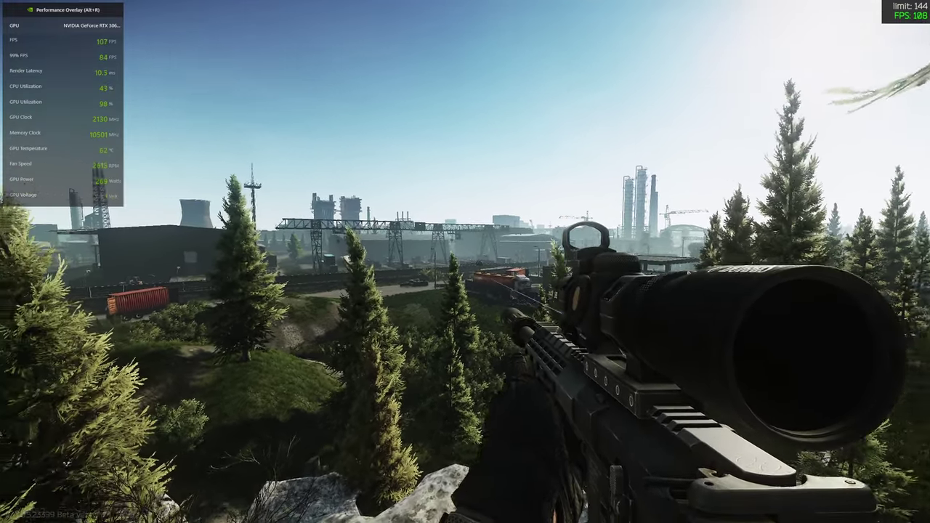
right_click(465, 261)
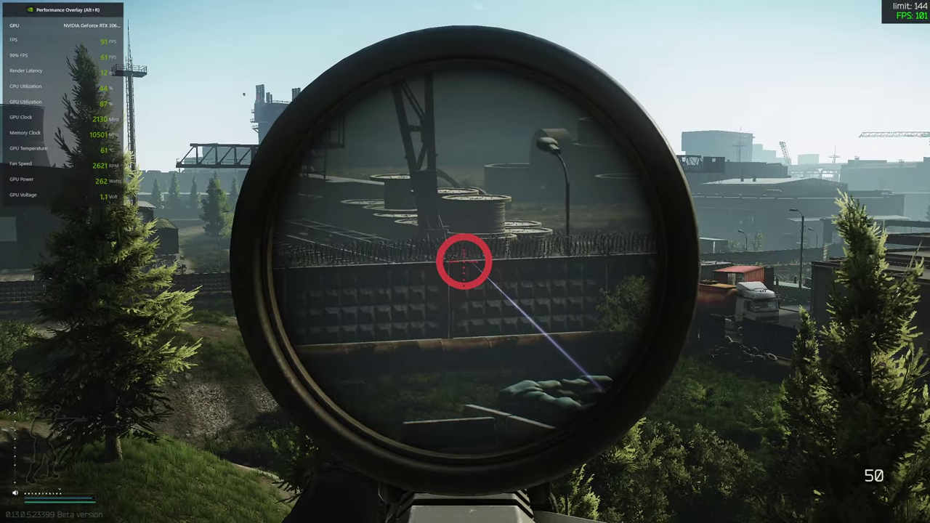
right_click(465, 261)
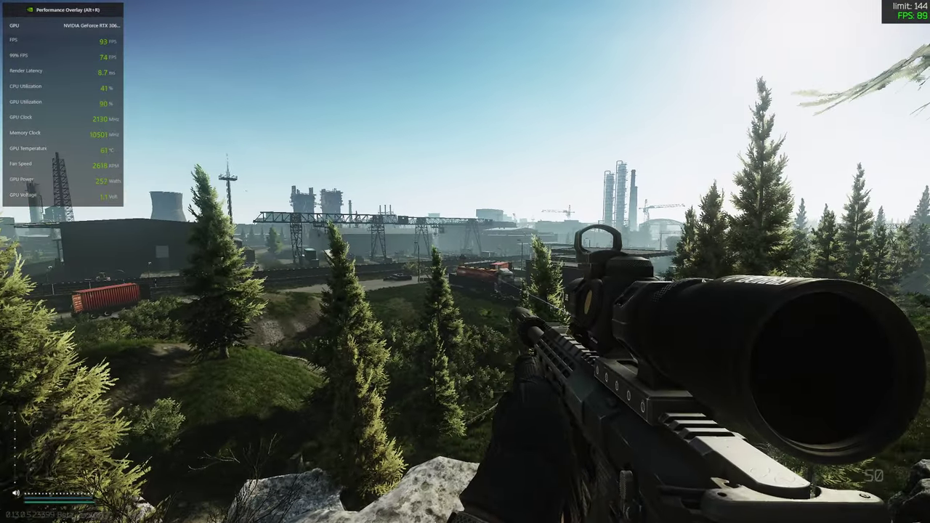
key("Escape")
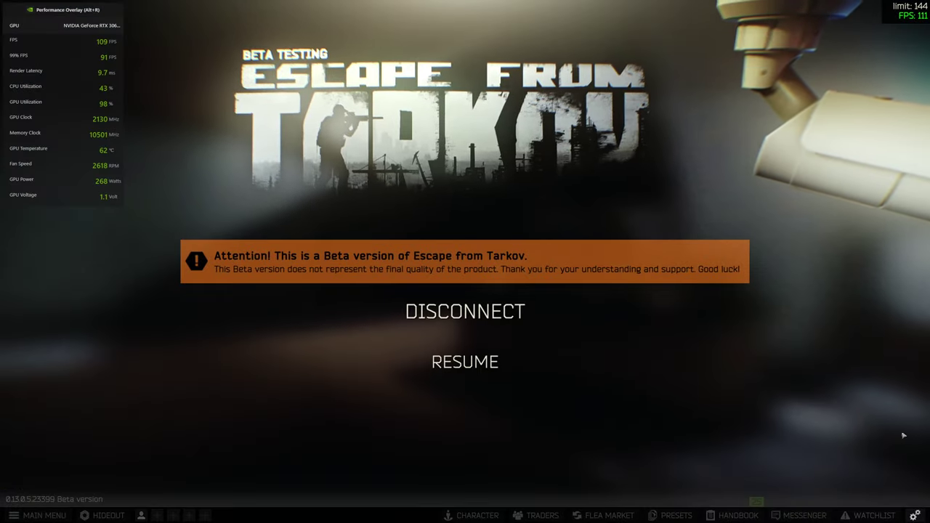
- Switch anti-aliasing to FXAA and go back to the Customs raid
left_click(912, 511)
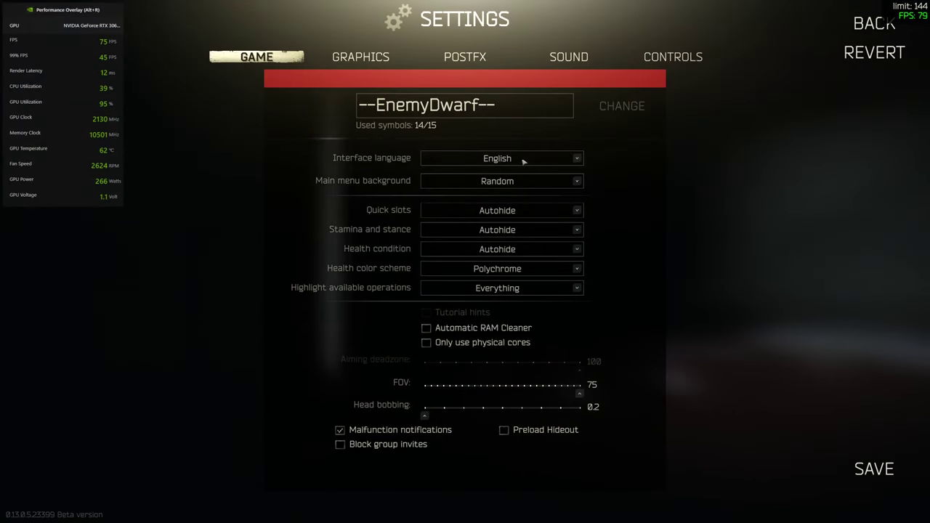
left_click(389, 58)
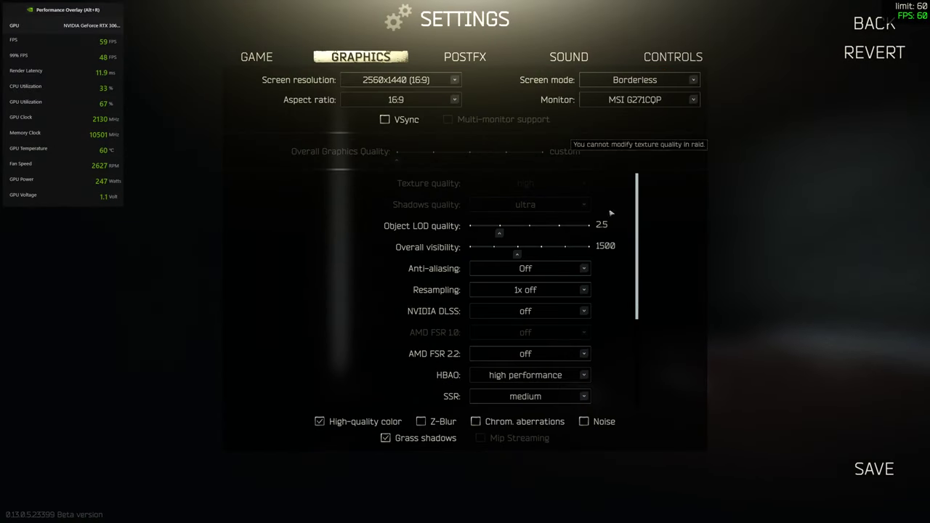
scroll(581, 280, "down", 1)
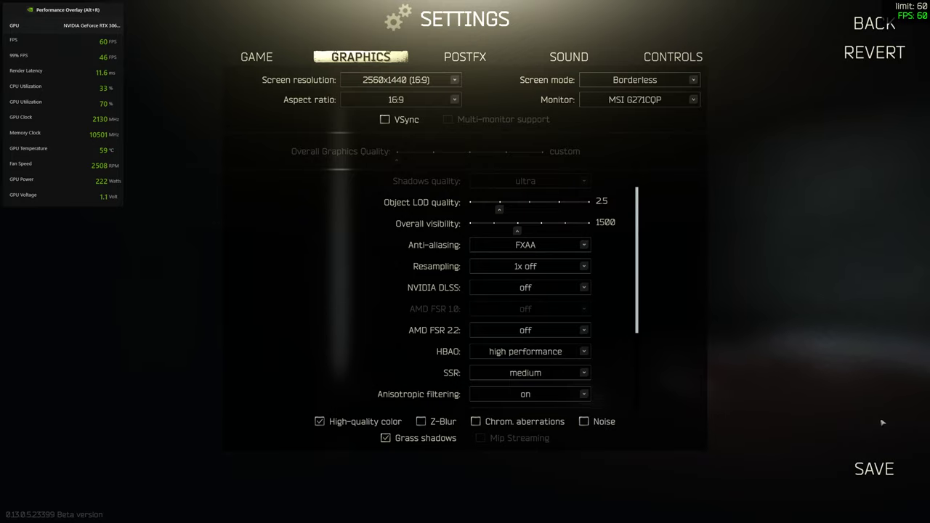
key("Escape")
key("Escape")
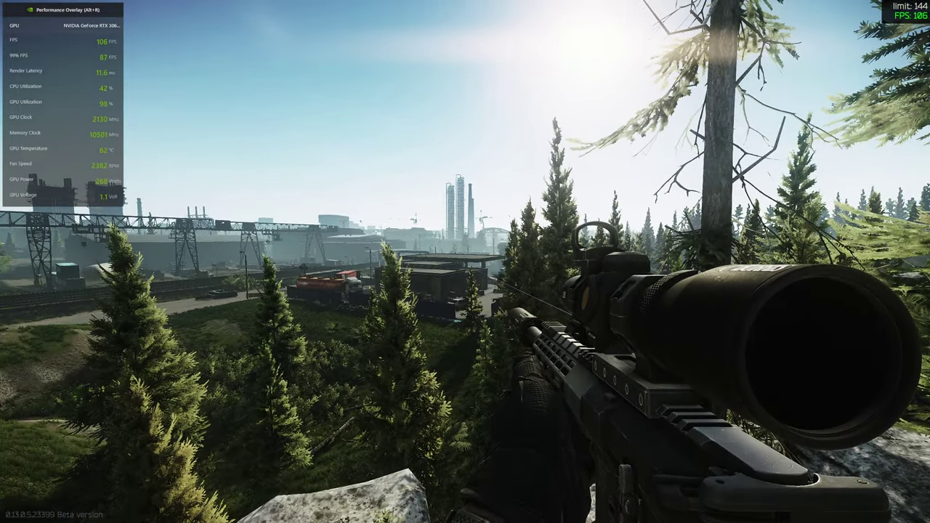
- Aim through the rifle scope twice to compare scoped and unscoped frame rates
right_click(466, 262)
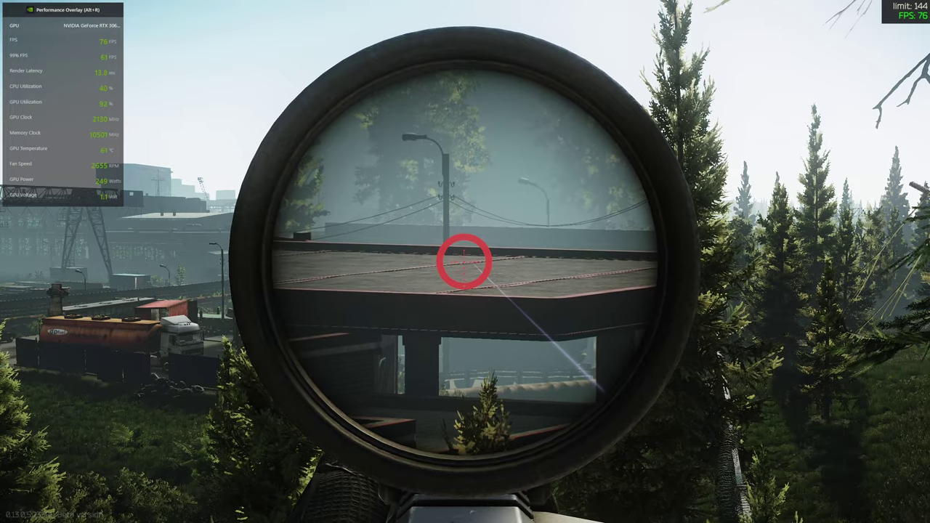
right_click(465, 262)
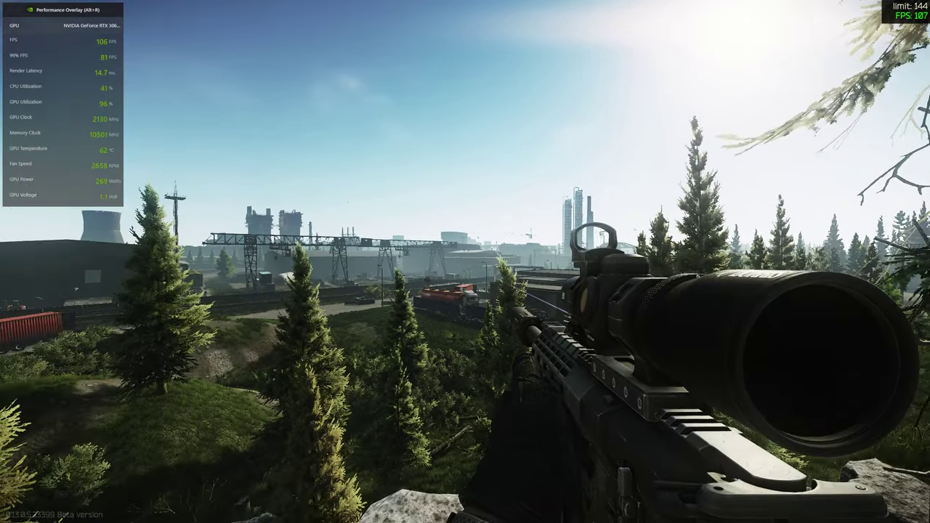
right_click(465, 262)
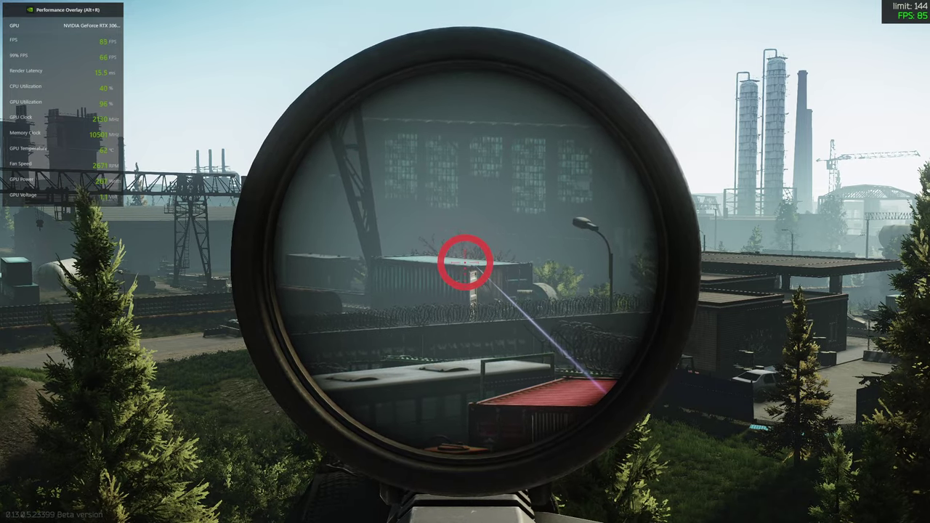
right_click(465, 261)
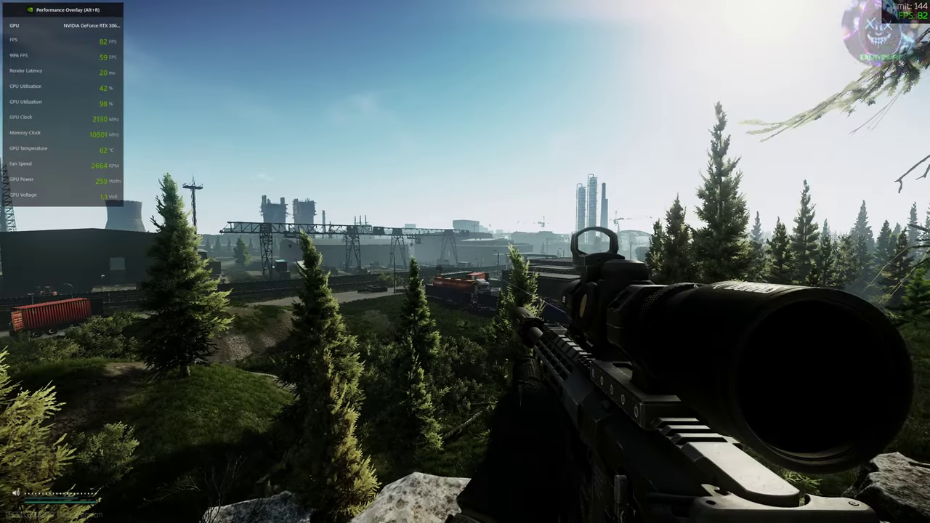
- Set anti-aliasing back to TAA High and resume the raid
key("Escape")
left_click(915, 516)
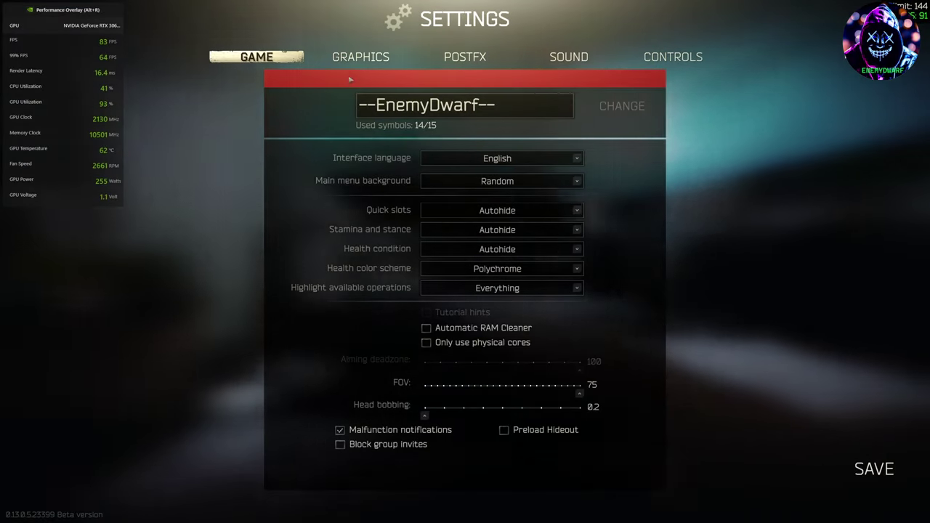
left_click(361, 57)
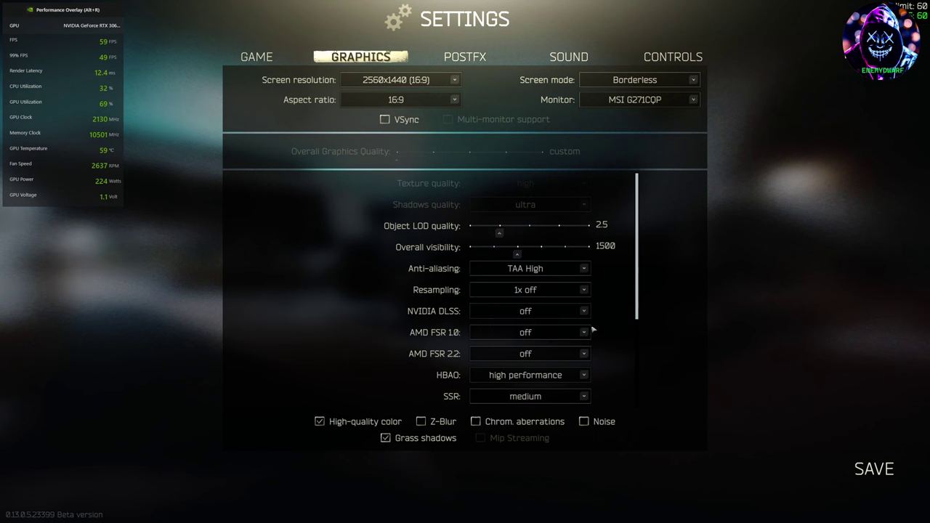
left_click(902, 473)
key("Escape")
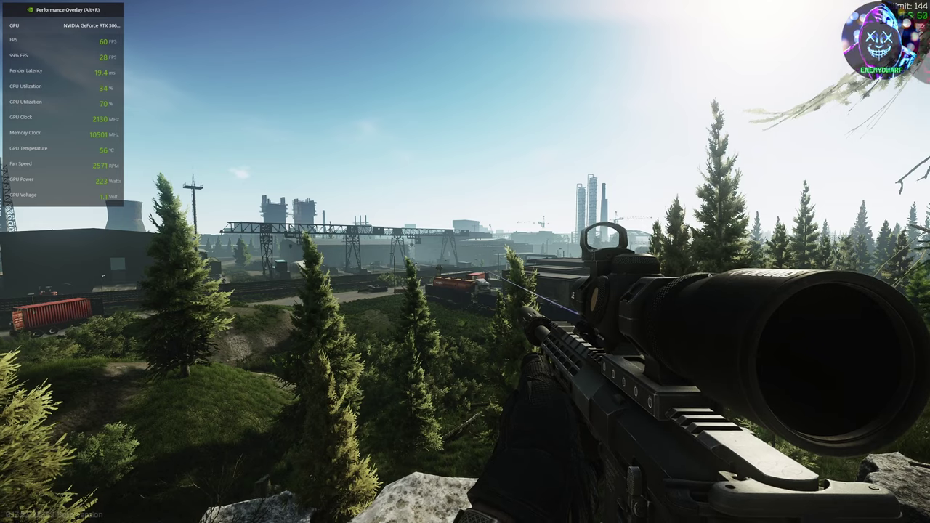
- Aim through the scope twice to test frame rate, then pause the raid
right_click(465, 262)
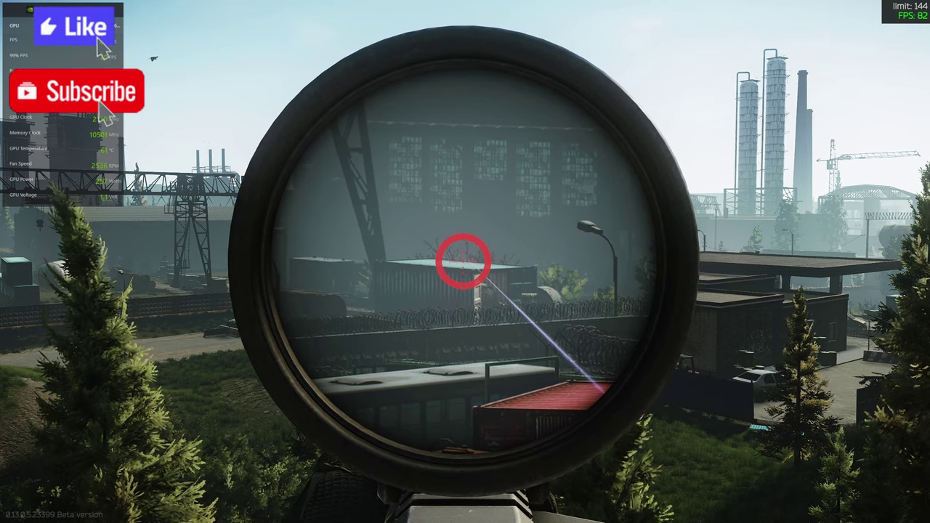
right_click(465, 262)
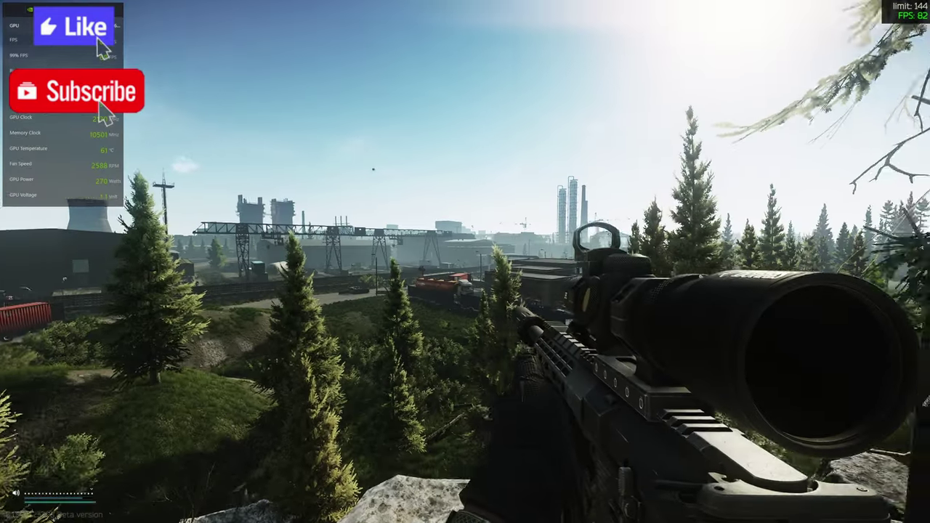
right_click(465, 261)
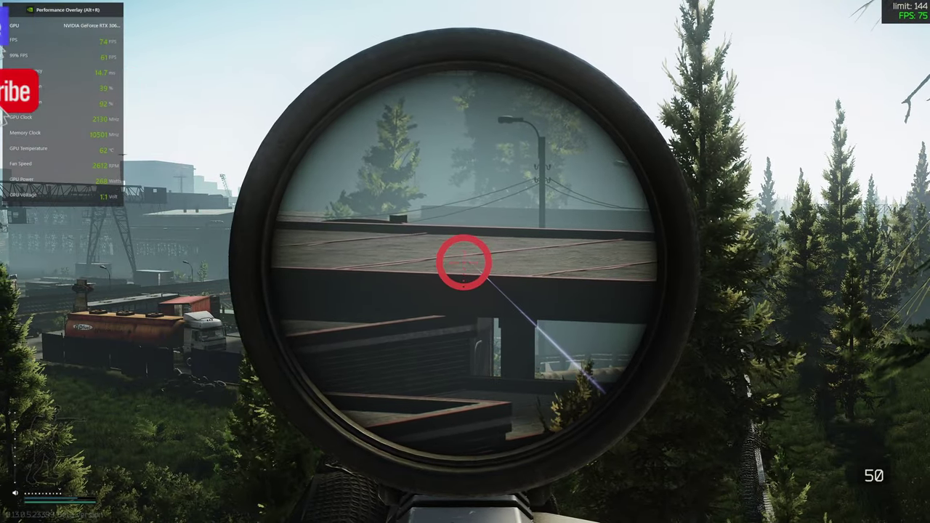
right_click(465, 262)
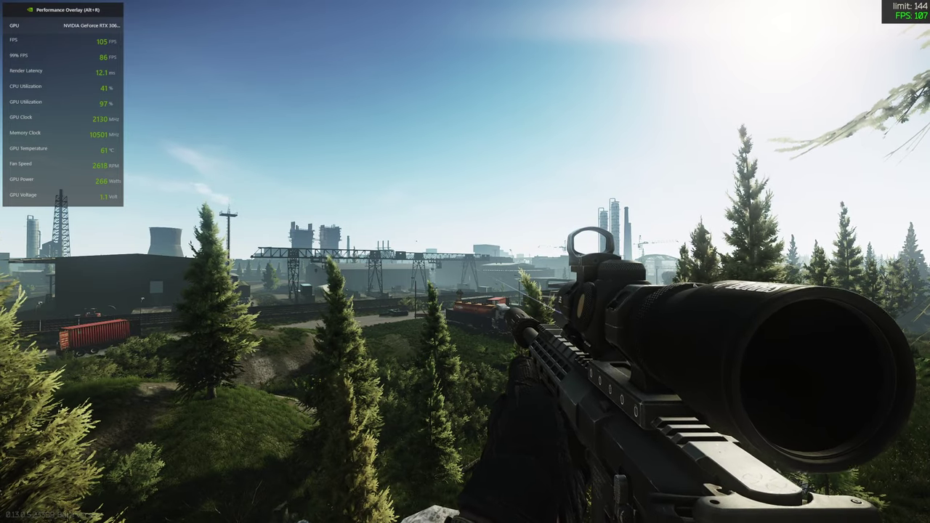
key("Escape")
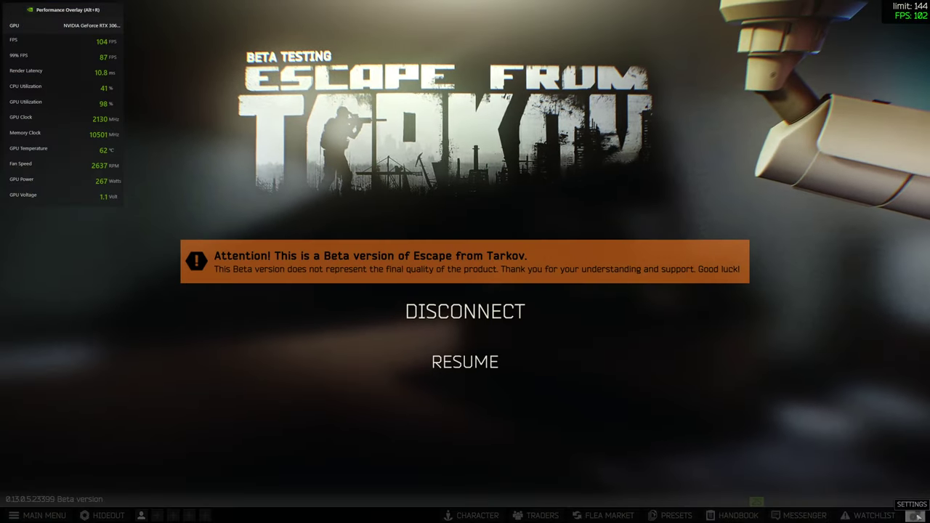
- Revise the graphics options, then test scoped FPS on the sandbags at 1x and zoomed
left_click(915, 515)
left_click(361, 56)
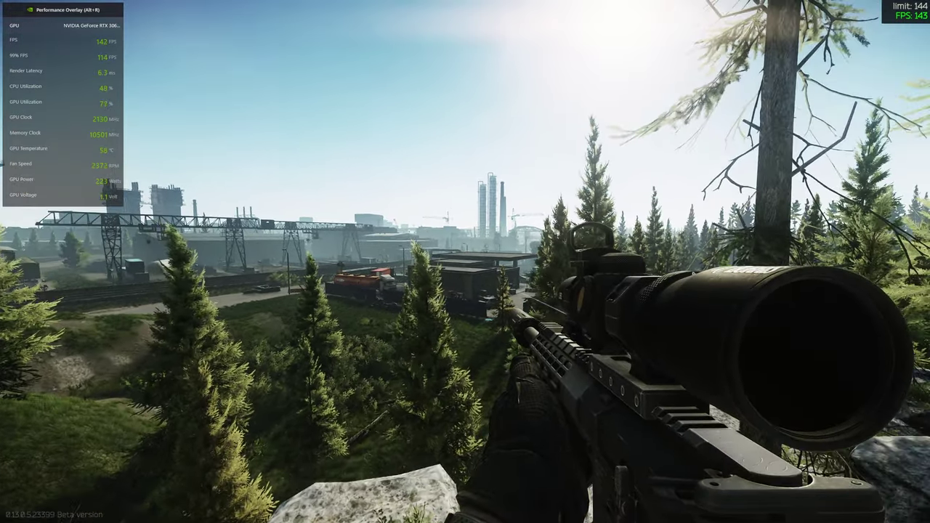
right_click(465, 262)
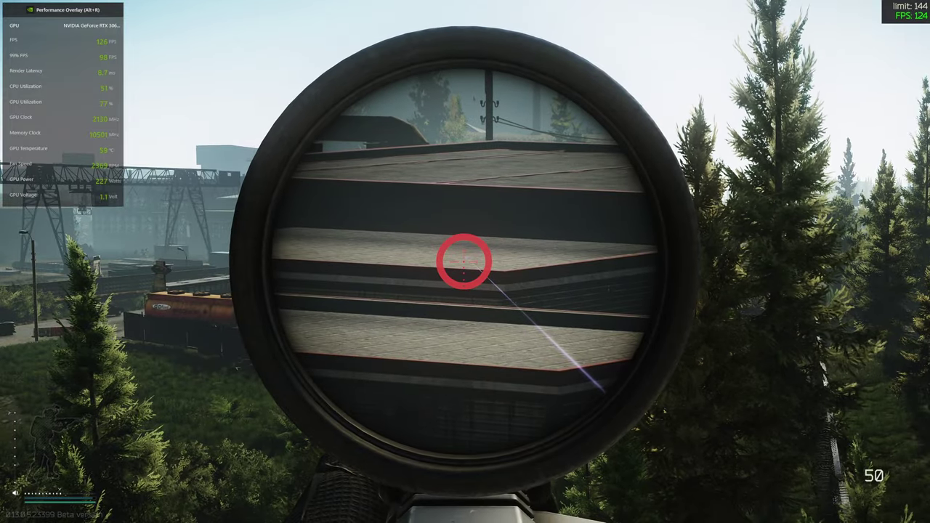
right_click(465, 261)
right_click(466, 261)
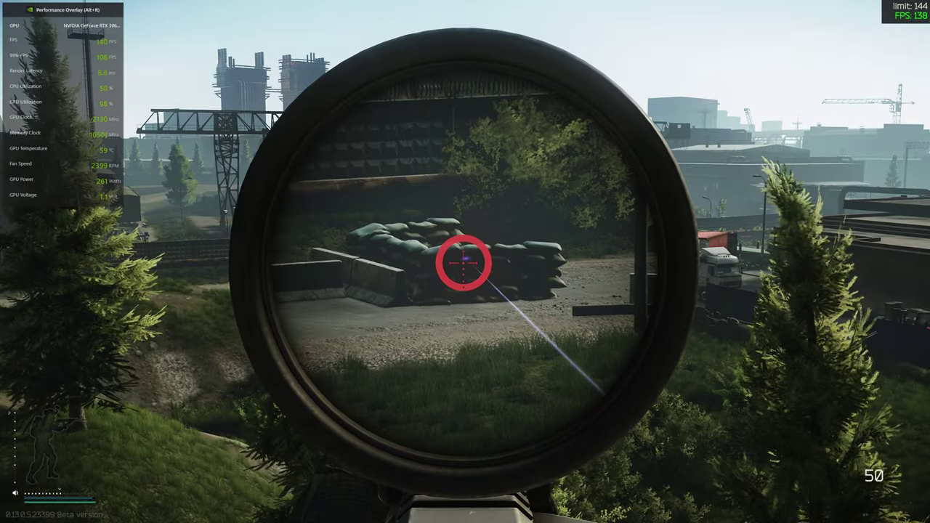
right_click(465, 261, "alt")
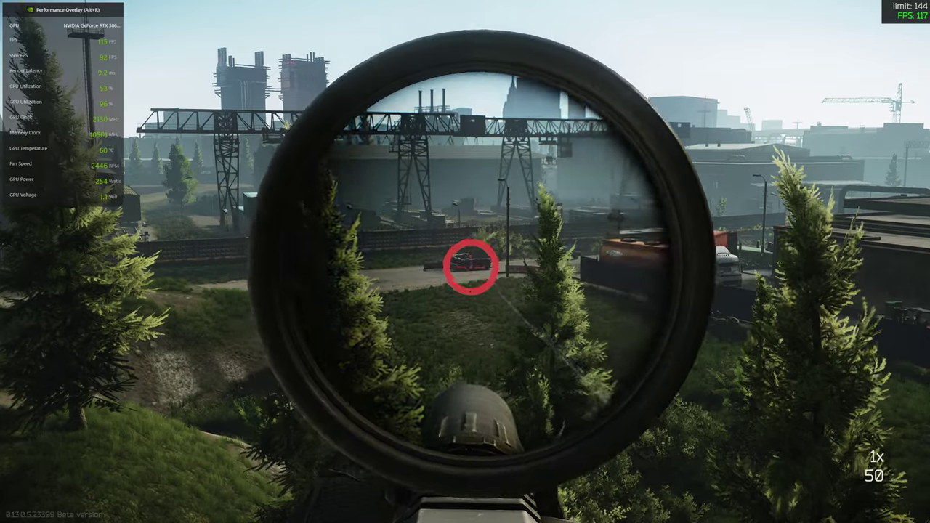
right_click(465, 262)
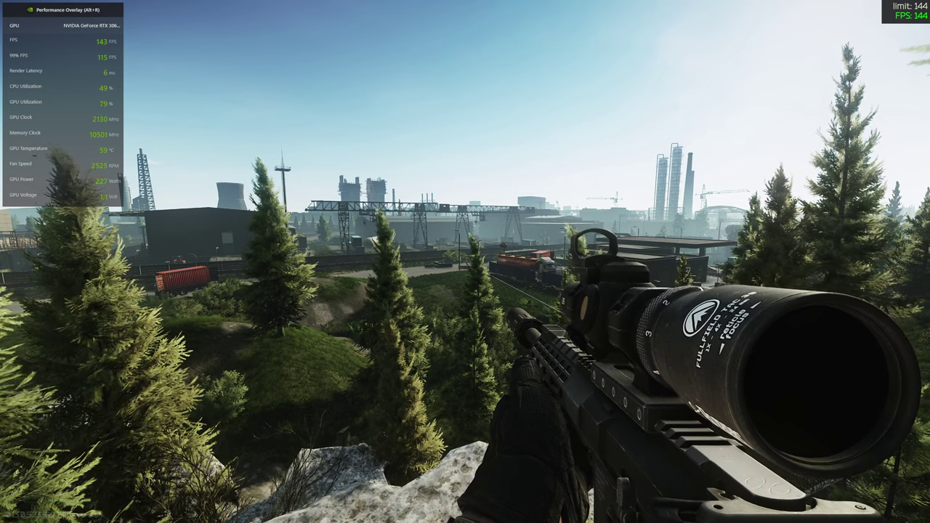
- Set the FPS limits to unlimited in the Graphics settings
key("Escape")
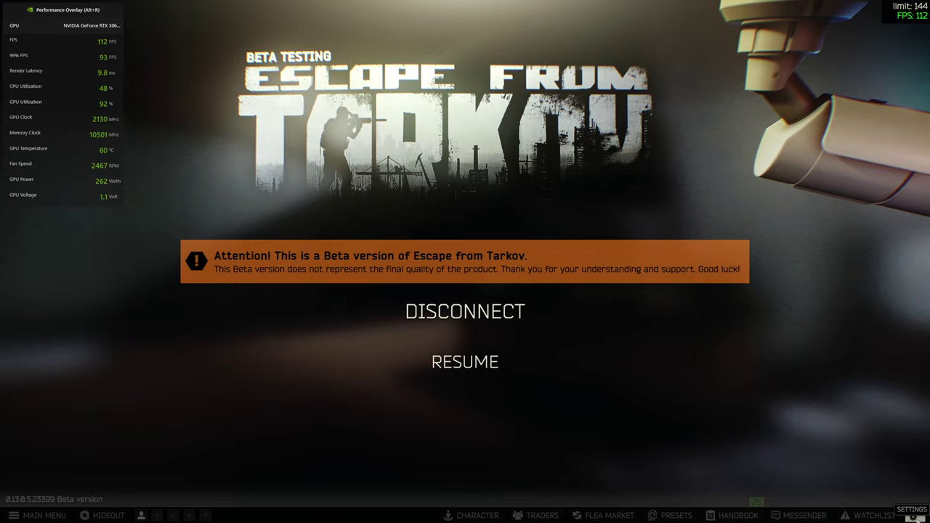
left_click(913, 517)
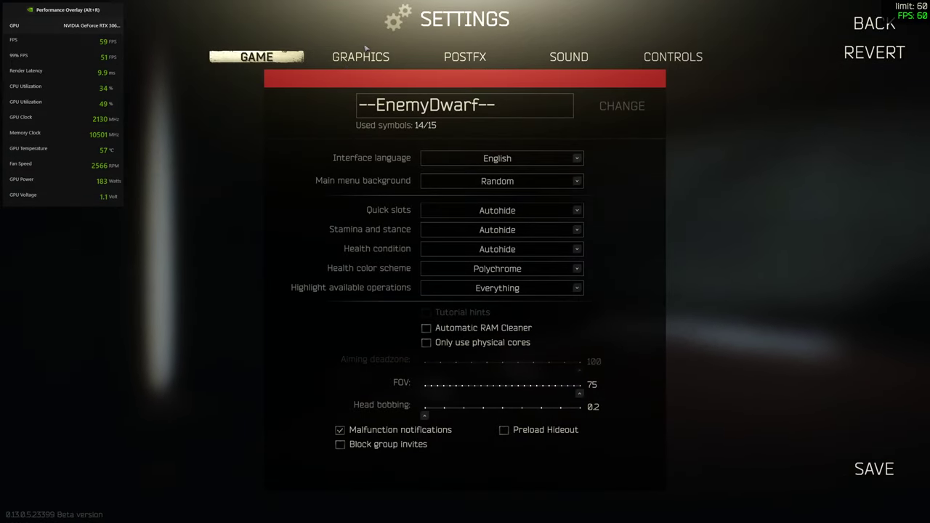
left_click(362, 56)
scroll(354, 254, "down", 1)
scroll(348, 306, "down", 5)
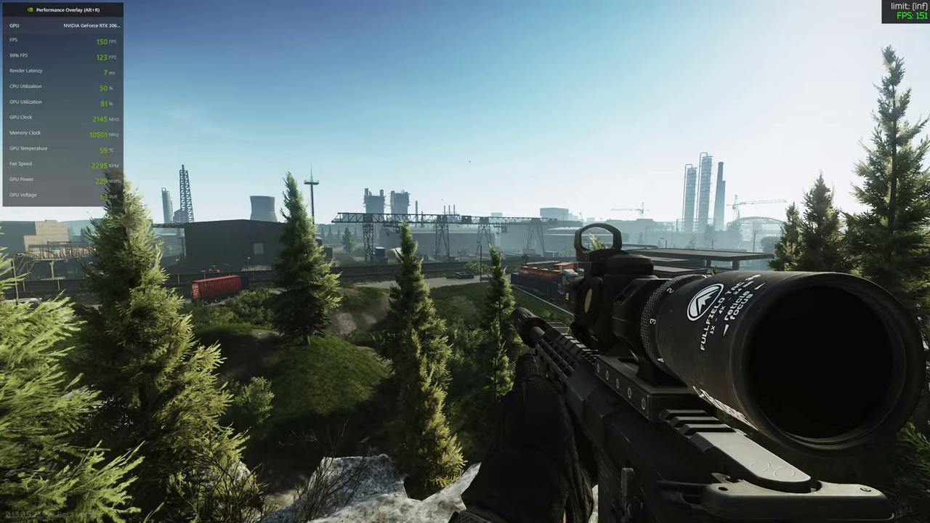
- Test uncapped FPS through the scope at zeroing 50, zooming 4x and back to 1x
right_click(465, 262)
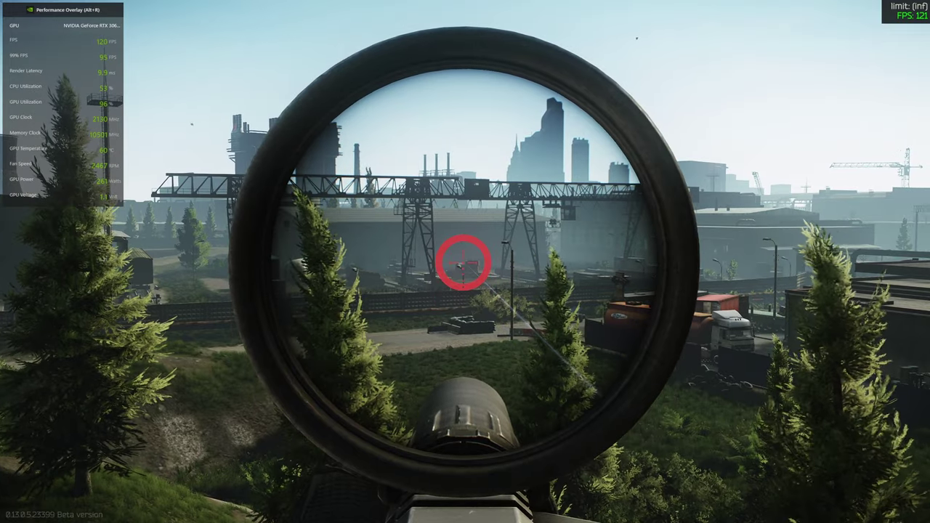
right_click(465, 261)
key("Page_Up")
key("alt+v")
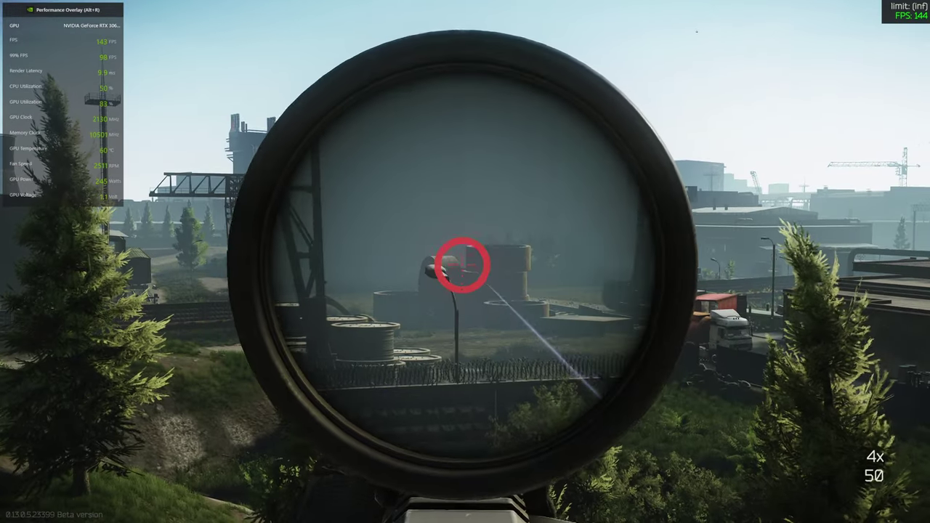
key("alt+v")
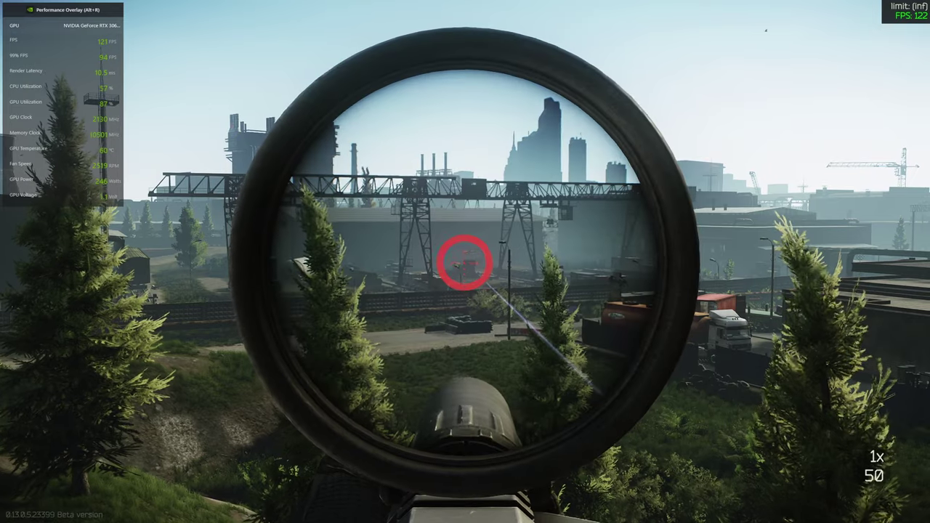
right_click(465, 262)
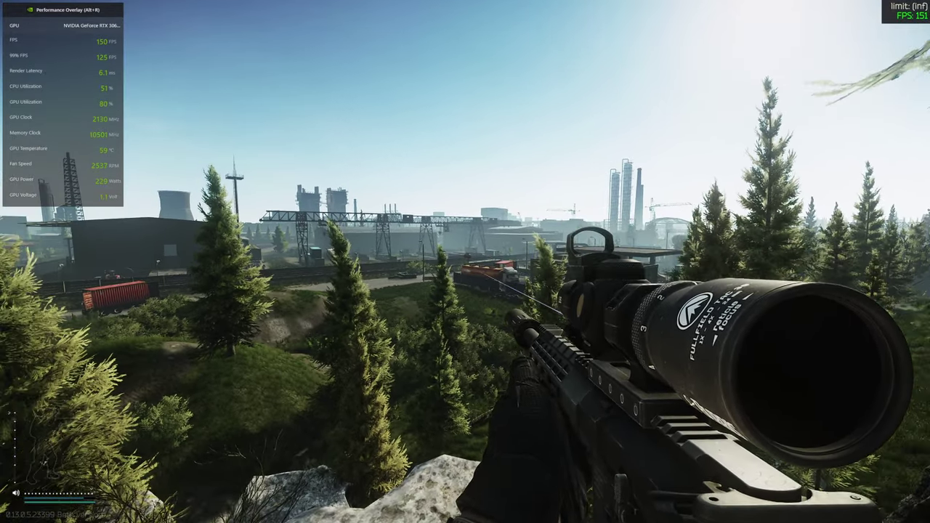
- Review the Graphics settings, leave them and resume the Customs raid
key("Escape")
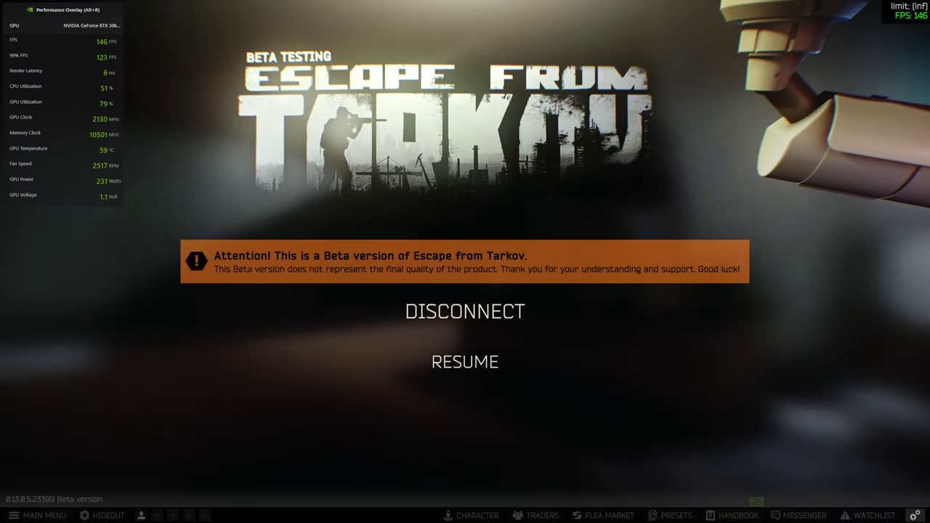
left_click(915, 515)
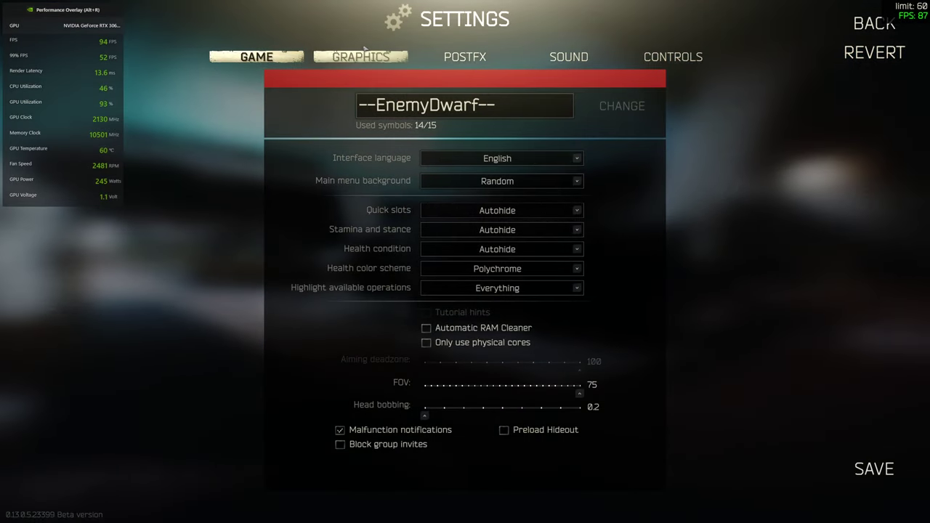
left_click(365, 61)
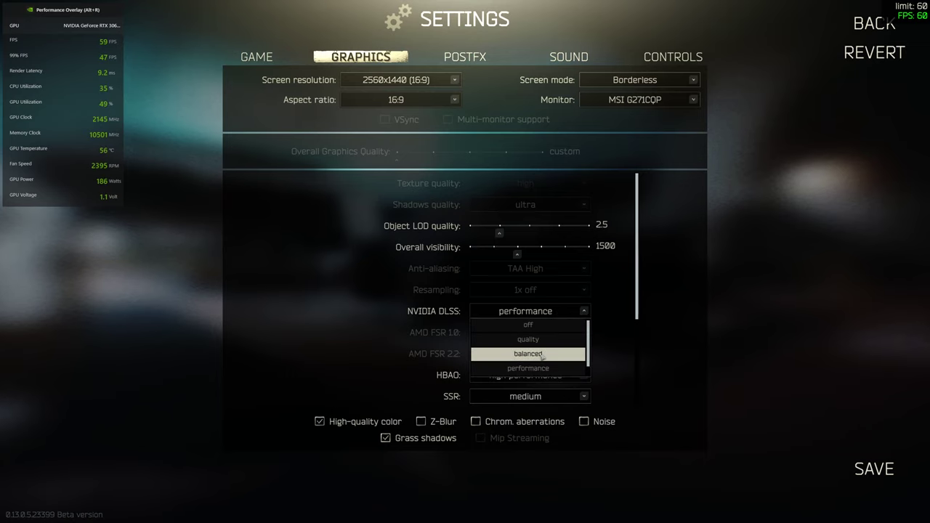
left_click(874, 469)
key("Escape")
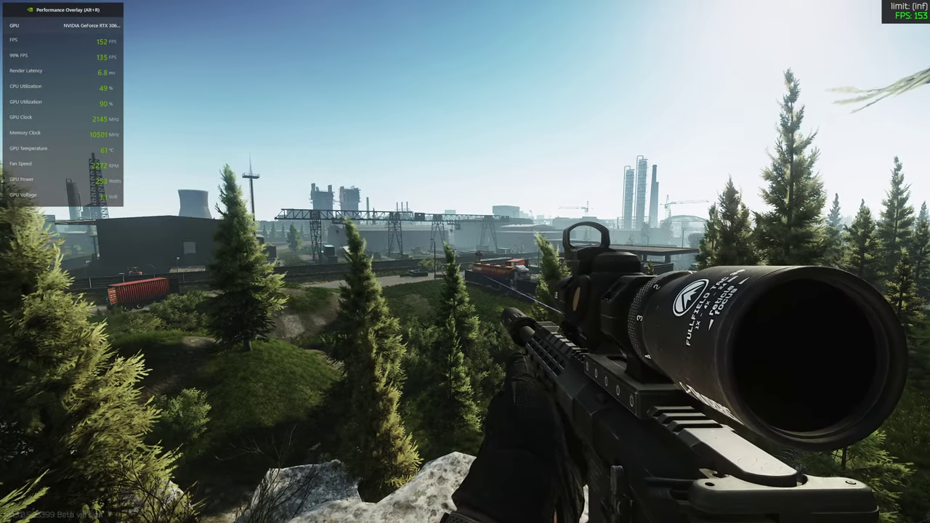
- Scope in at high and 1x magnification to check uncapped FPS, then pause
right_click(465, 261)
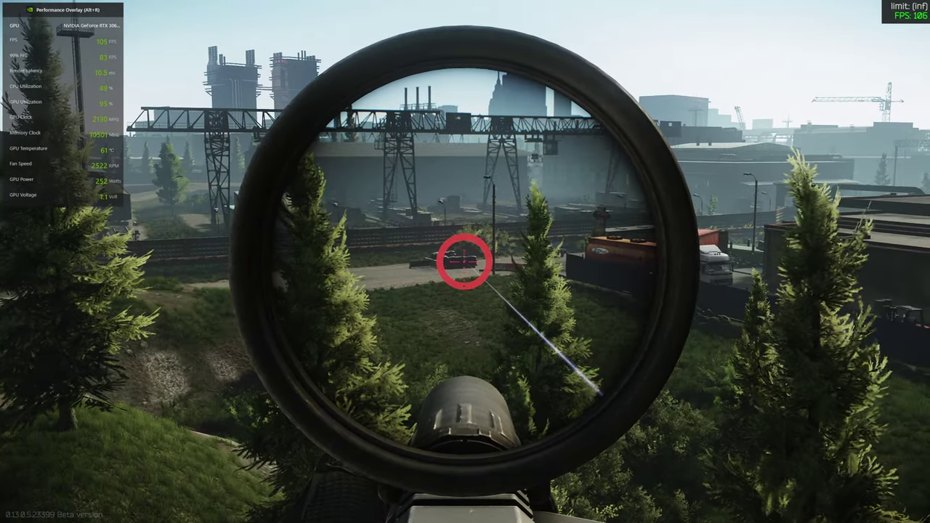
right_click(465, 261, "alt")
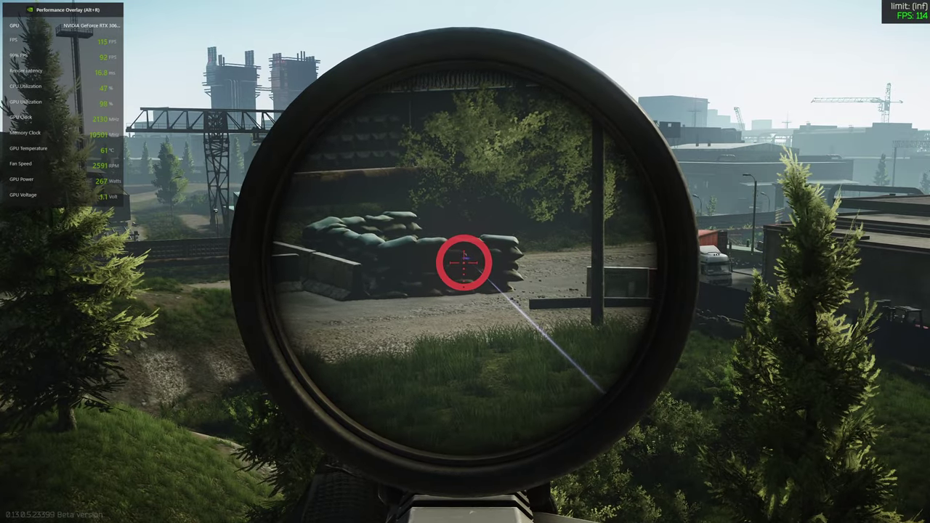
right_click(465, 261, "alt")
right_click(465, 262)
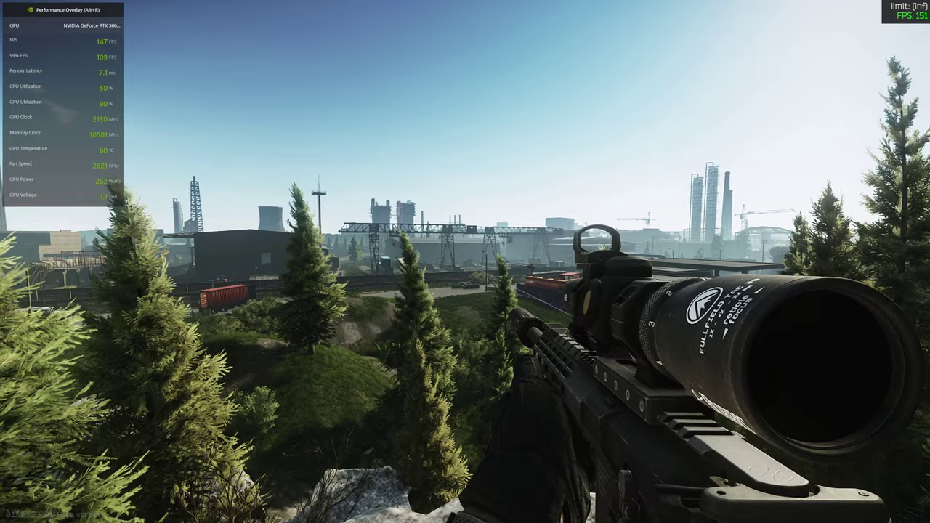
right_click(465, 262)
right_click(465, 261)
key("Escape")
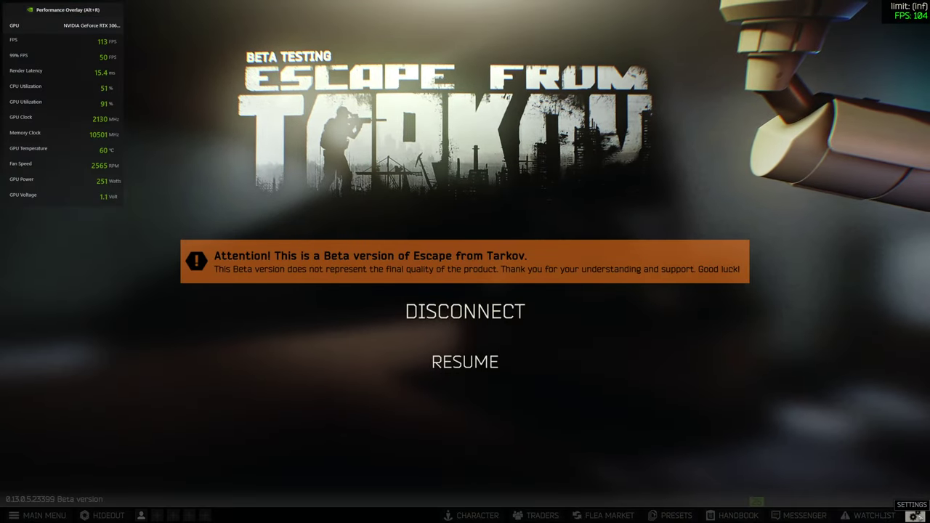
- Confirm NVIDIA DLSS is on Quality in Graphics, then resume the raid
left_click(915, 516)
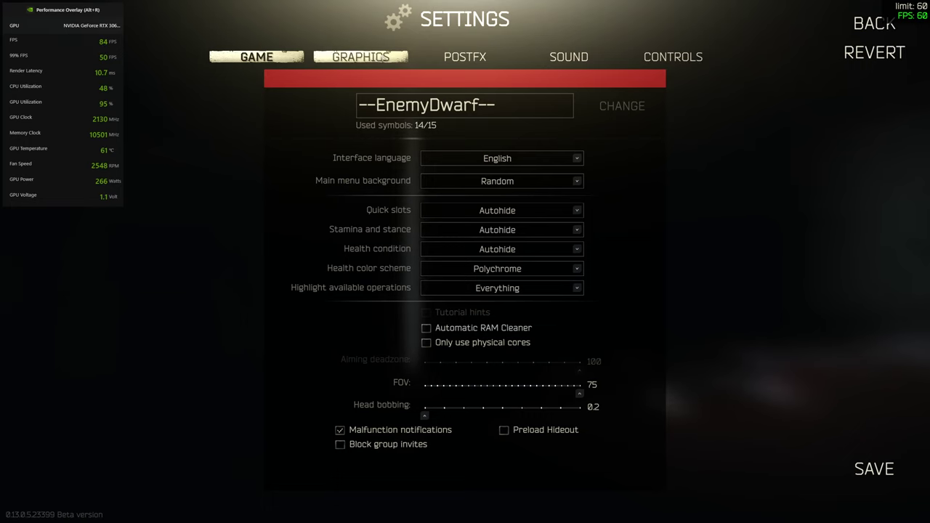
left_click(383, 57)
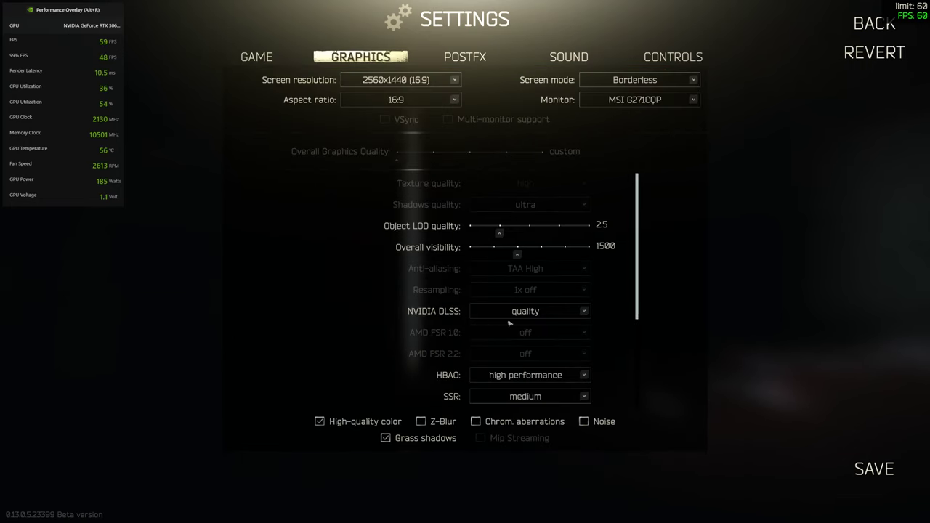
left_click(875, 469)
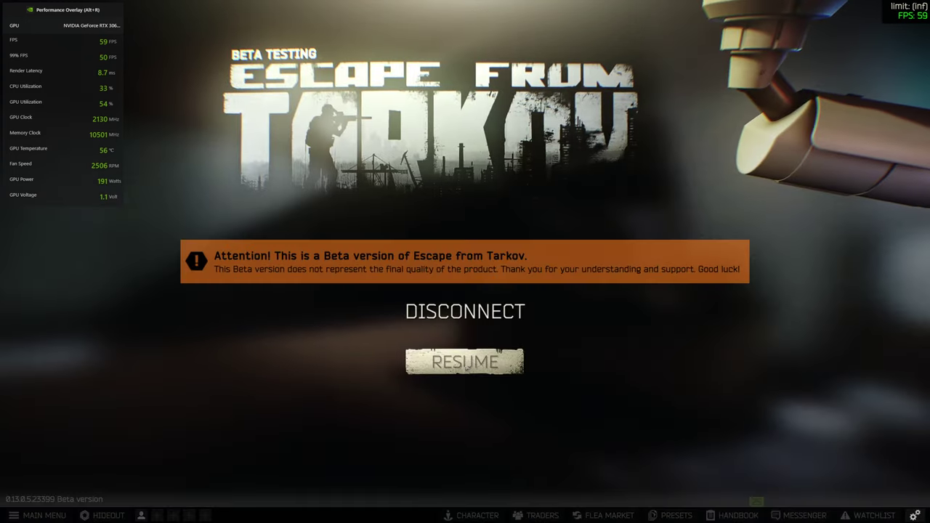
left_click(463, 359)
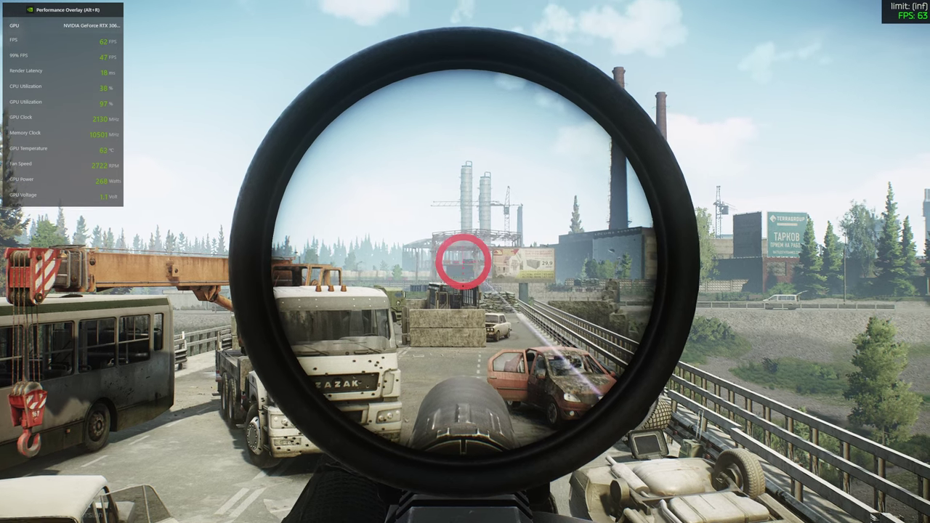
- Scope in on the checkpoint at 4x, drop to 1x, then lower the rifle
right_click(465, 261, "alt")
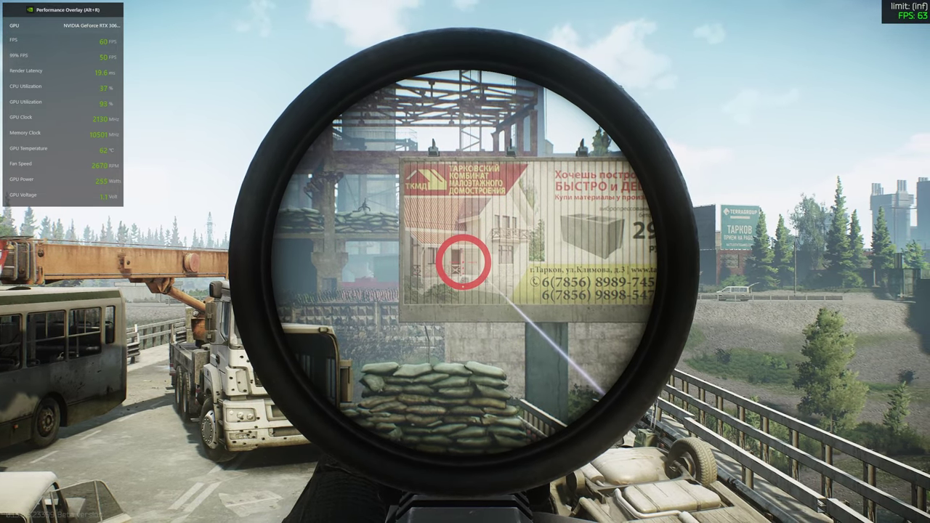
right_click(465, 262, "alt")
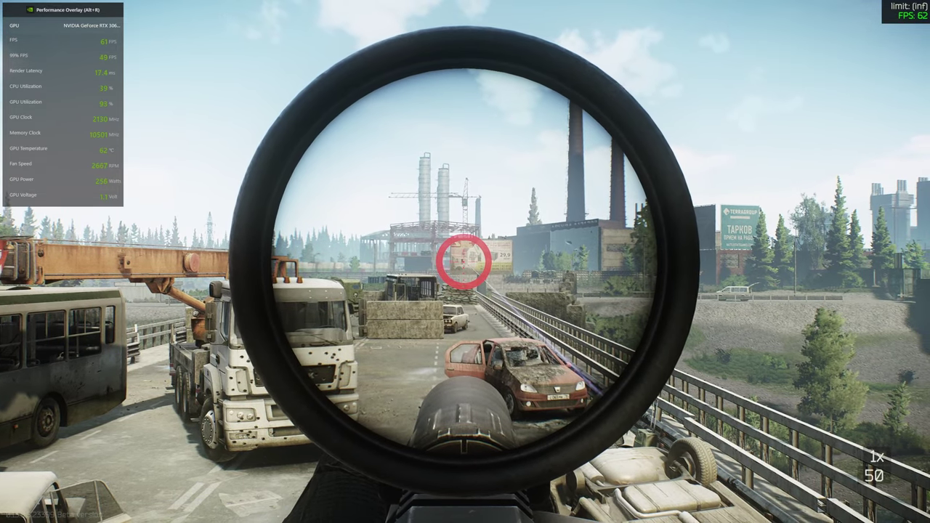
right_click(465, 261)
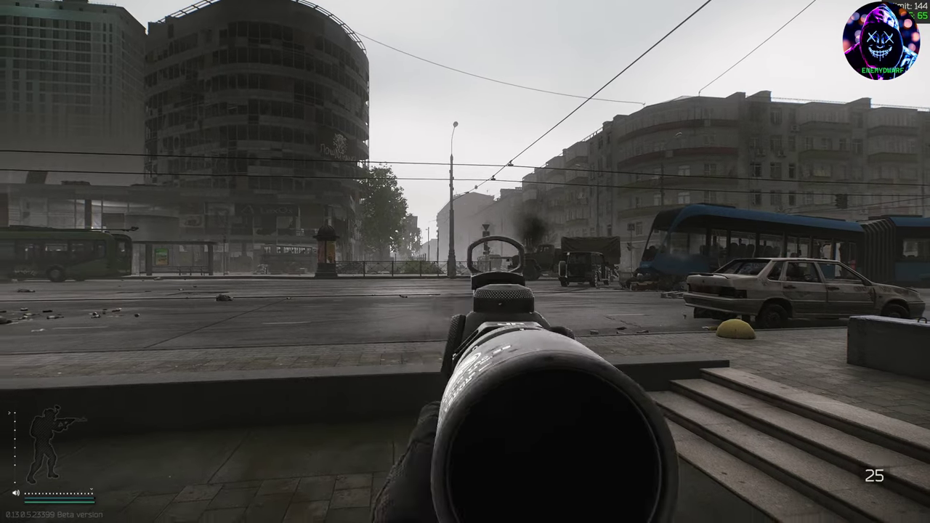
- Aim briefly, then sprint down the Streets road past the tram and army truck to the barricades
right_click(465, 262)
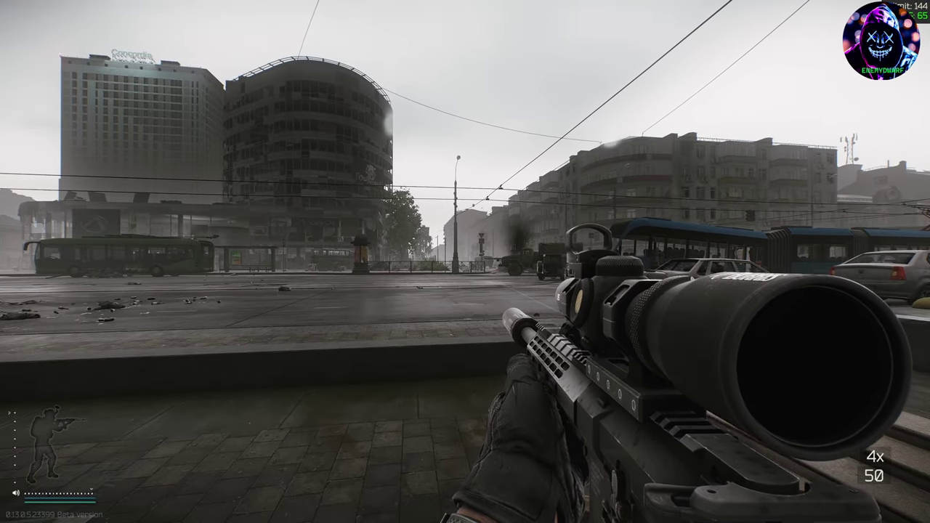
right_click(465, 262)
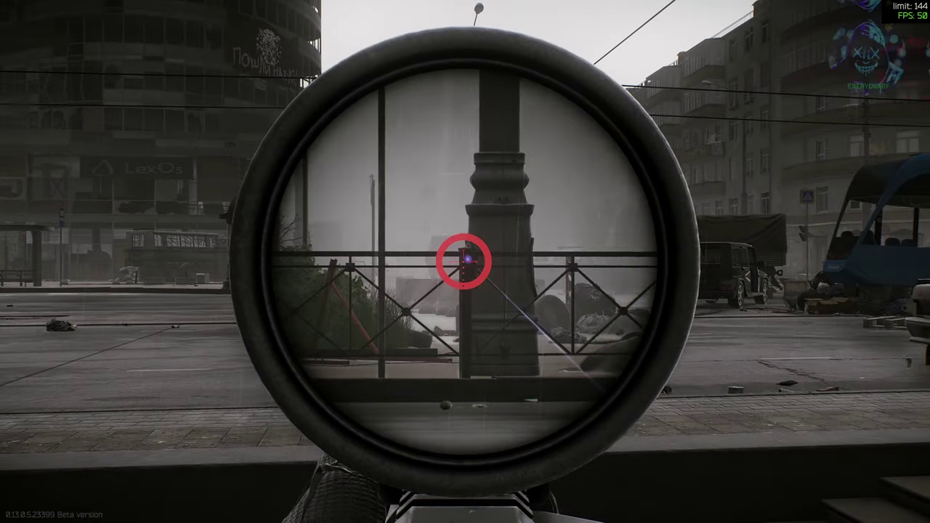
key("w")
right_click(465, 262)
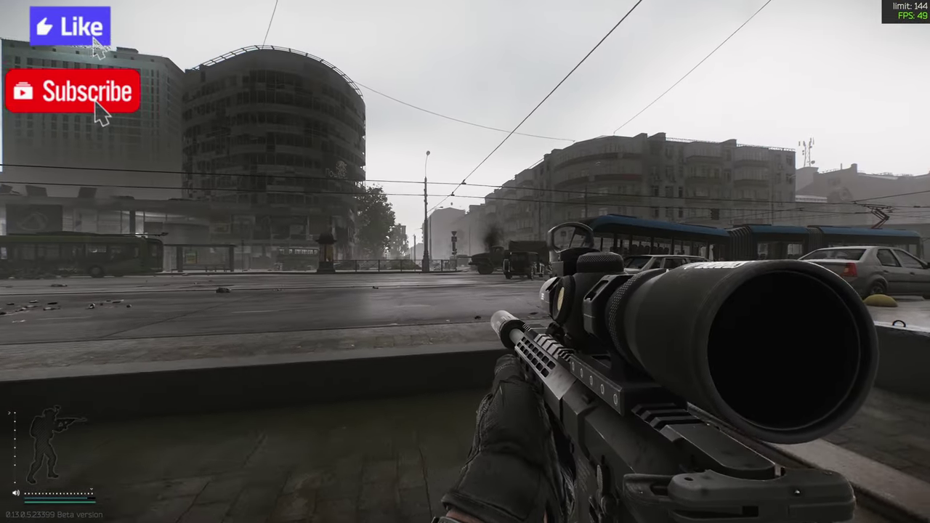
key("w")
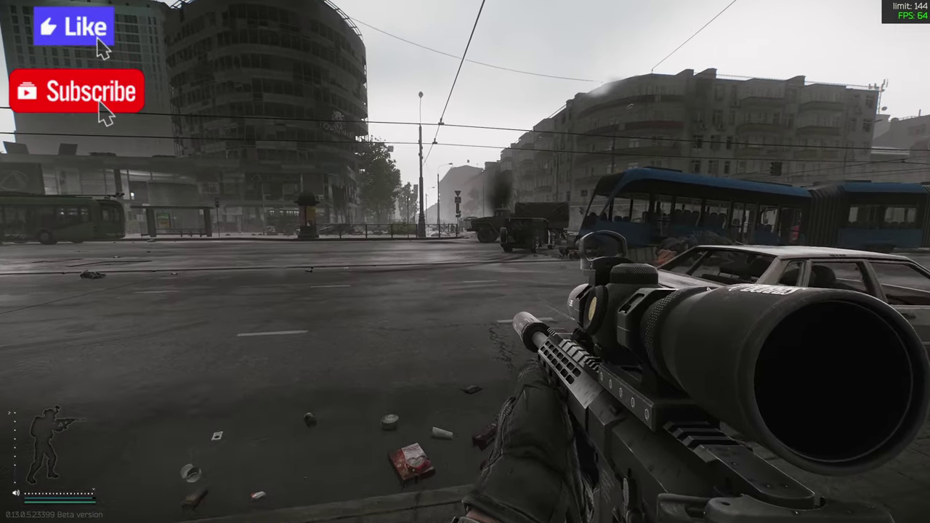
key("w")
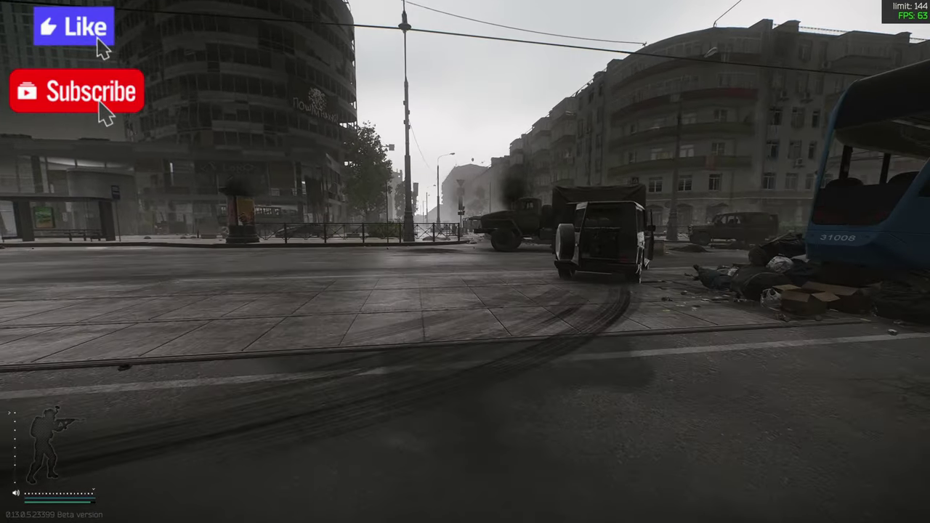
key("w")
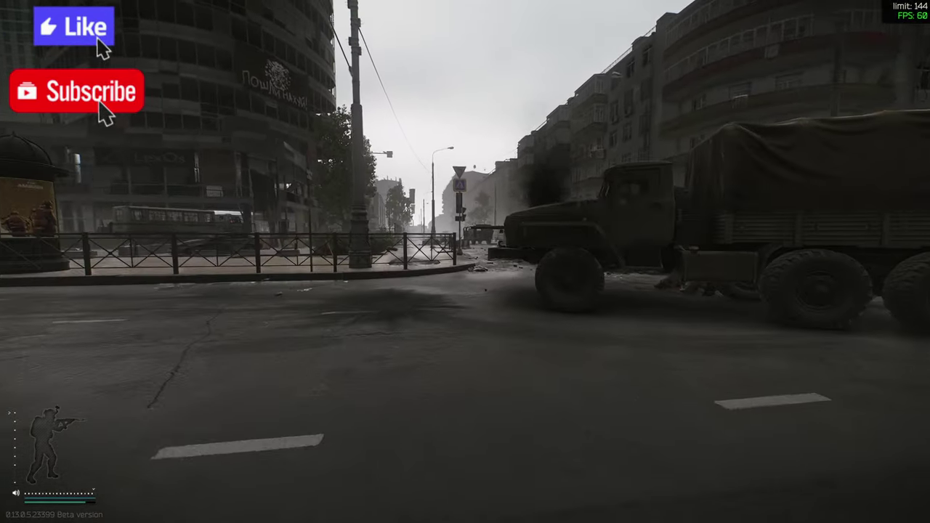
key("w")
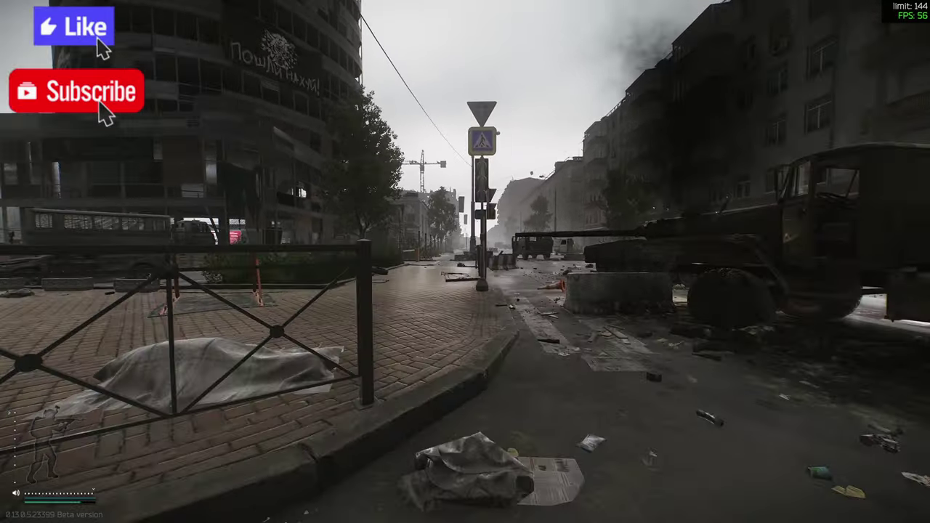
key("w")
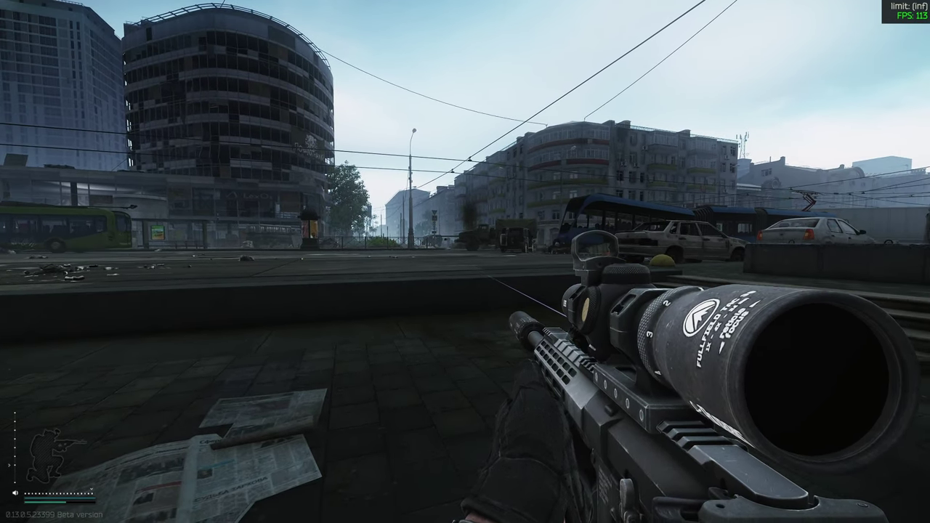
- Show the NVIDIA overlay with Alt+R, then sprint the street route past the truck and tank
key("alt+r")
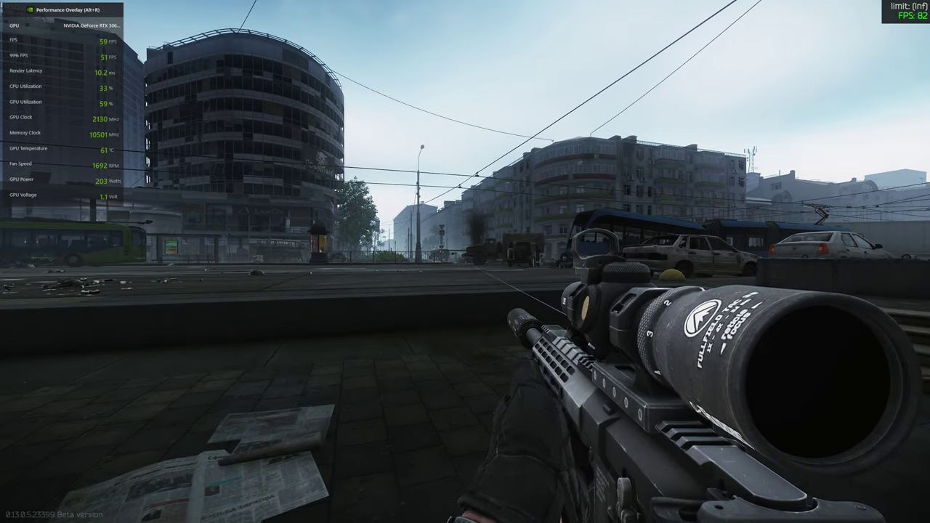
key("w")
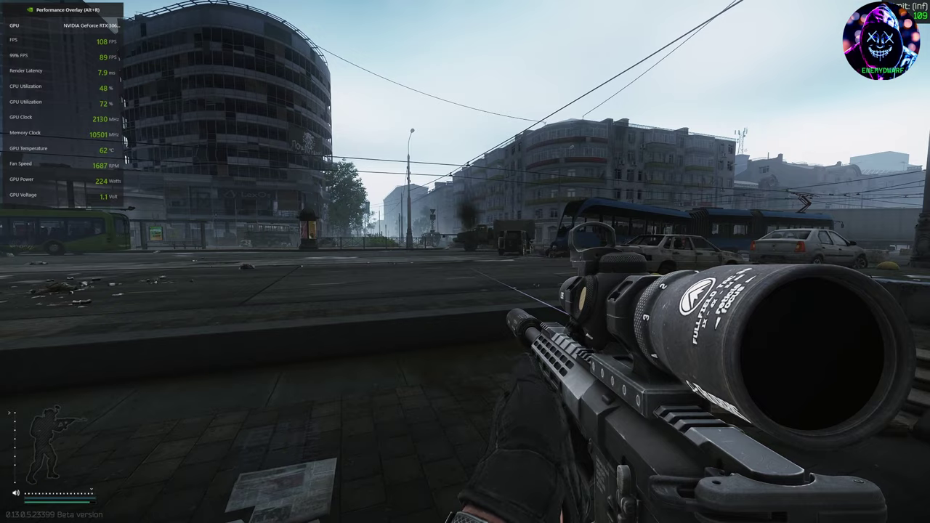
key("shift+w")
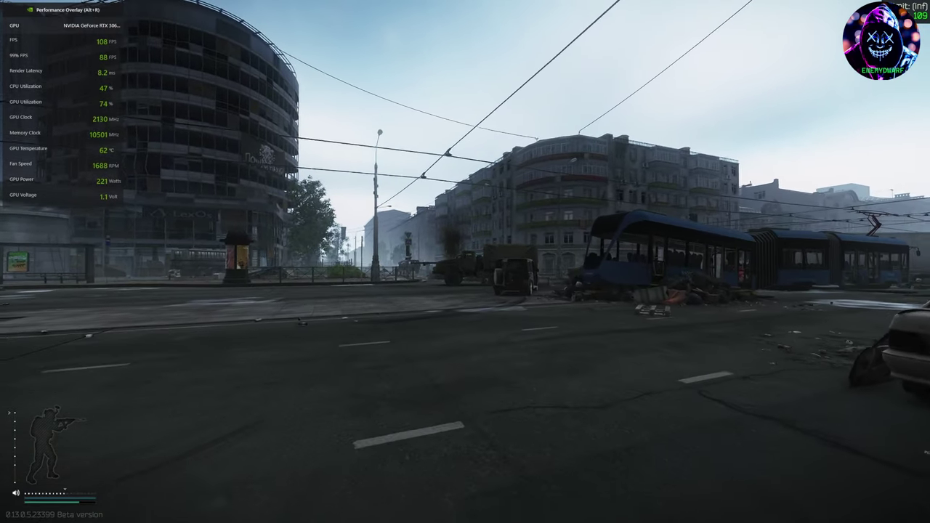
key("w")
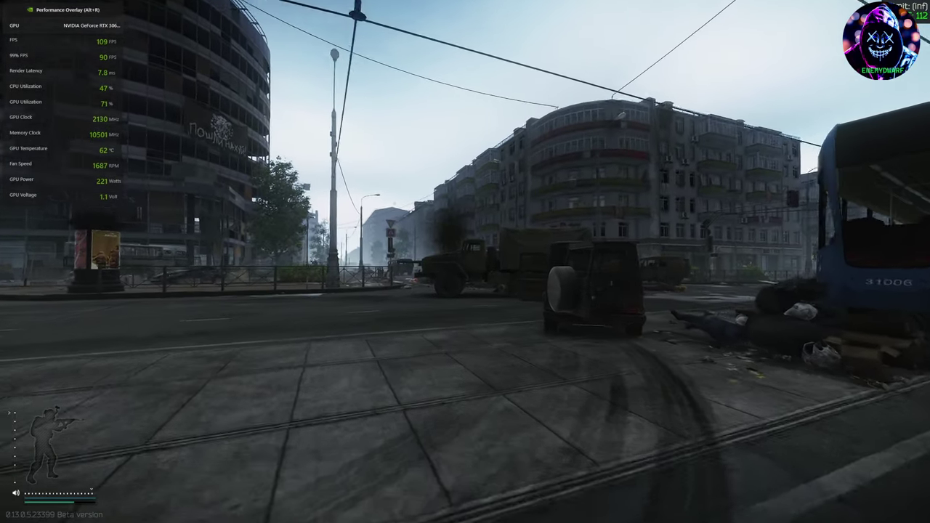
key("w")
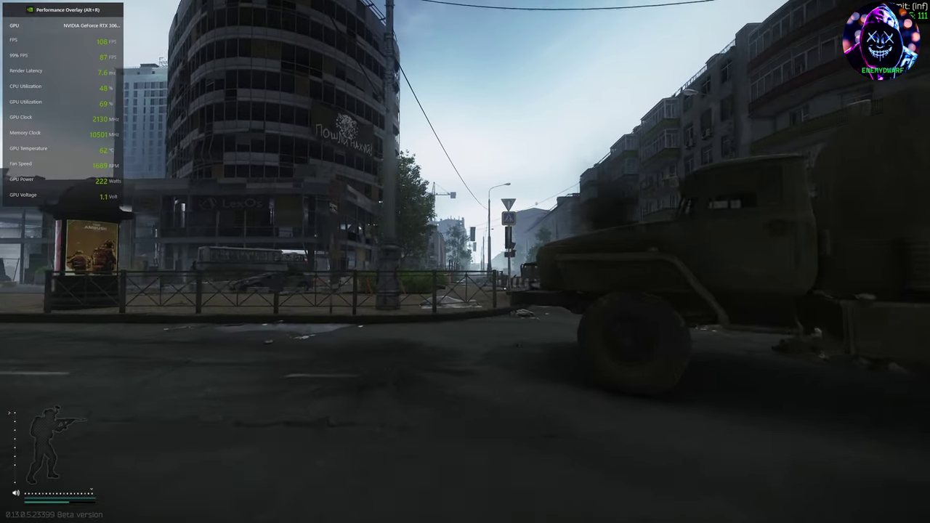
key("w")
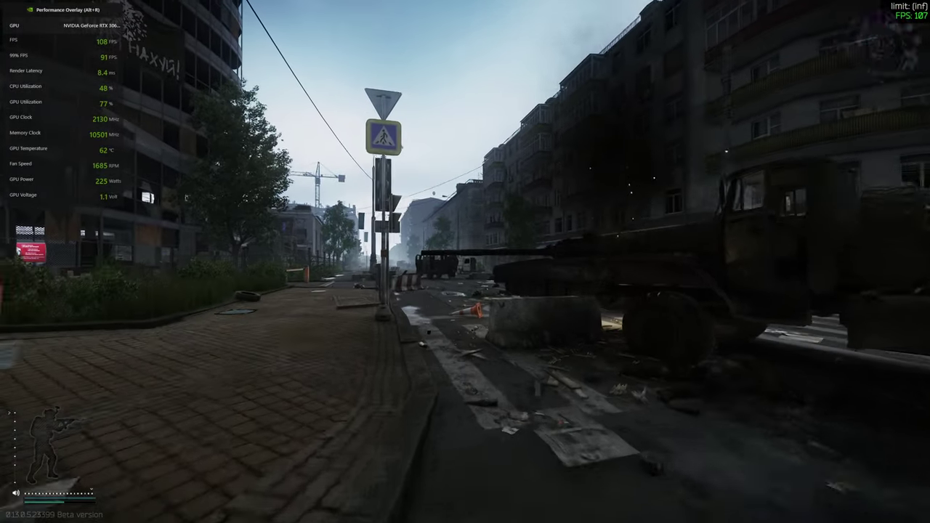
key("w")
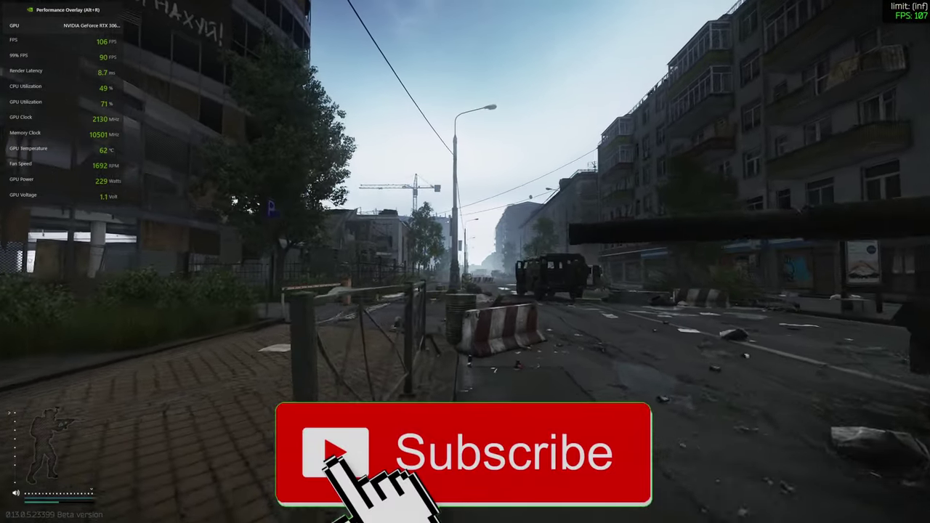
key("w")
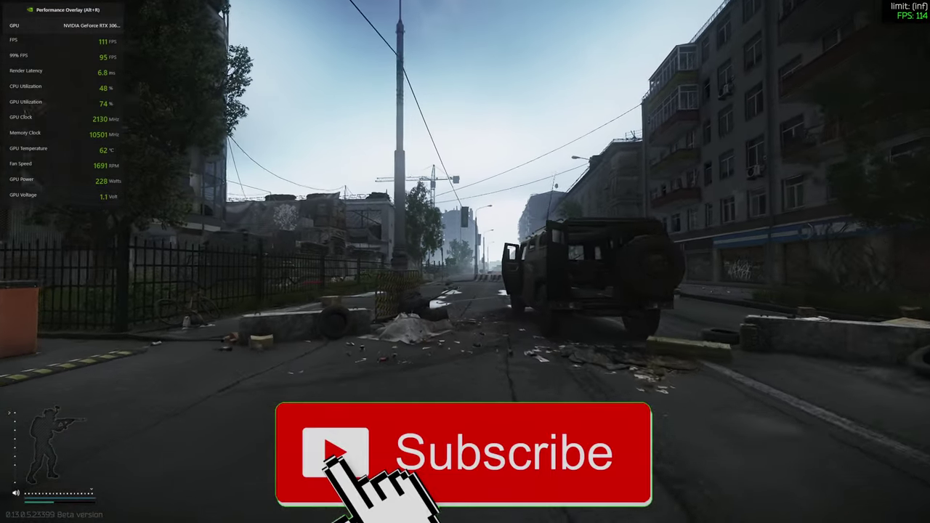